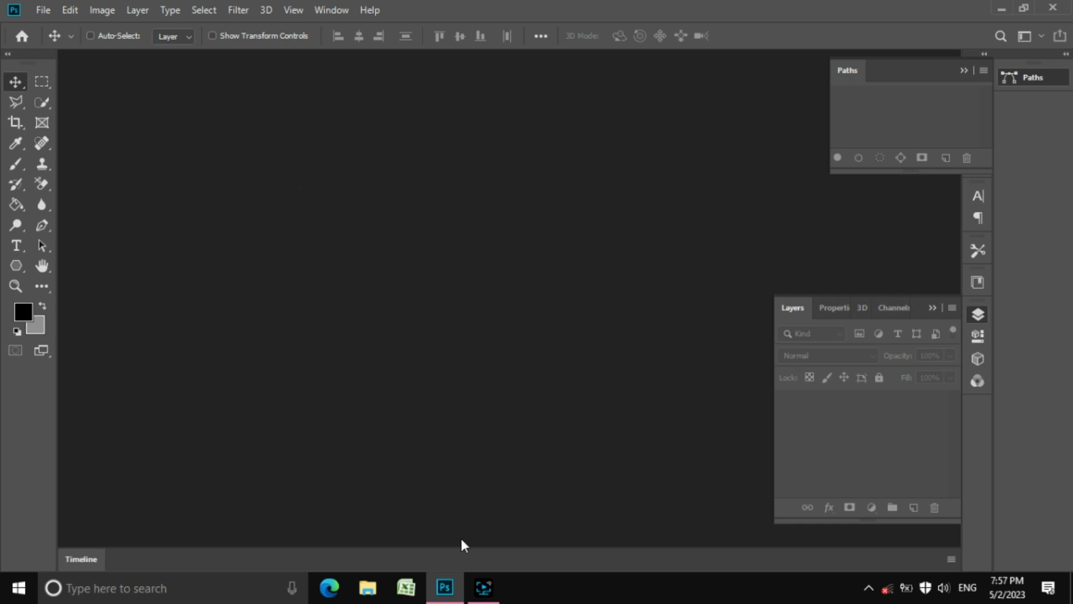
Open the File menu to begin a new document
left_click(43, 11)
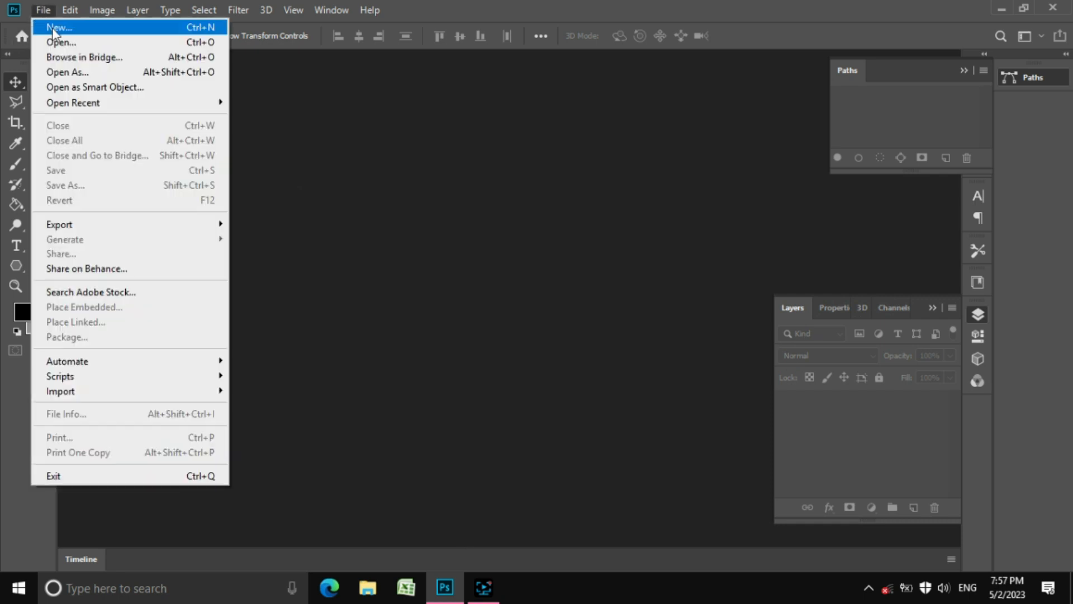
Create a new A5 document from the Print presets with units set to inches
left_click(78, 28)
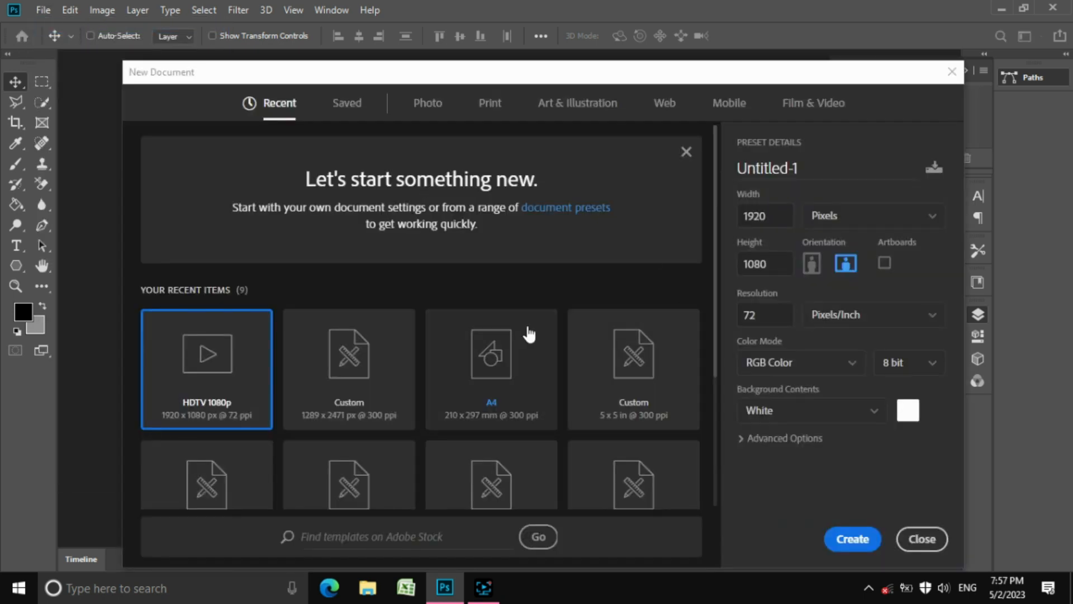
left_click(491, 110)
left_click_drag(713, 229, 713, 251)
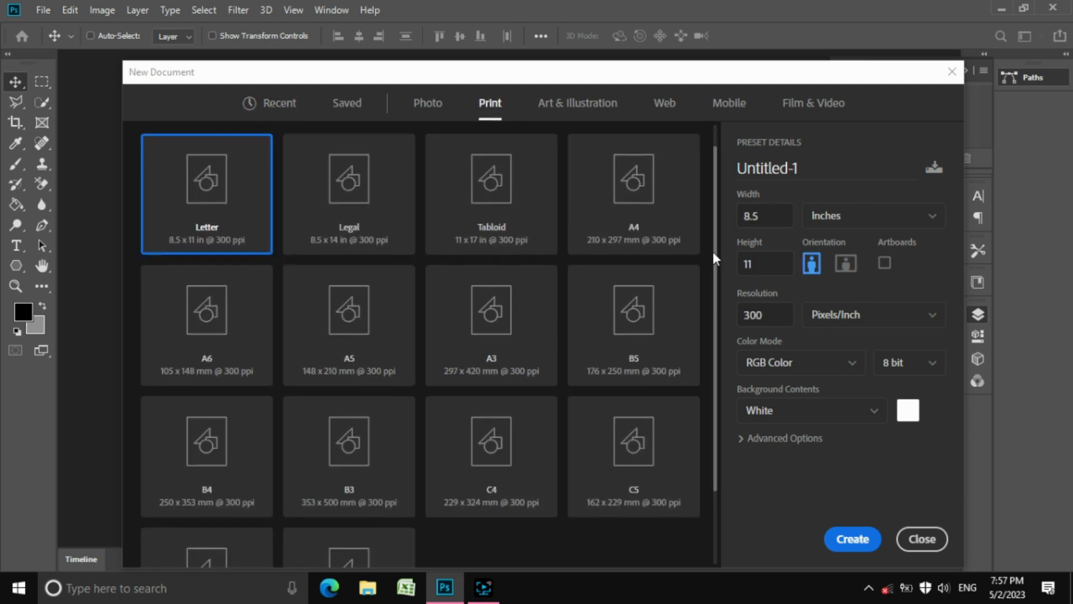
left_click(369, 351)
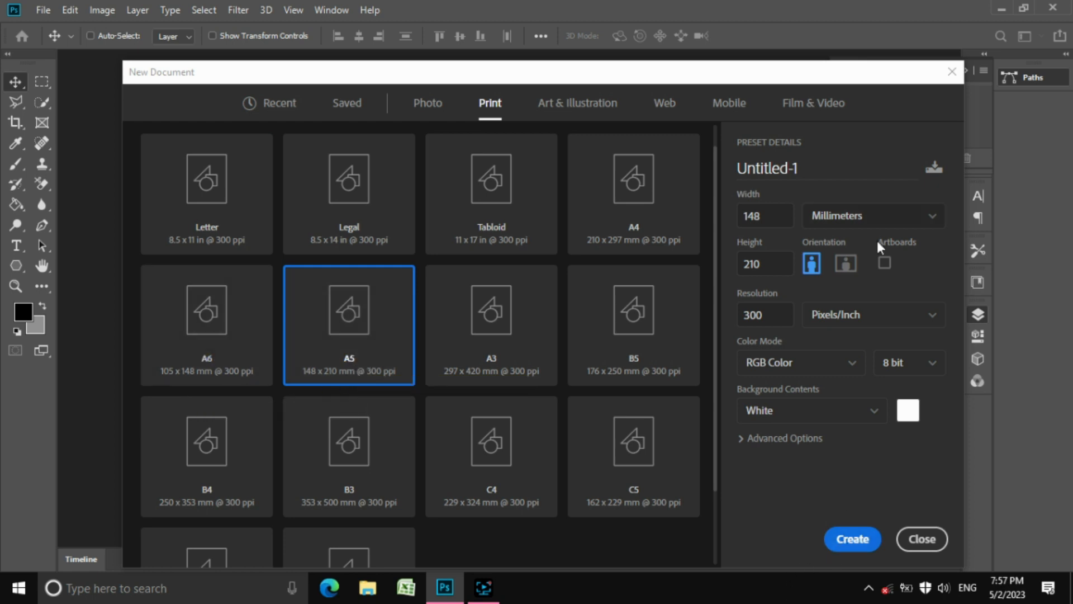
left_click(891, 229)
left_click(876, 271)
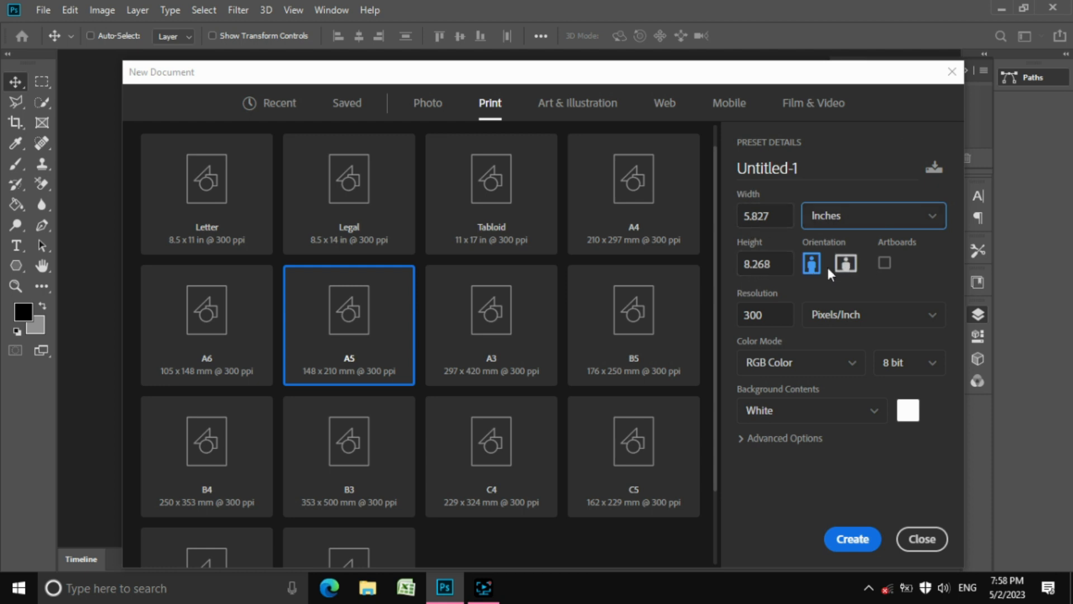
left_click(848, 539)
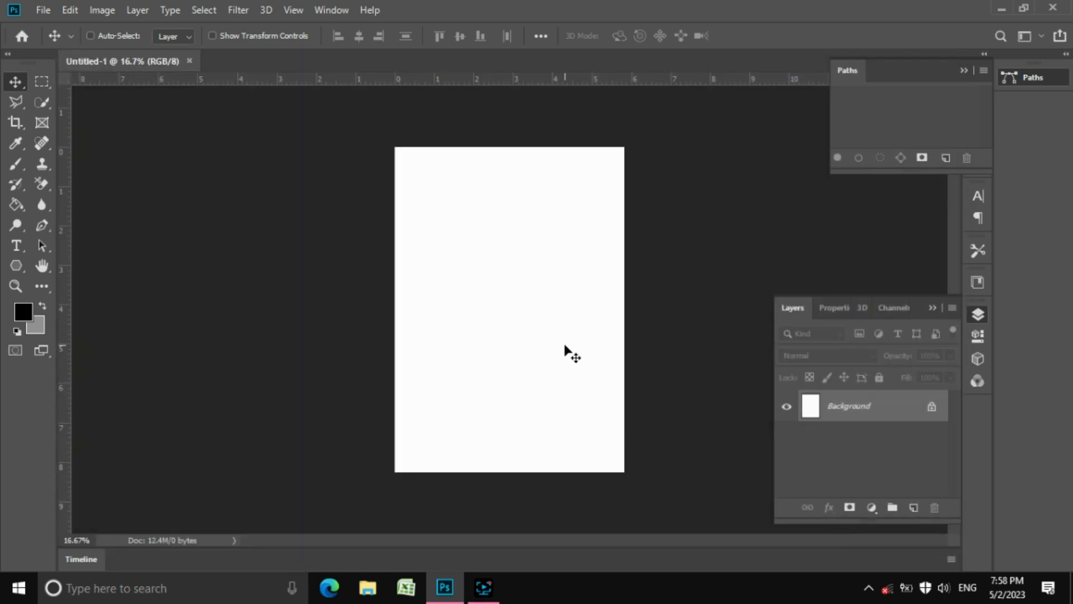
Zoom into the page and type the heading 'Alfa Interprisses' near the top
key("z")
left_click_drag(487, 222, 507, 243)
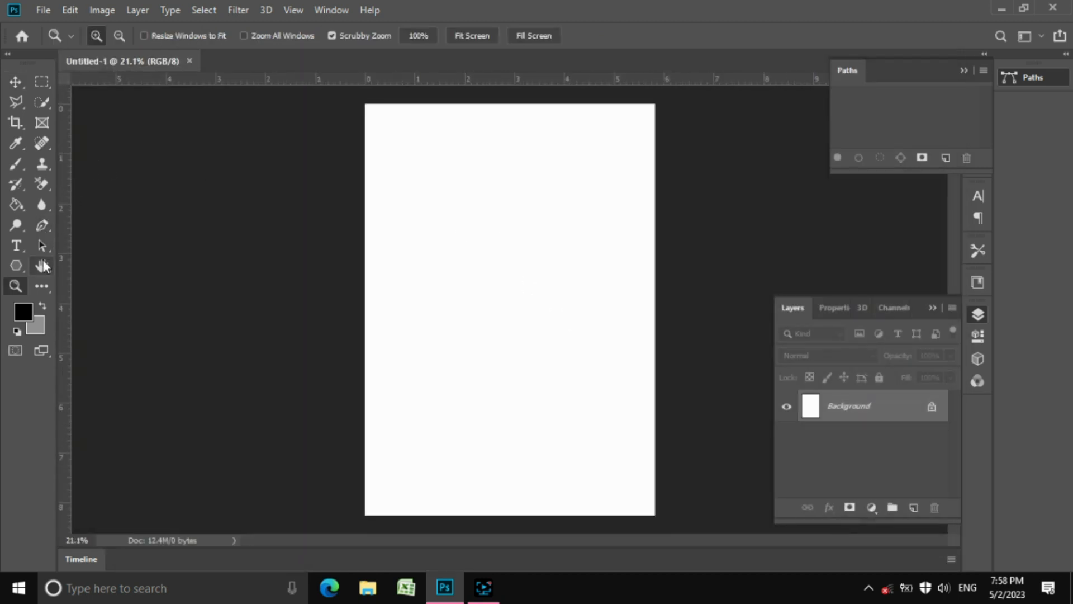
left_click(17, 247)
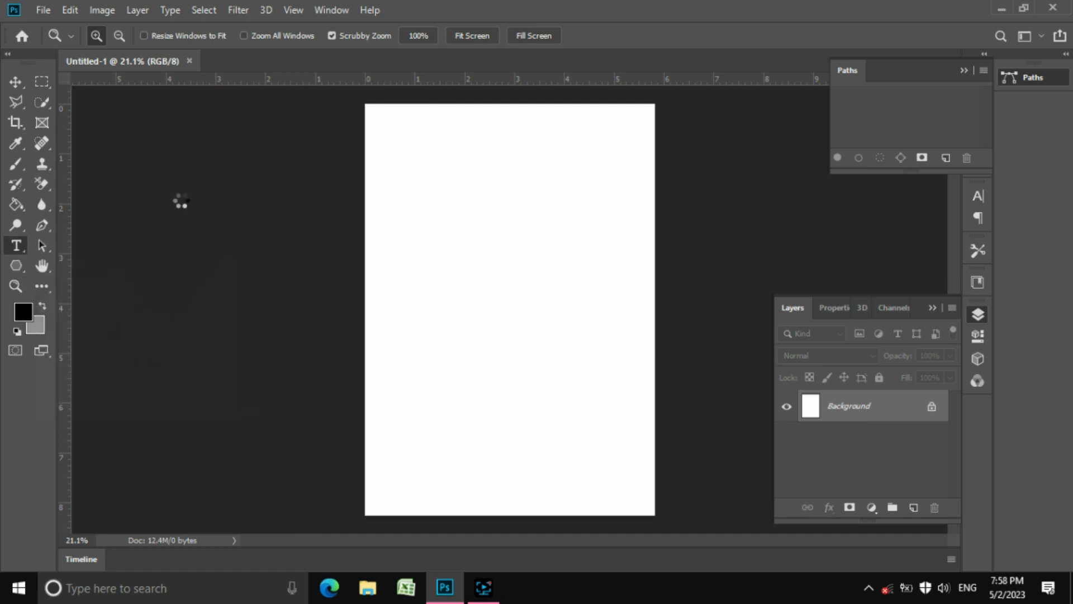
left_click(422, 151)
key("BackSpace")
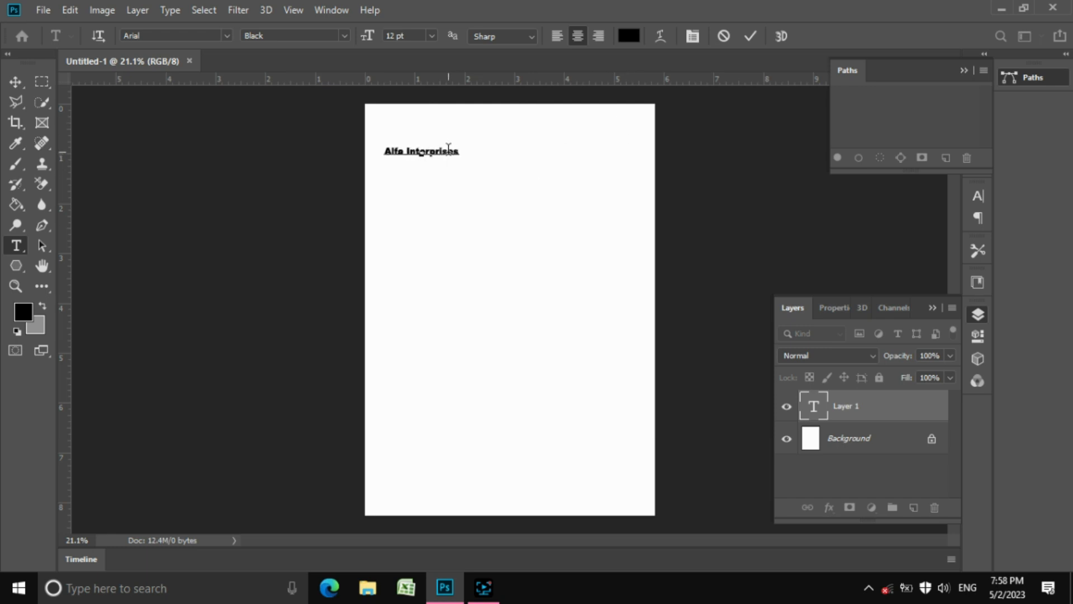
left_click(448, 151)
type("s")
left_click(749, 37)
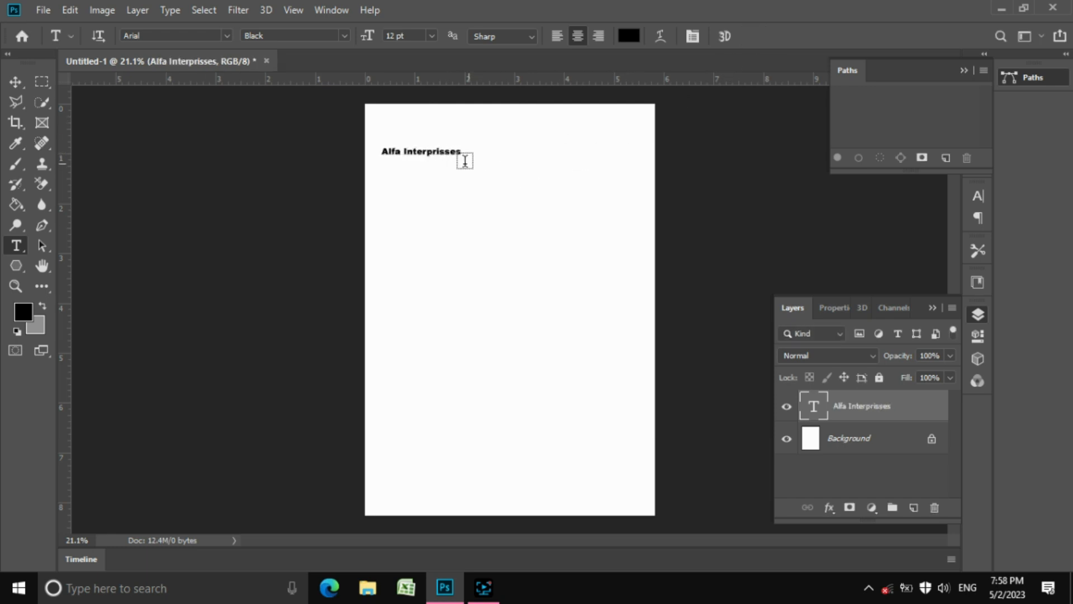
Move the heading up and right, enlarge it about threefold and stretch it wider
left_click(19, 83)
left_click_drag(442, 157, 628, 221)
key("ctrl+t")
left_click_drag(575, 152, 545, 146)
left_click(754, 36)
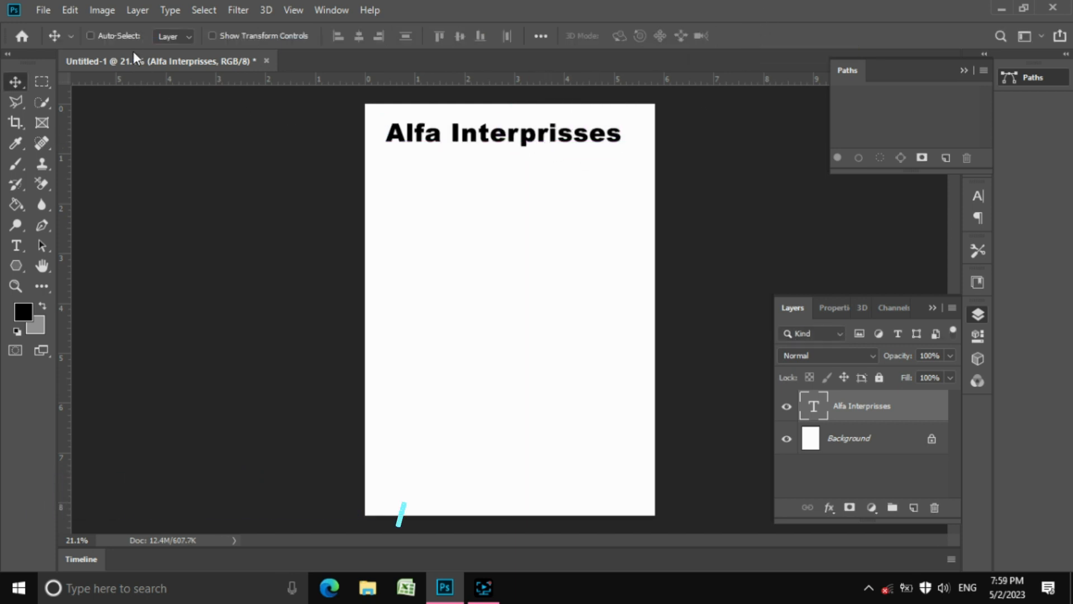
left_click(212, 36)
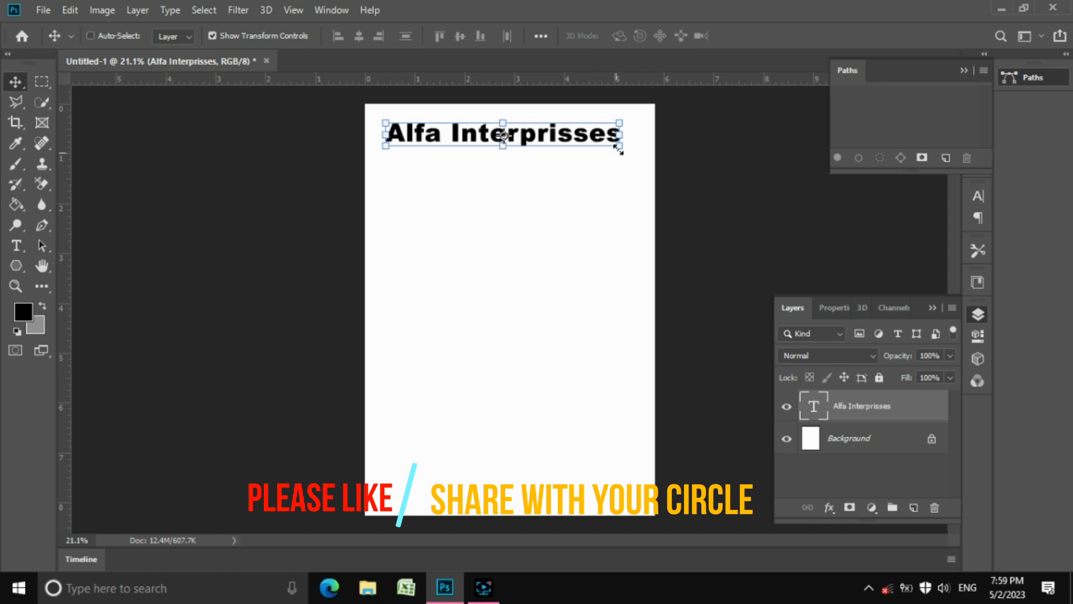
left_click_drag(619, 150, 633, 149)
left_click(757, 36)
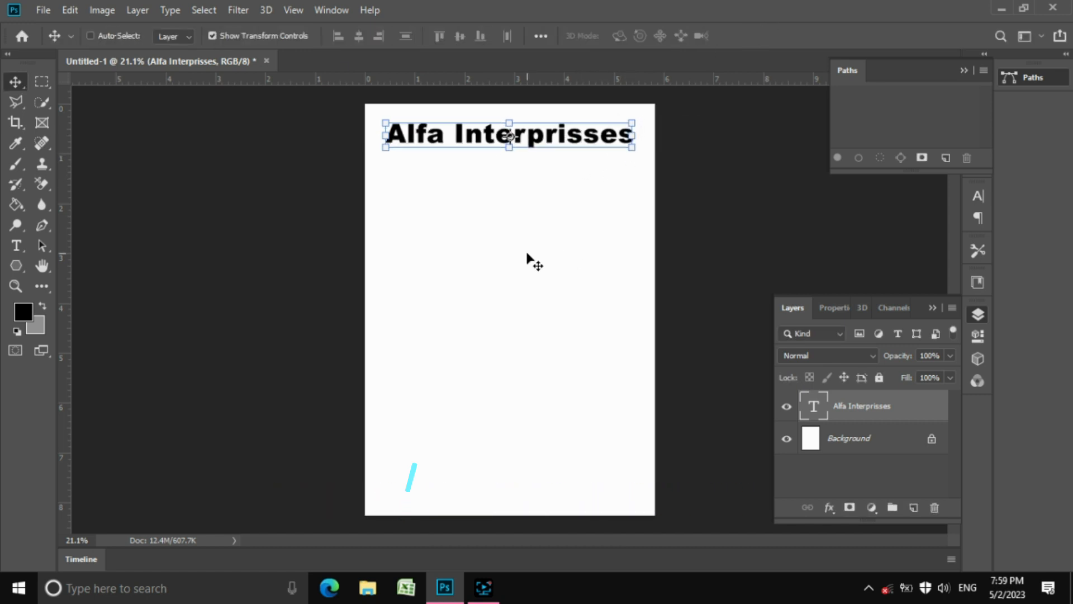
left_click(250, 38)
Nudge the heading left and add four horizontal guides from below it down the page
left_click_drag(525, 139, 524, 140)
left_click_drag(392, 78, 395, 164)
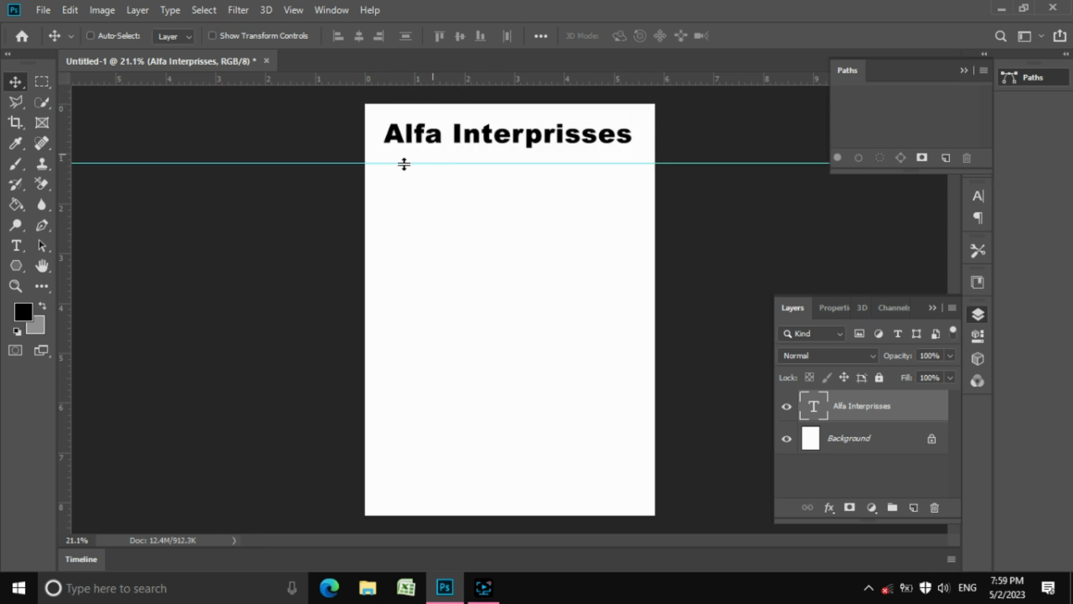
left_click_drag(413, 80, 426, 220)
left_click_drag(292, 81, 325, 504)
left_click_drag(423, 81, 451, 239)
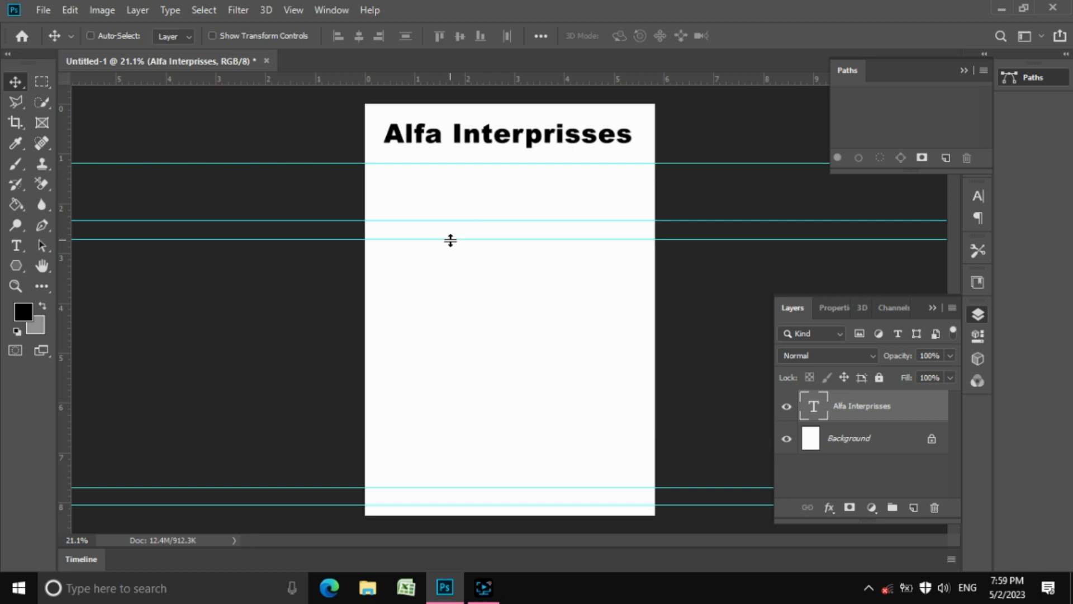
Add left and right margin guides, zoom into the heading and collapse the side panels
left_click_drag(67, 288, 377, 247)
left_click_drag(65, 271, 641, 272)
key("z")
left_click_drag(517, 108, 568, 154)
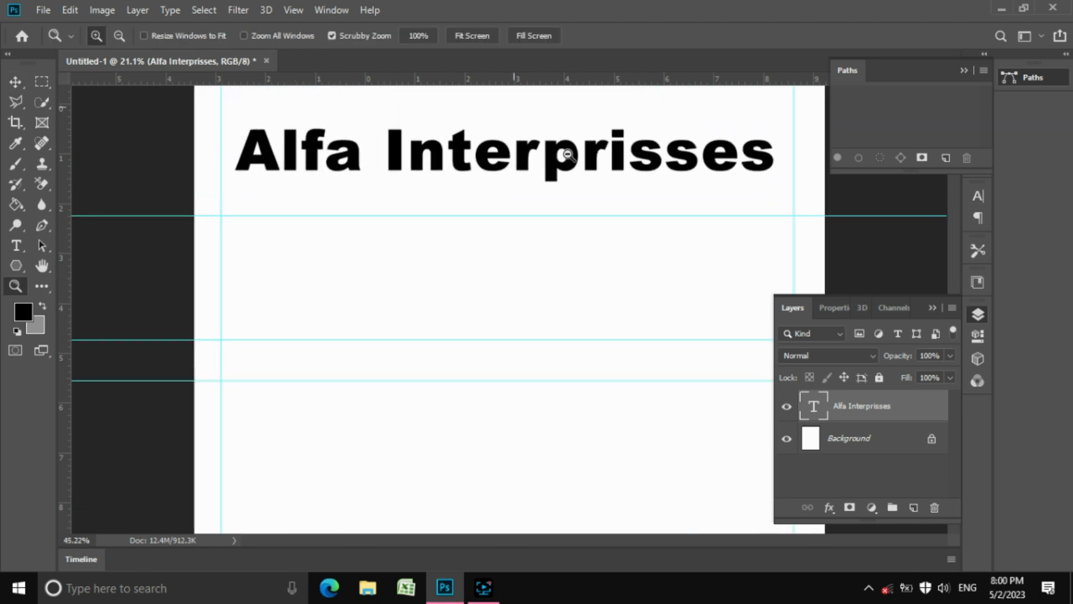
scroll(568, 155, "down", 1)
key("F7")
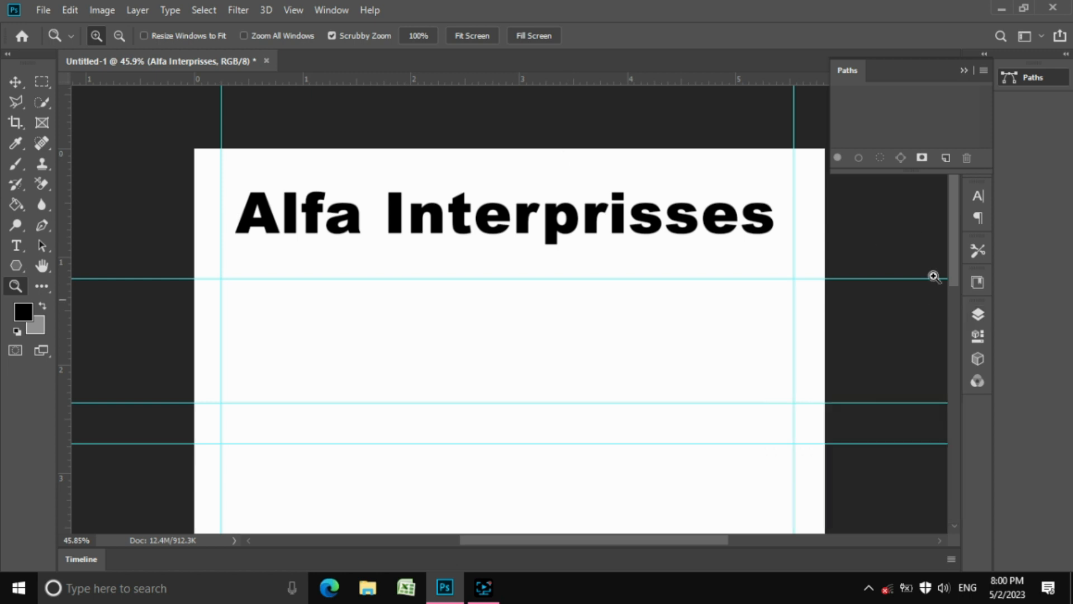
left_click(966, 70)
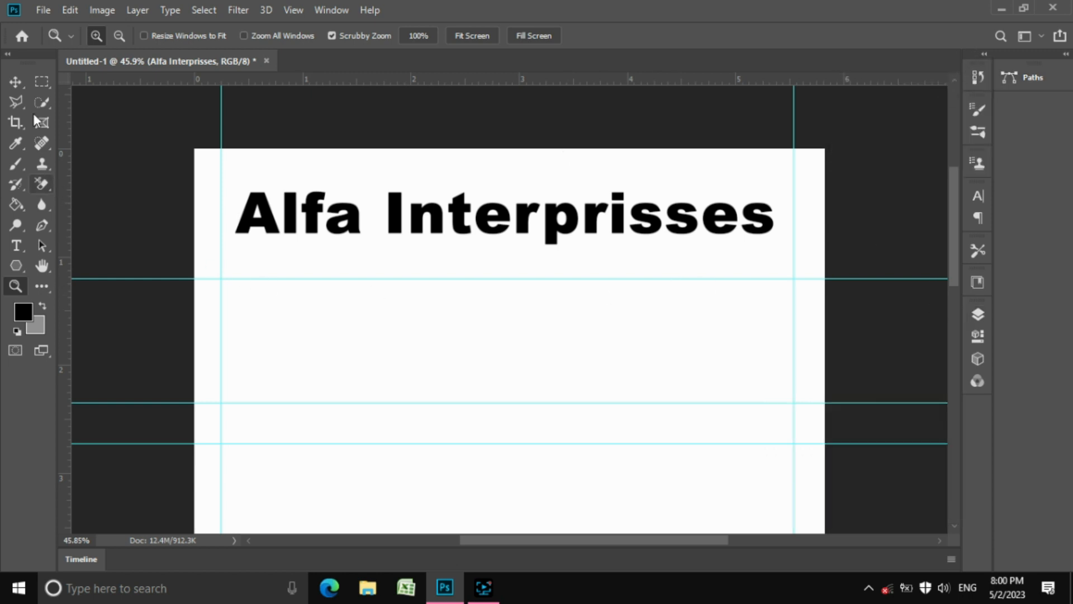
left_click(15, 82)
Add a new layer and draw a rectangular selection around the heading between the guides
left_click(41, 82)
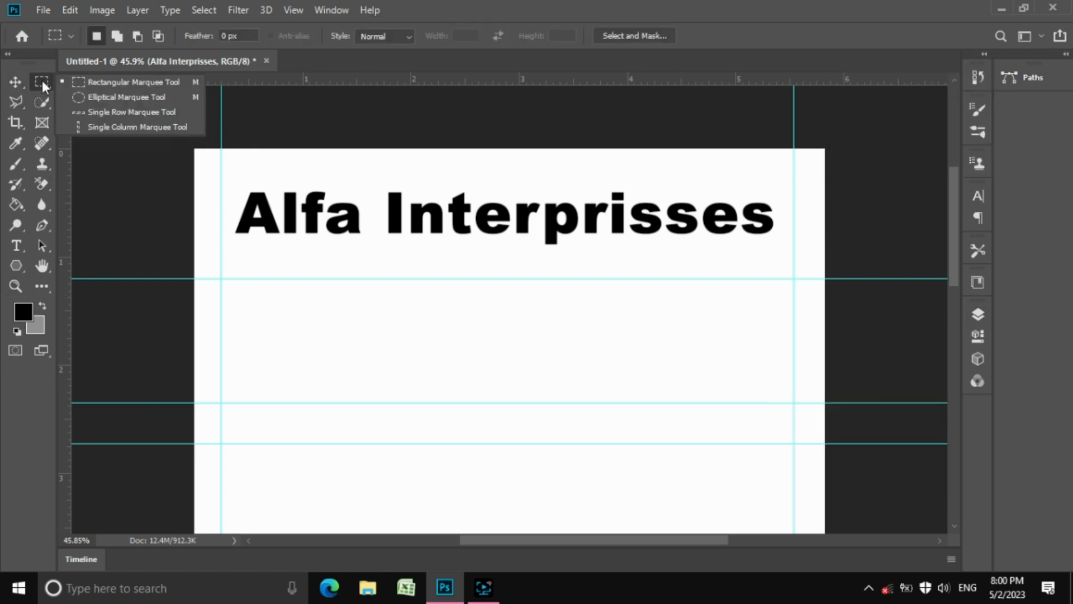
left_click(94, 84)
left_click(978, 314)
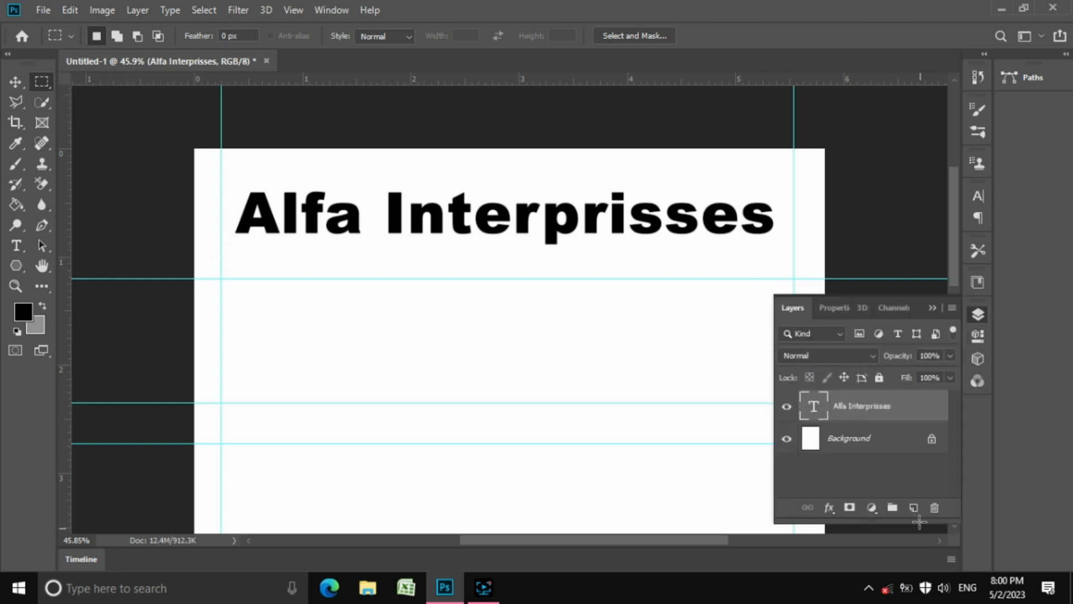
left_click(915, 508)
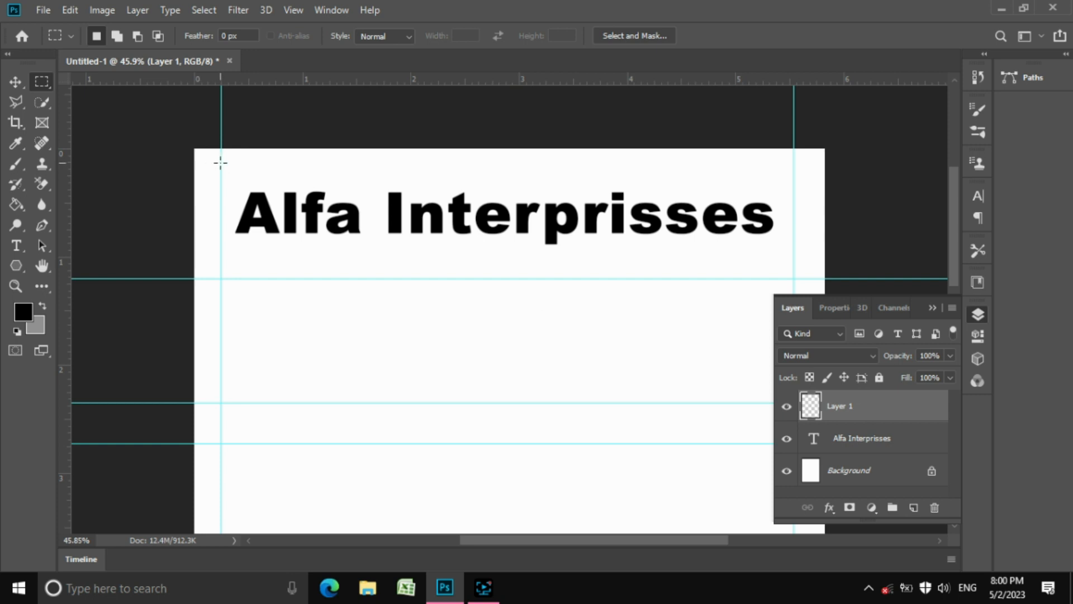
left_click_drag(221, 163, 796, 277)
Set the foreground colour via hex f90d0d, paint-bucket fill the selection, and deselect
left_click(24, 317)
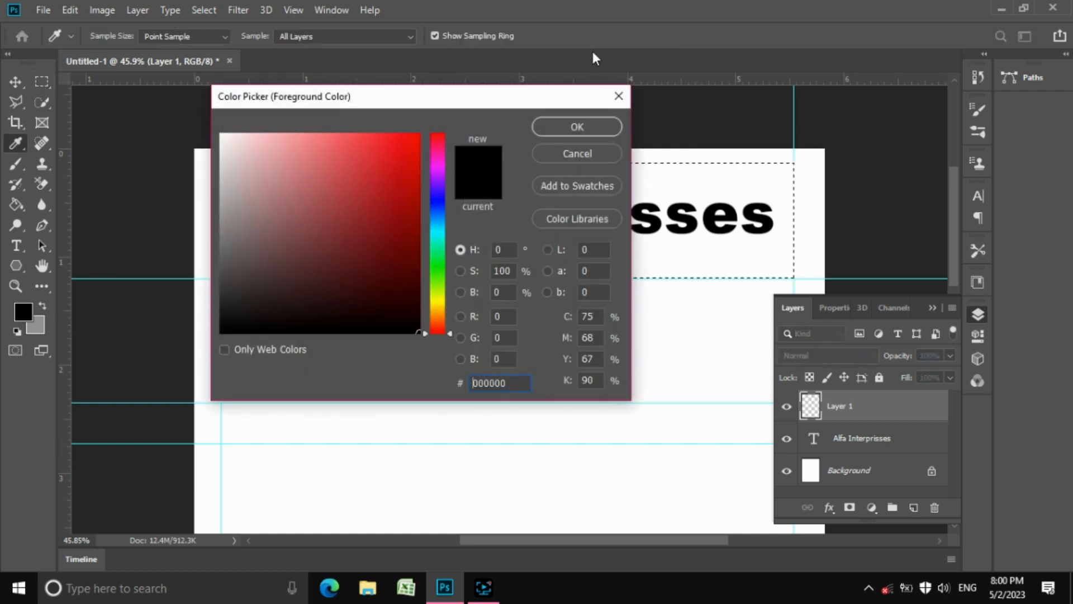
type("f90d0d")
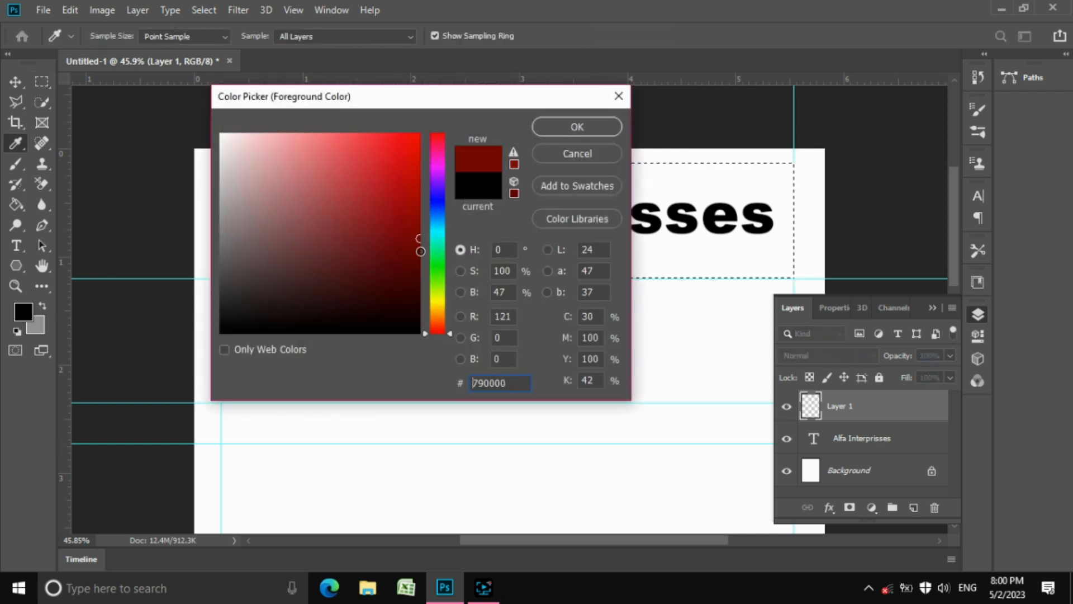
left_click(576, 127)
left_click(15, 205)
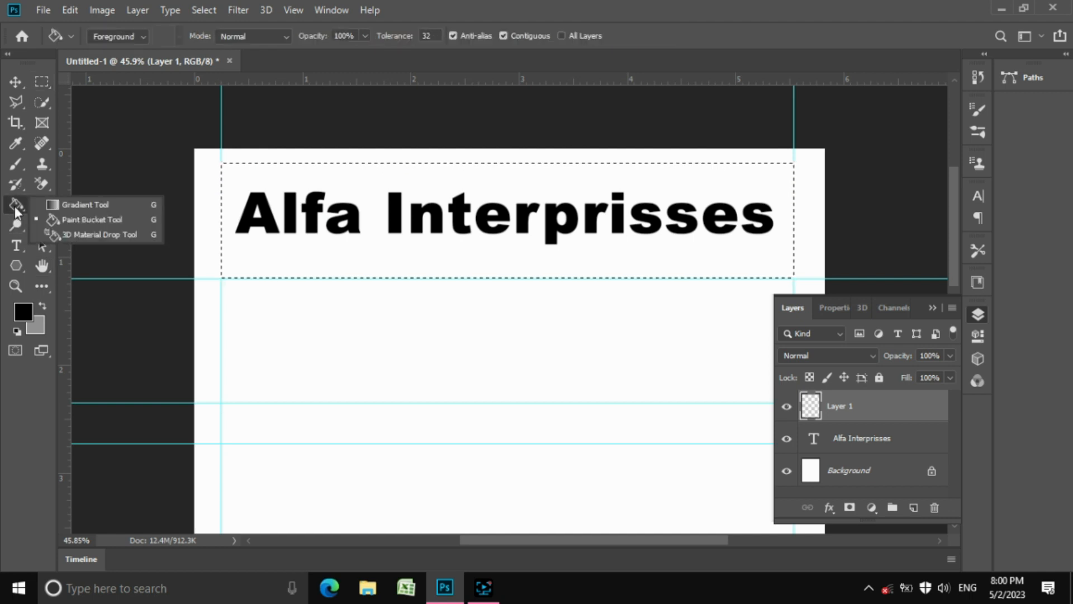
left_click(213, 211)
left_click(266, 183)
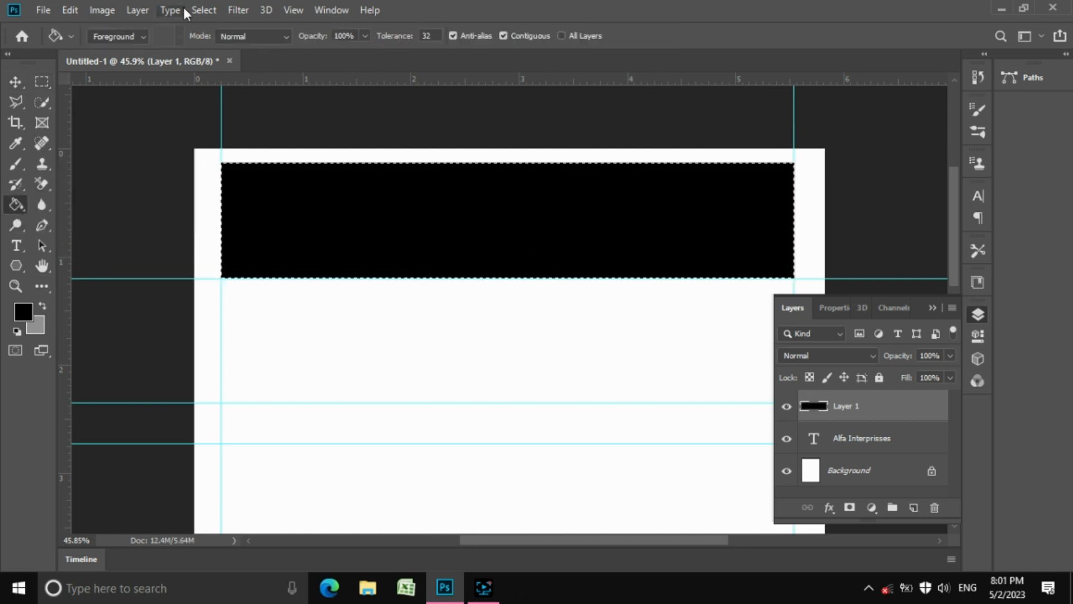
left_click(202, 10)
left_click(218, 43)
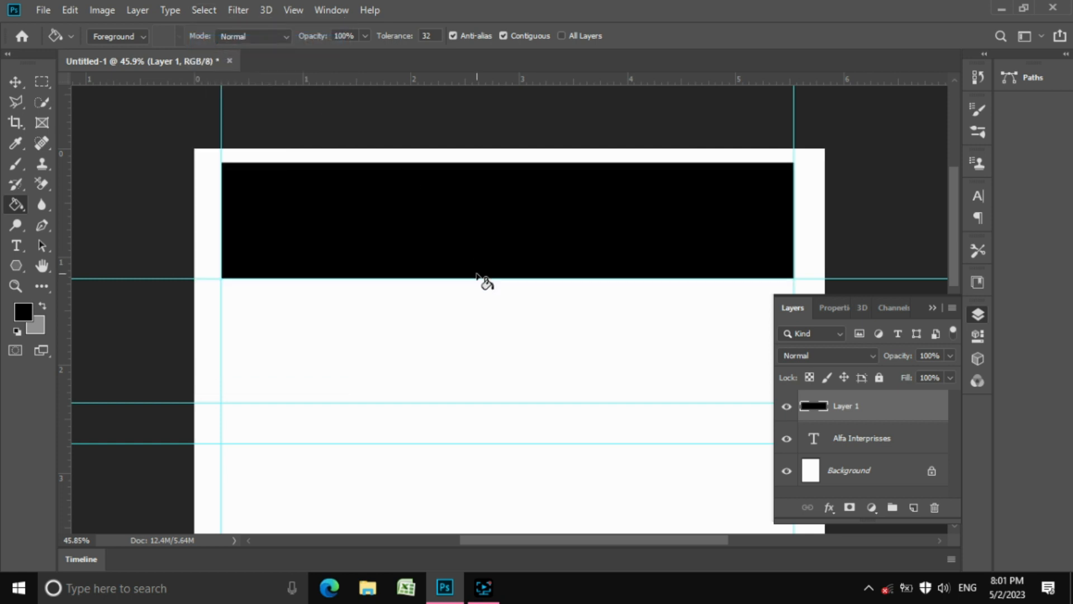
Draw an elliptical selection over the black bar and rotate it into a tilted oval
left_click(42, 81)
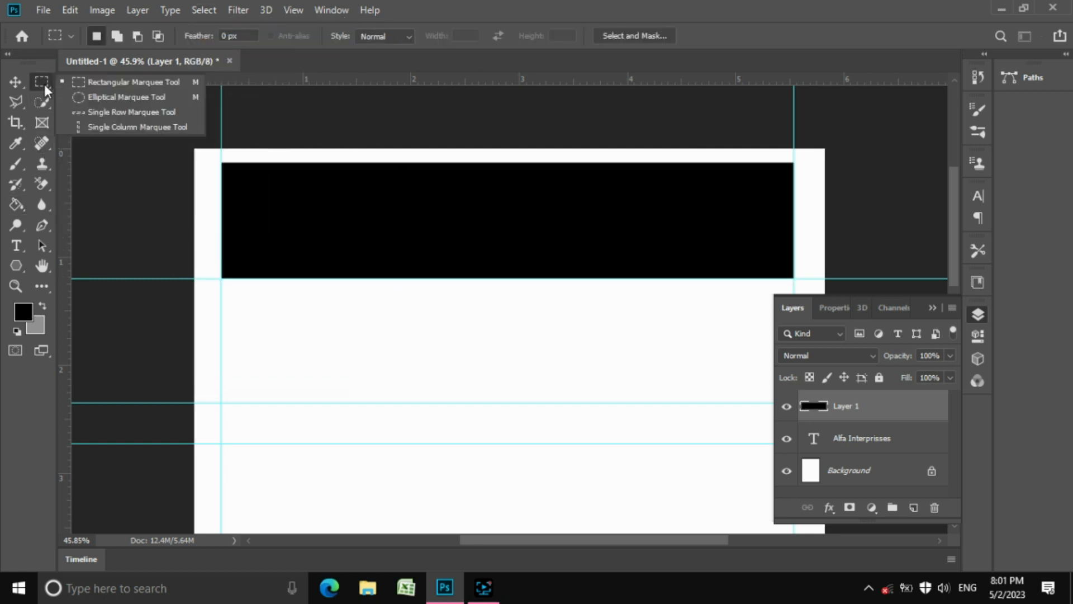
left_click(112, 96)
left_click_drag(261, 292, 735, 152)
left_click(204, 10)
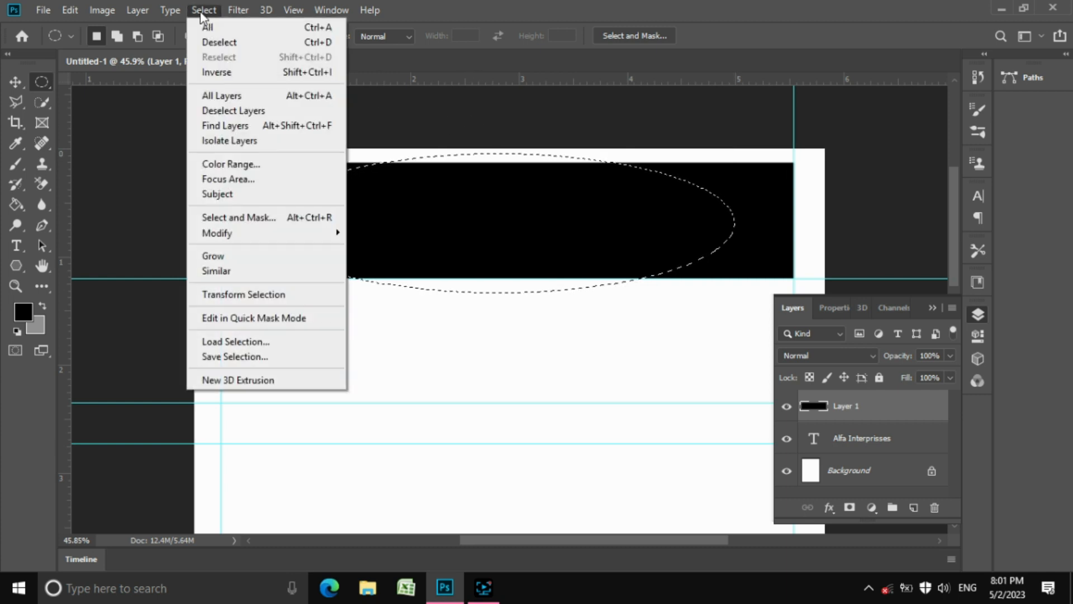
left_click(246, 294)
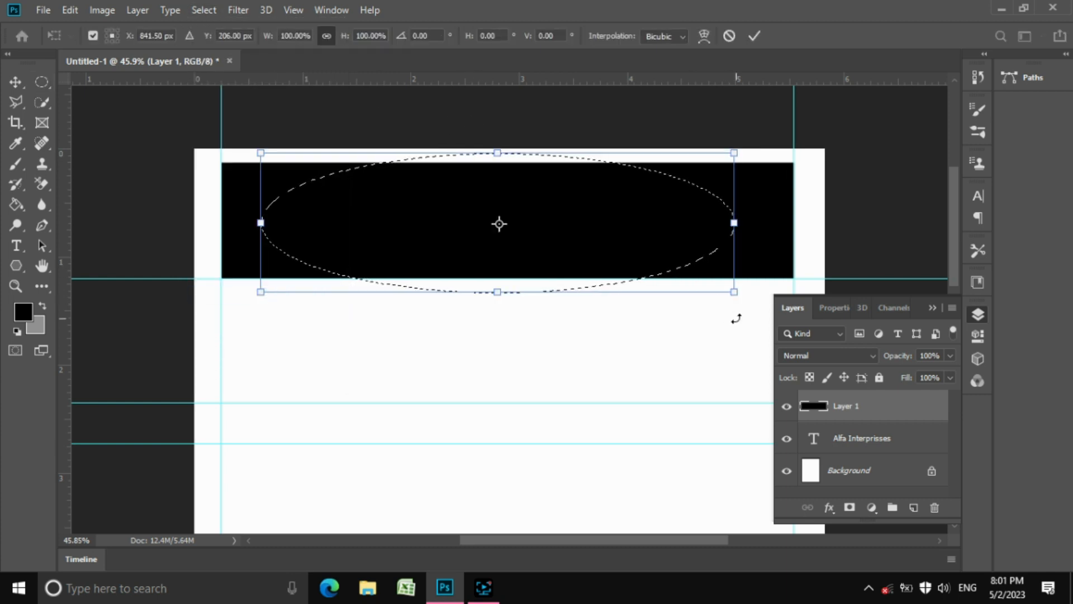
left_click_drag(733, 317, 762, 264)
left_click_drag(696, 237, 755, 239)
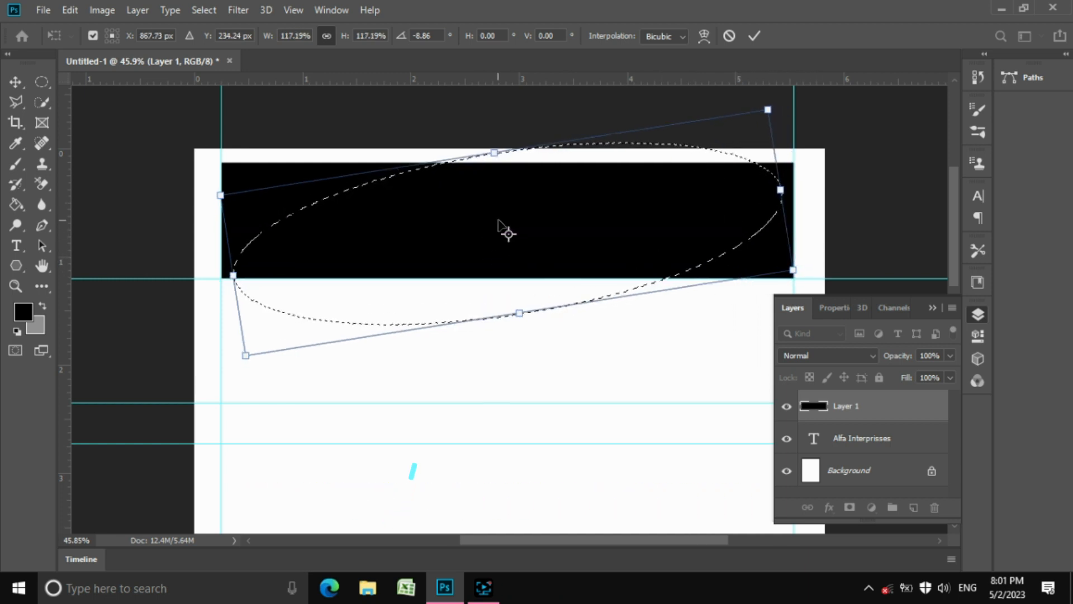
left_click_drag(509, 234, 246, 274)
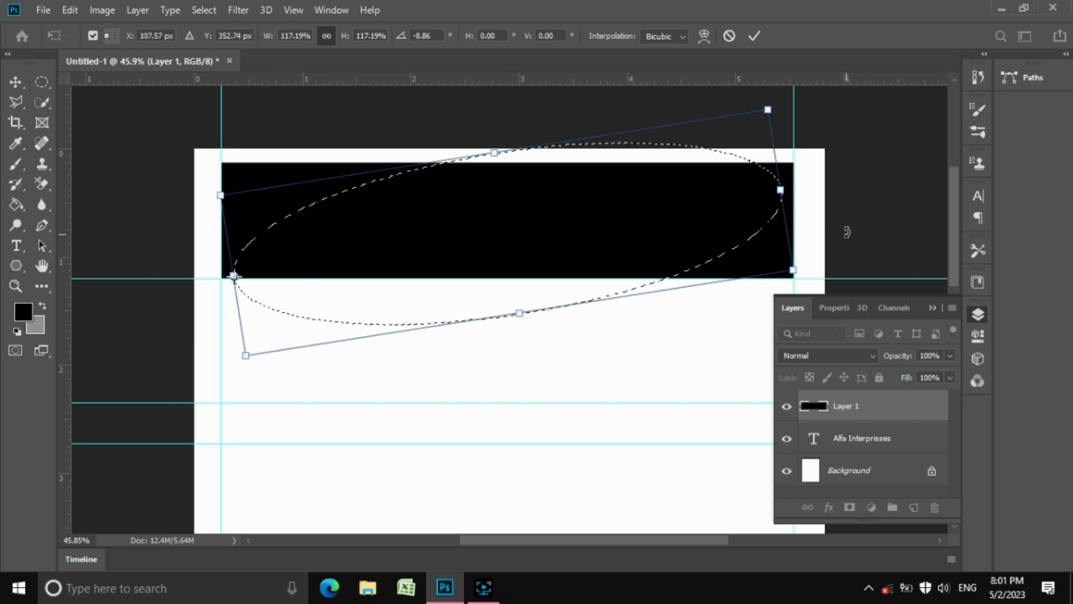
left_click_drag(802, 235, 841, 205)
left_click(755, 36)
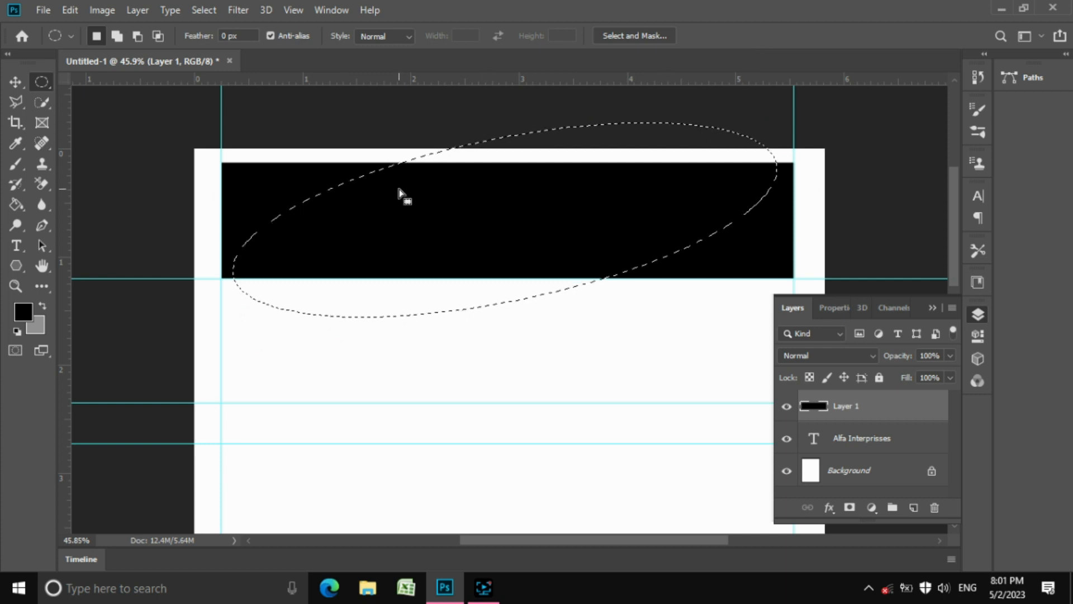
Clear the black inside the oval on Layer 1 and deselect
left_click(70, 10)
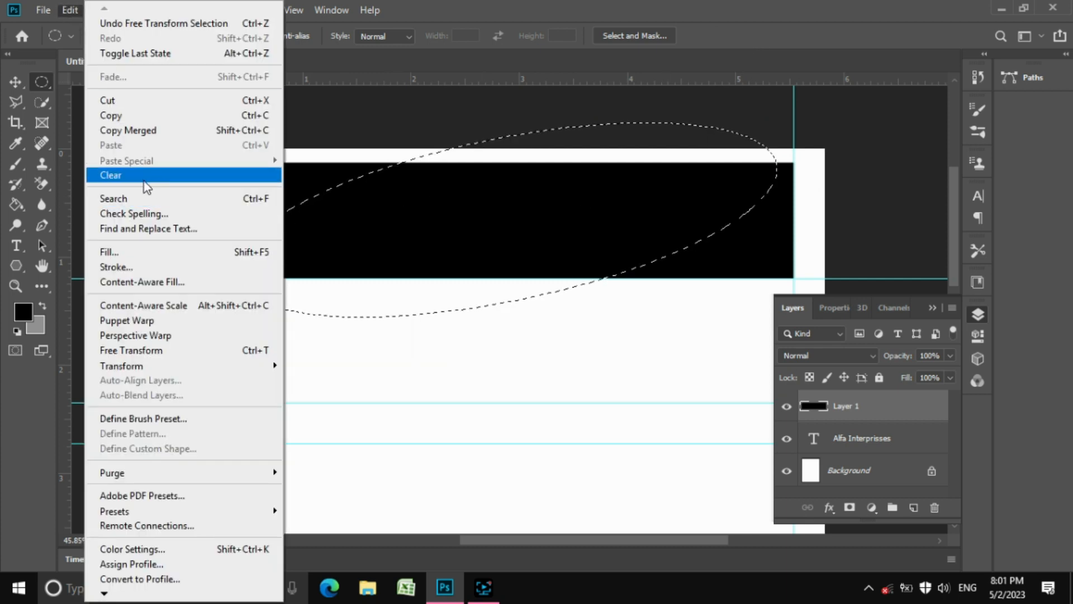
left_click(147, 186)
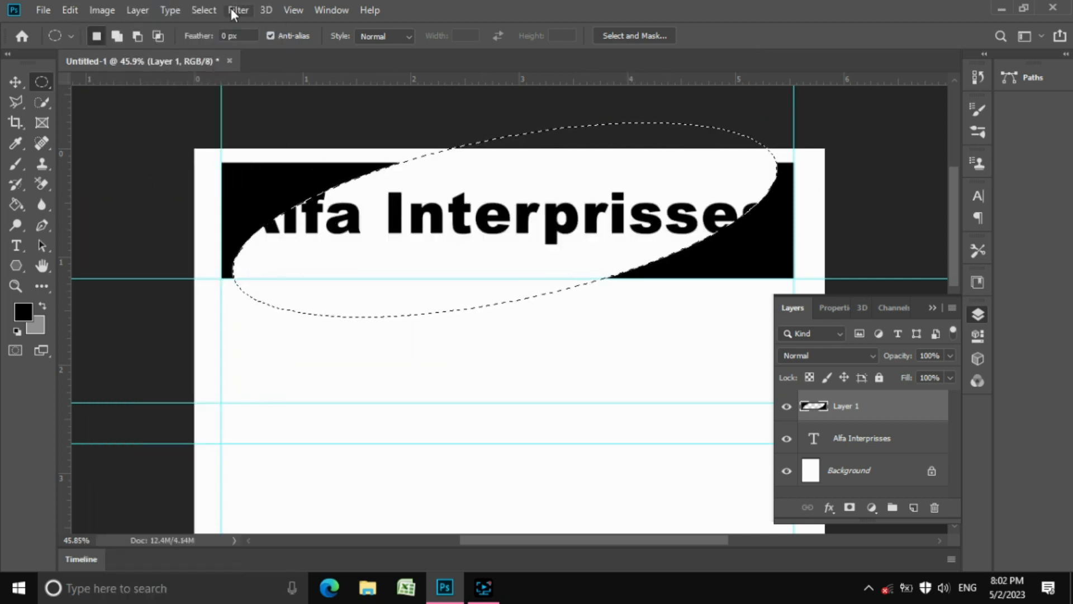
left_click(204, 10)
left_click(220, 38)
left_click(16, 82)
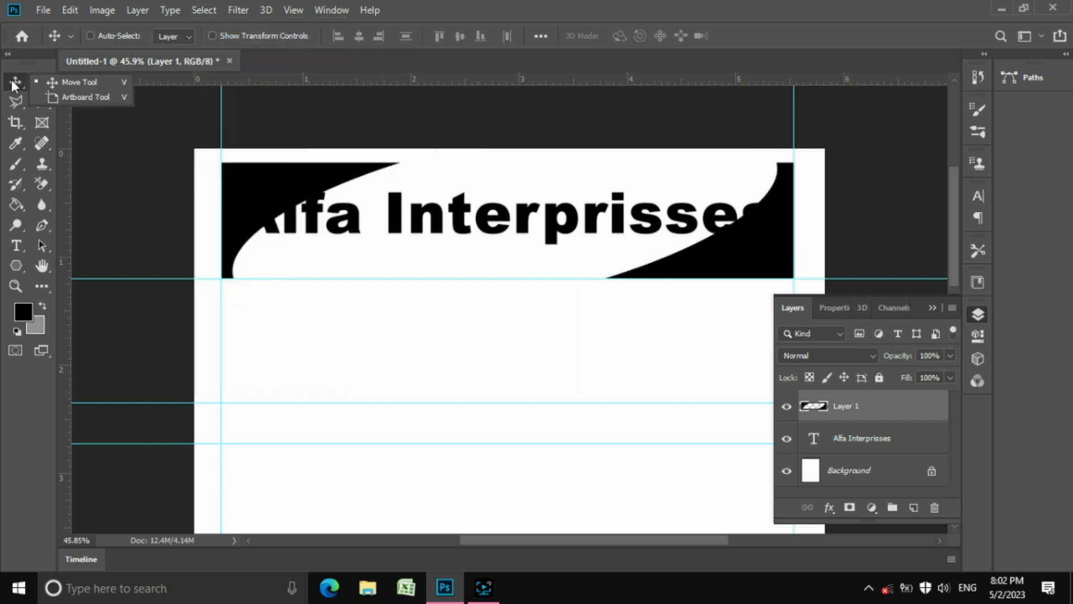
Scale the Alfa Interprisses text layer down to about 76% so it fits the oval
left_click(847, 439)
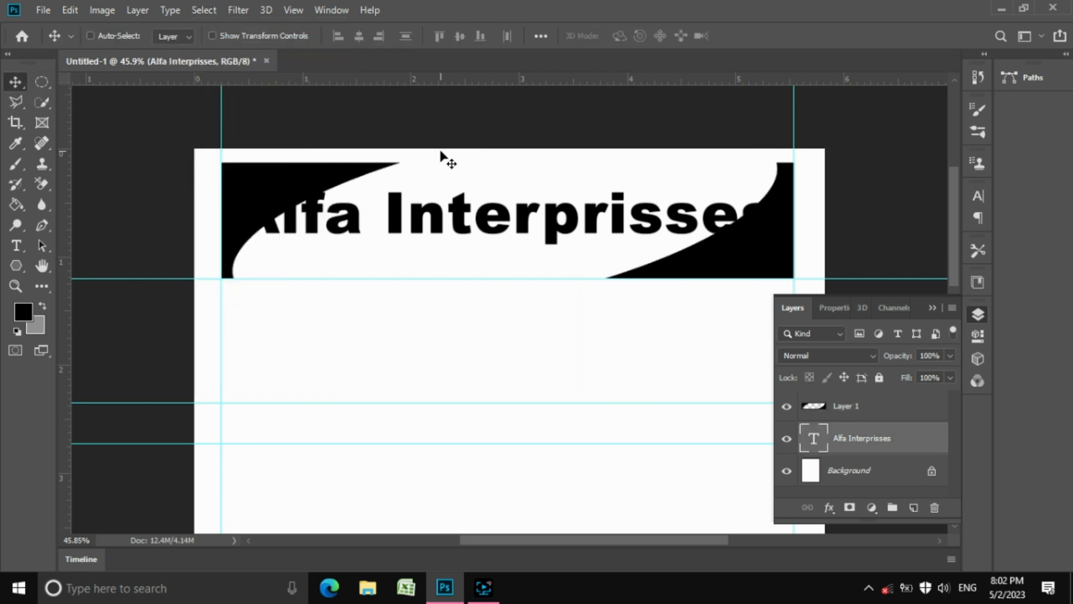
left_click(212, 36)
left_click_drag(235, 191, 305, 193)
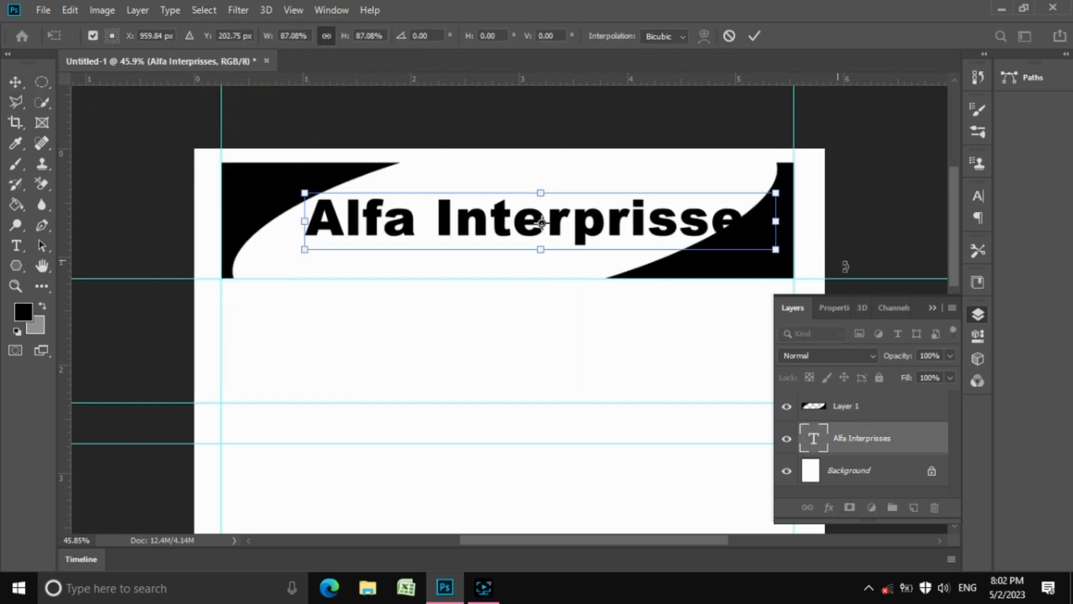
left_click_drag(781, 252, 724, 238)
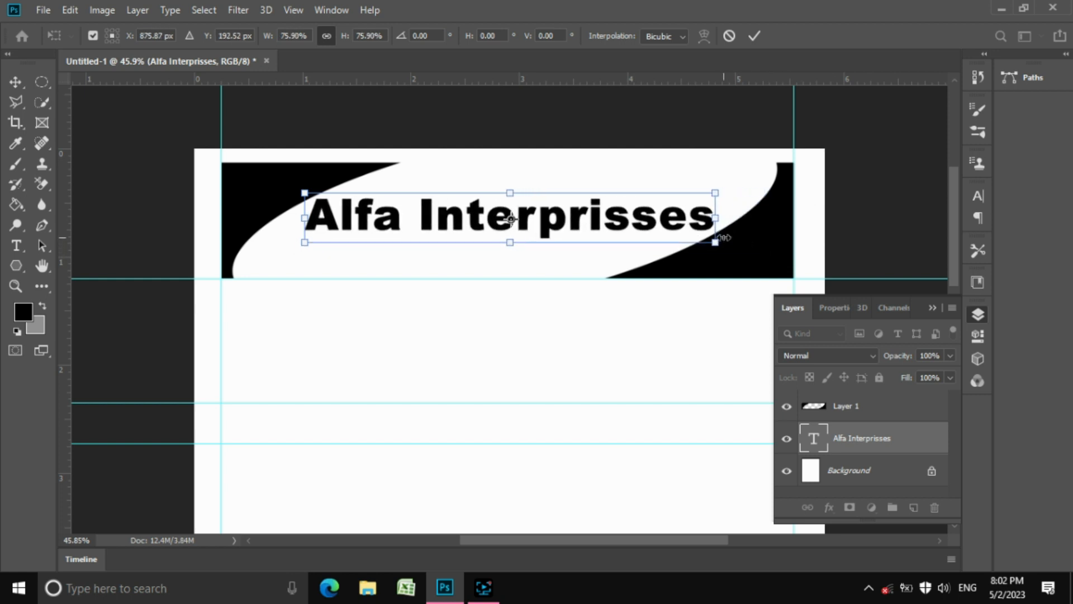
left_click(755, 36)
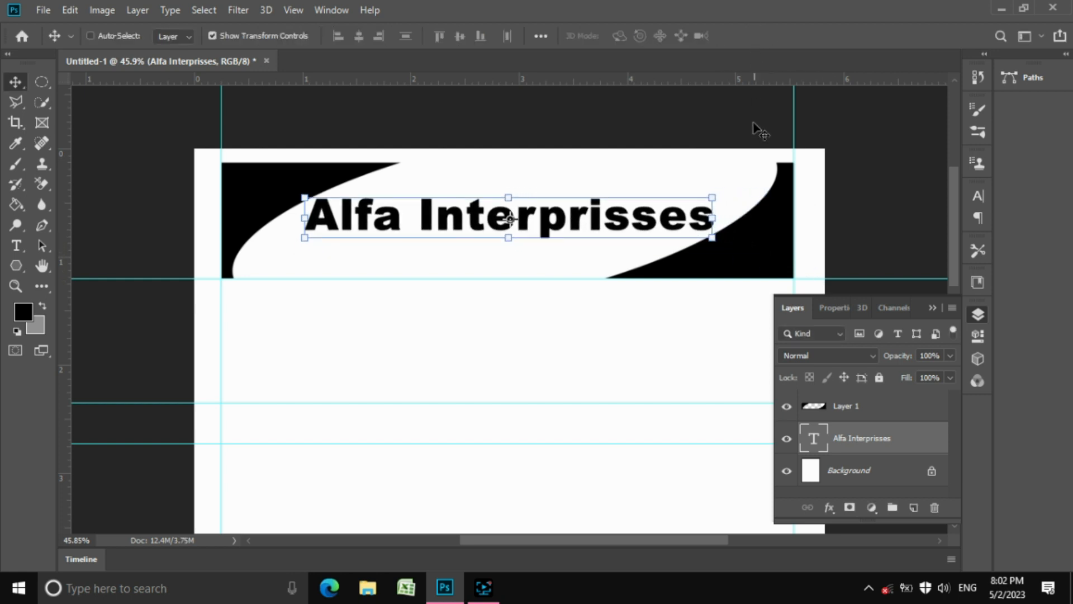
right_click(43, 83)
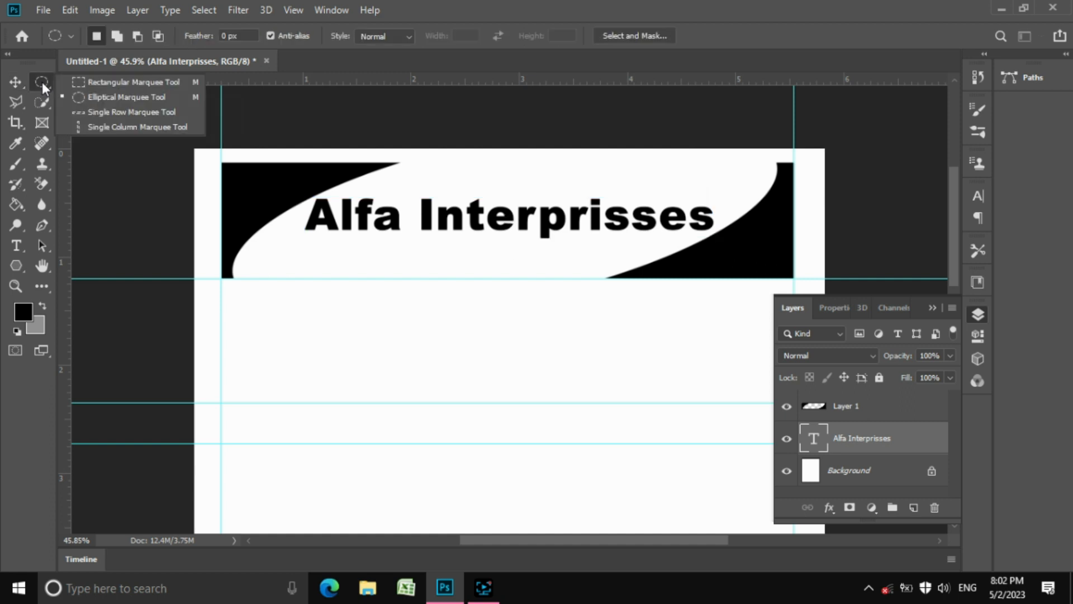
left_click(86, 90)
Zoom to about 67% on the top banner with the Zoom tool
key("z")
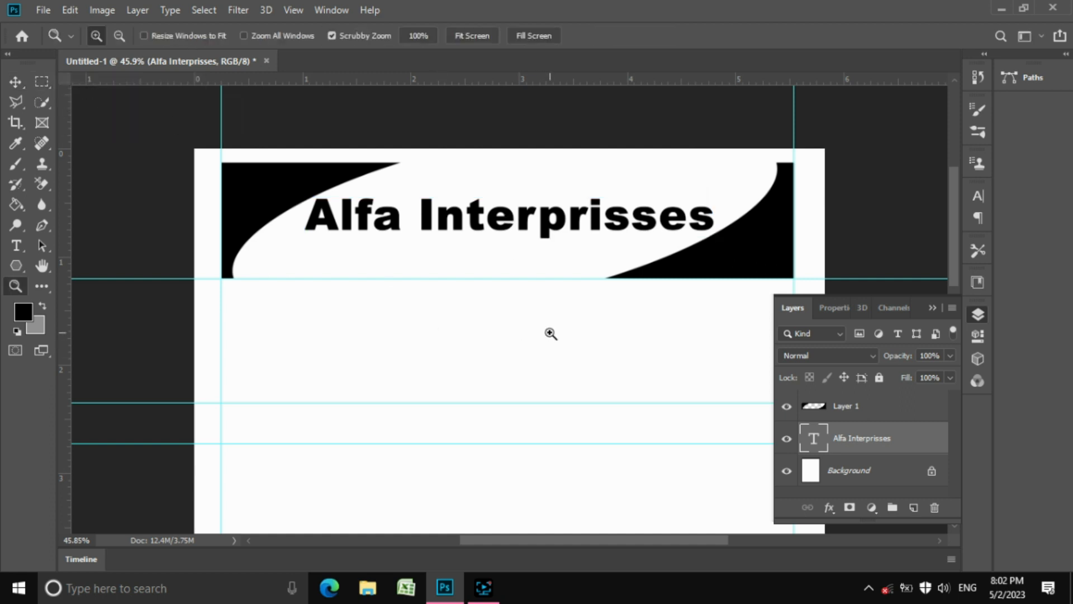
left_click_drag(567, 362, 524, 336)
scroll(526, 336, "down", 5)
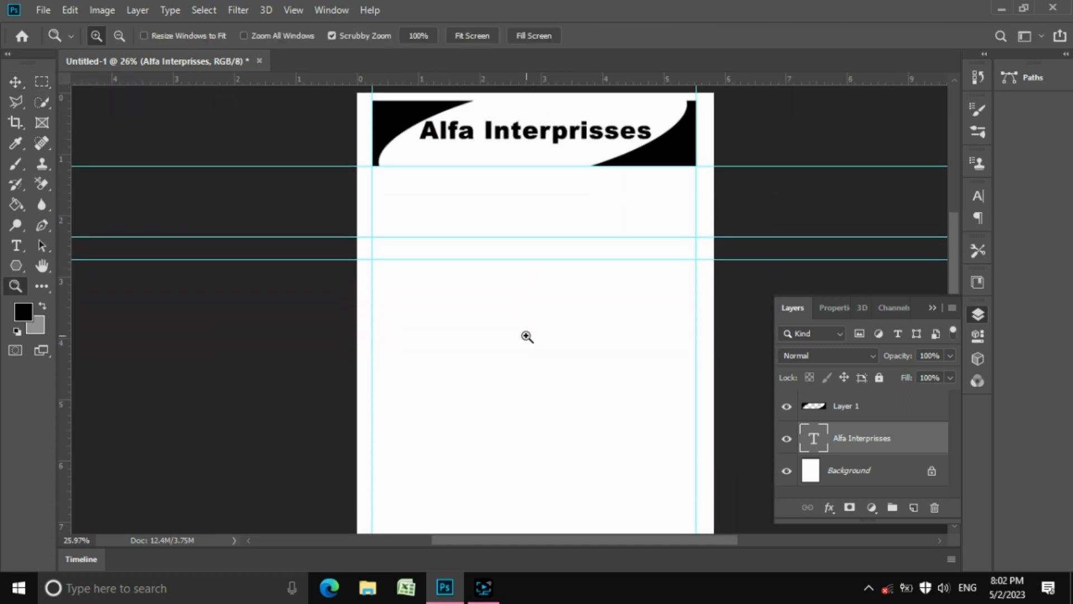
left_click_drag(502, 178, 587, 187)
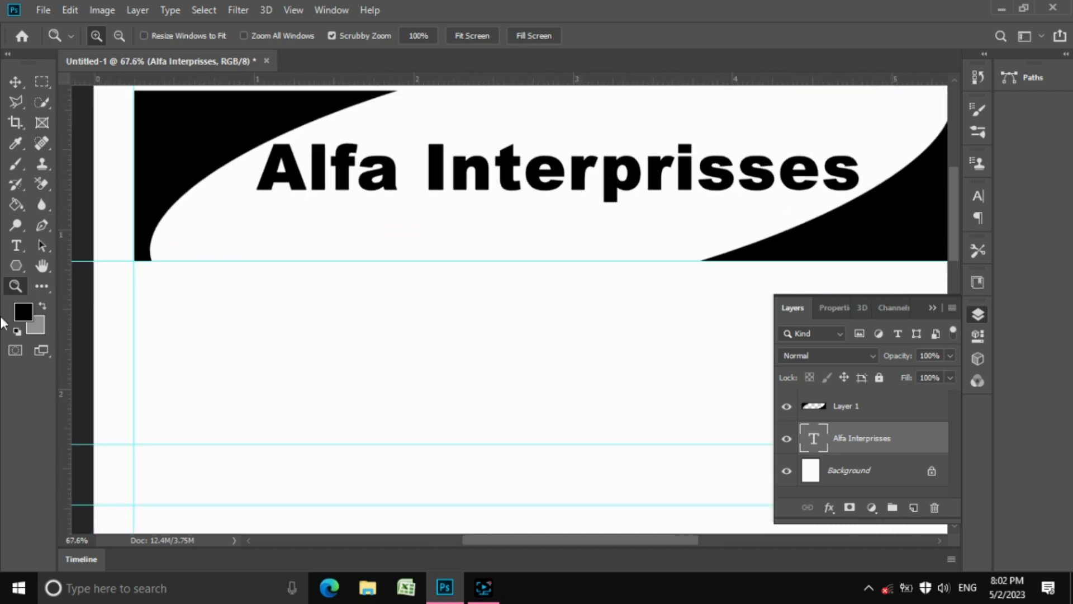
Start a text line under the heading reading 'Sec 25, Anpurna Market, South Africa'
left_click(16, 245)
left_click(161, 244)
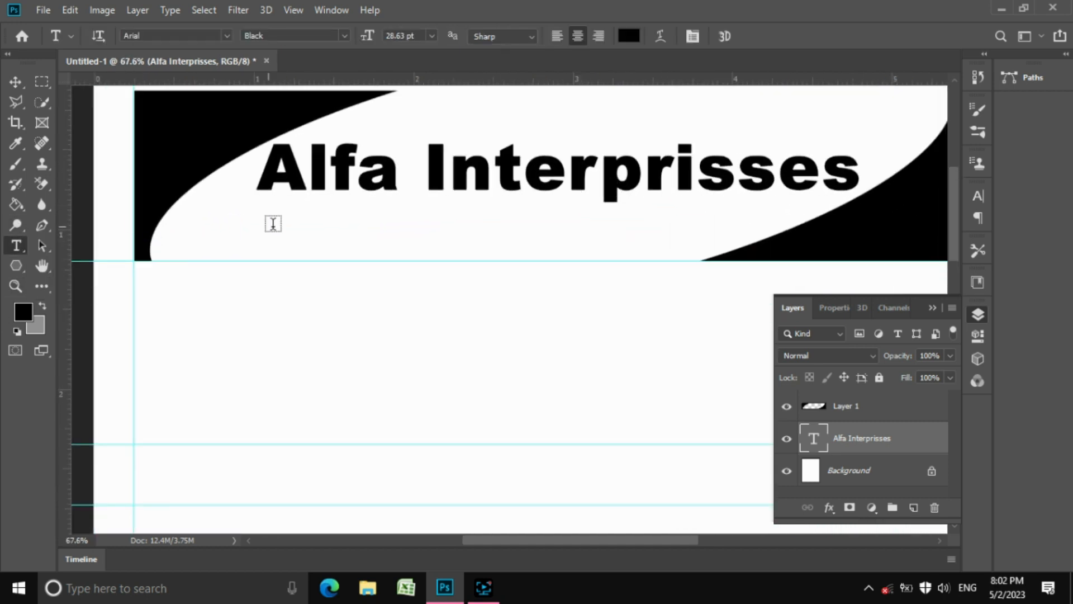
left_click(328, 239)
type("Sec 25, ")
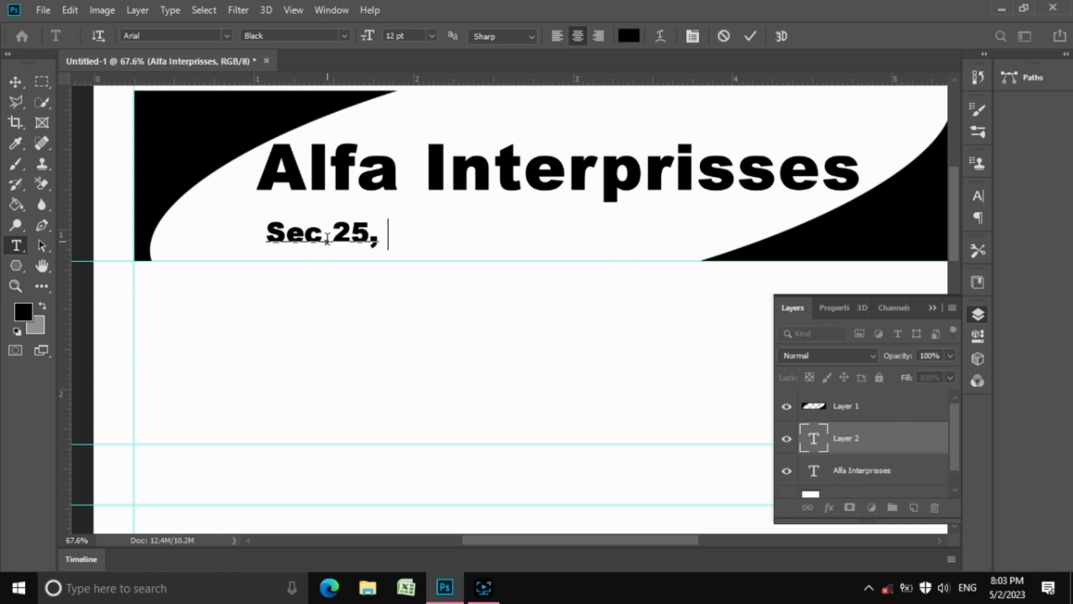
type("Anpurna Market")
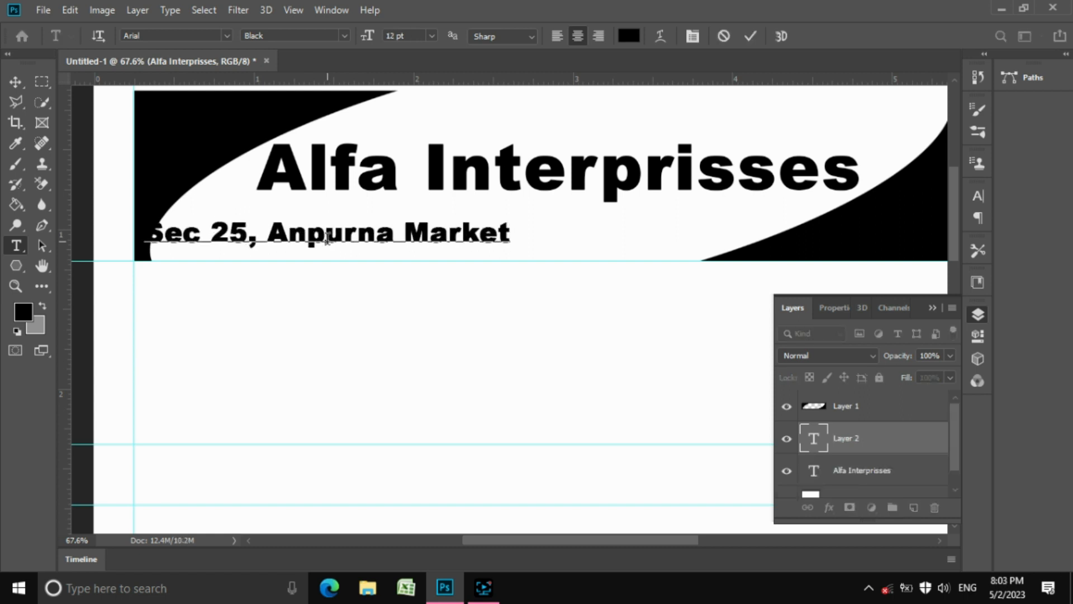
type(", South Africa")
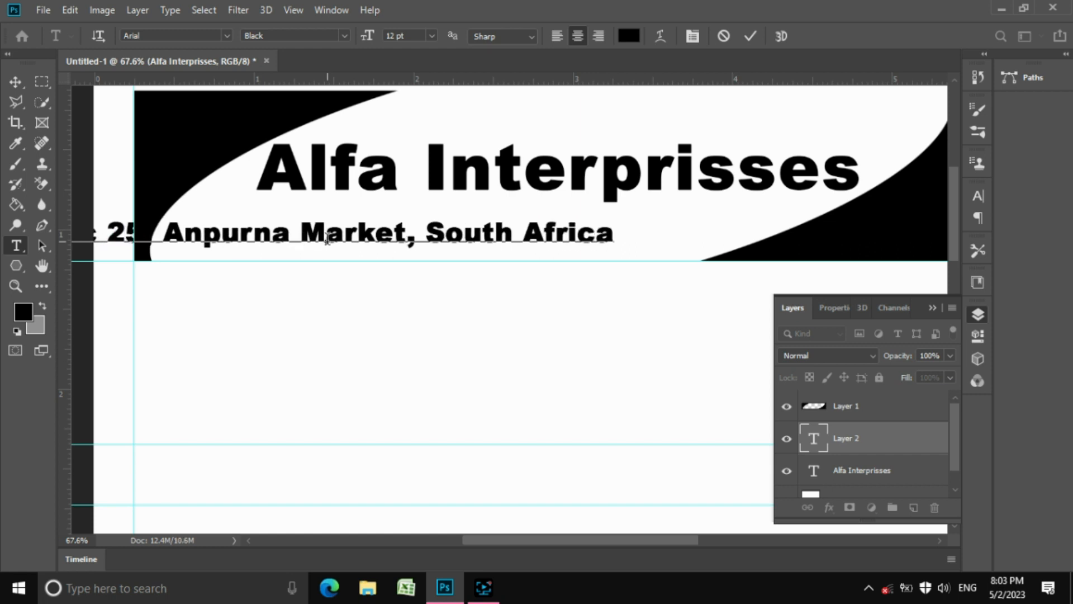
Correct the address to end with 'South Block, Telangana'
key("BackSpace")
key("BackSpace")
key("BackSpace")
key("BackSpace")
key("BackSpace")
key("BackSpace")
key("BackSpace")
key("BackSpace")
key("BackSpace")
type("th Blo")
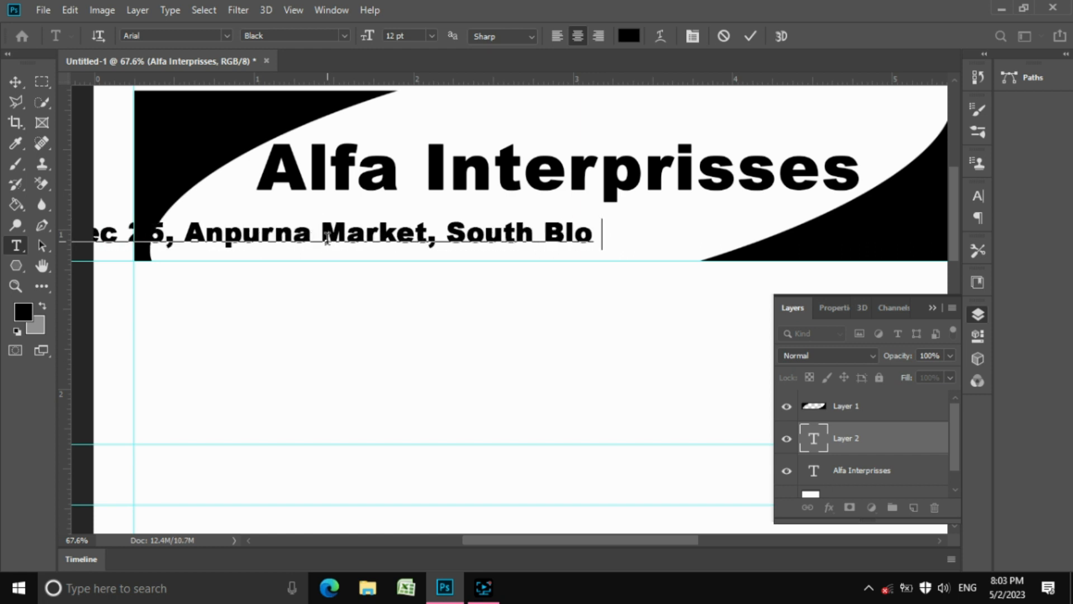
type("ck AB")
key("BackSpace")
key("BackSpace")
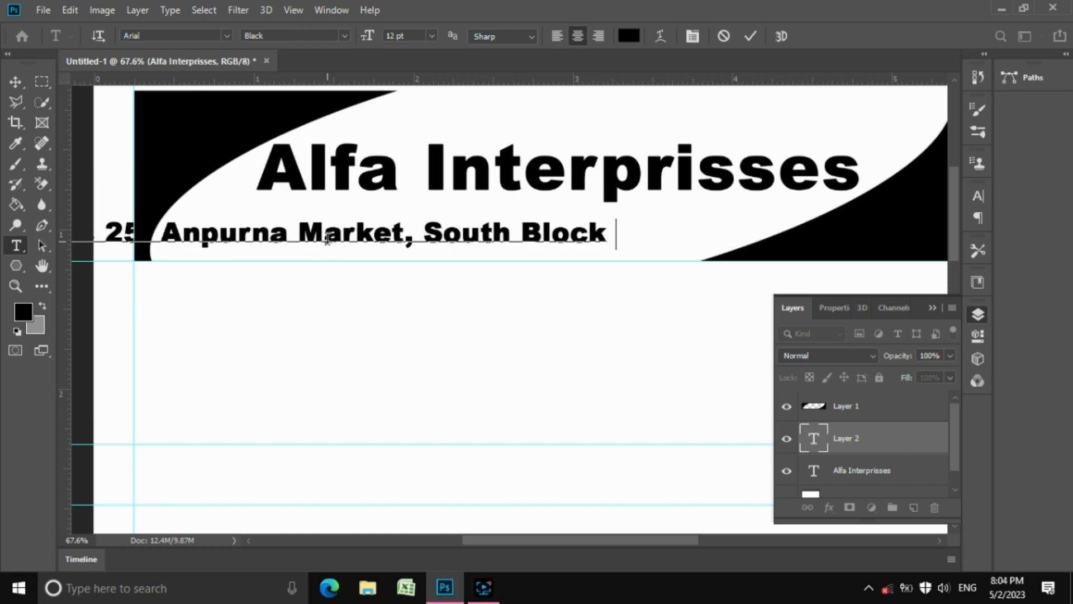
type("Telangana")
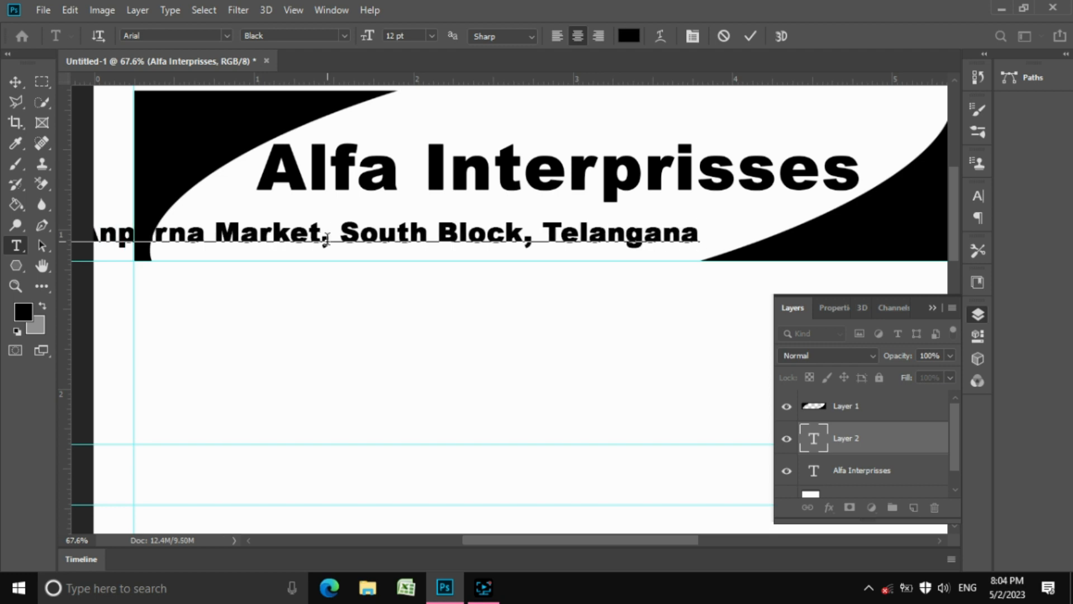
Apply the Arial Narrow style to the whole address line and commit it
left_click(343, 35)
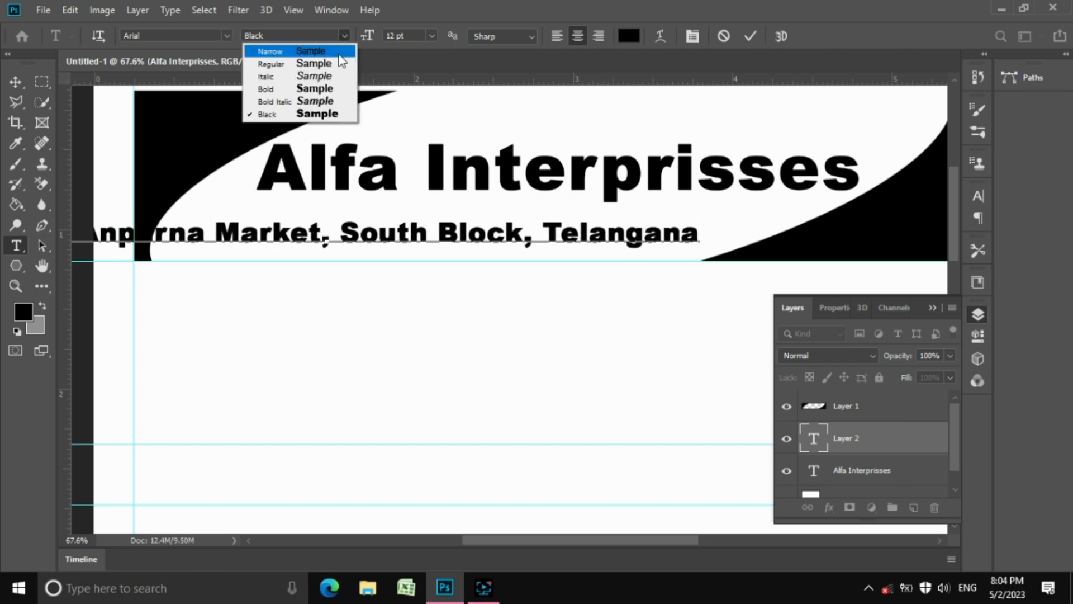
left_click(268, 48)
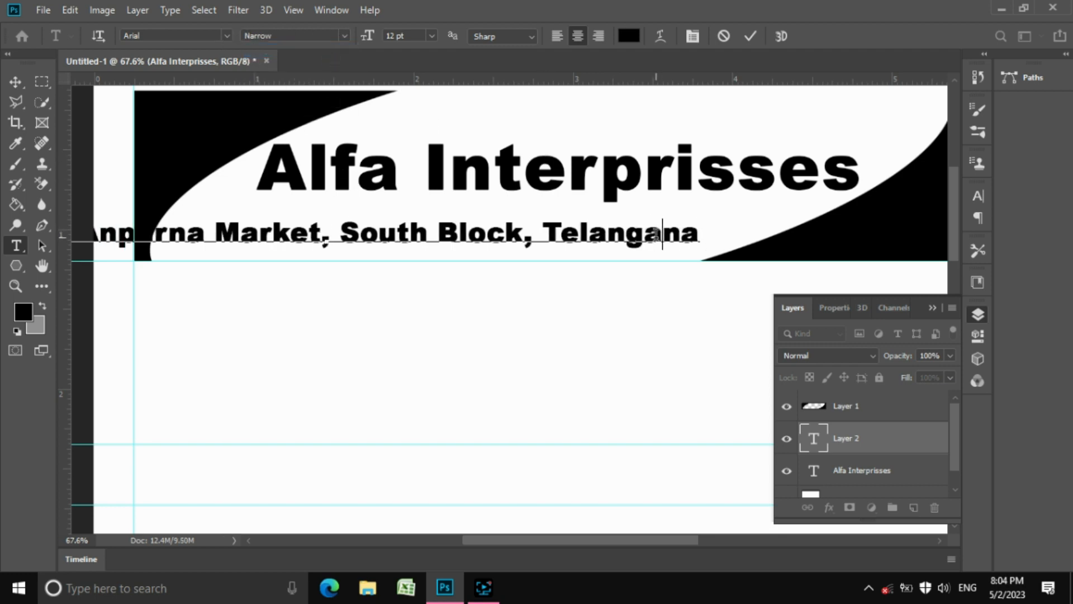
key("ctrl+a")
left_click(343, 35)
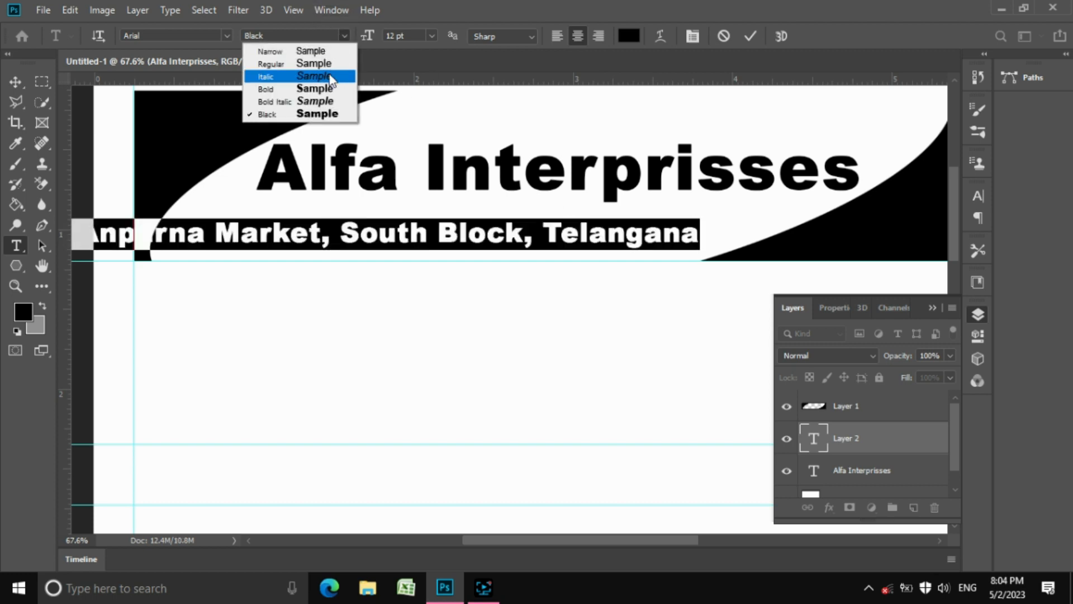
left_click(268, 49)
left_click(751, 36)
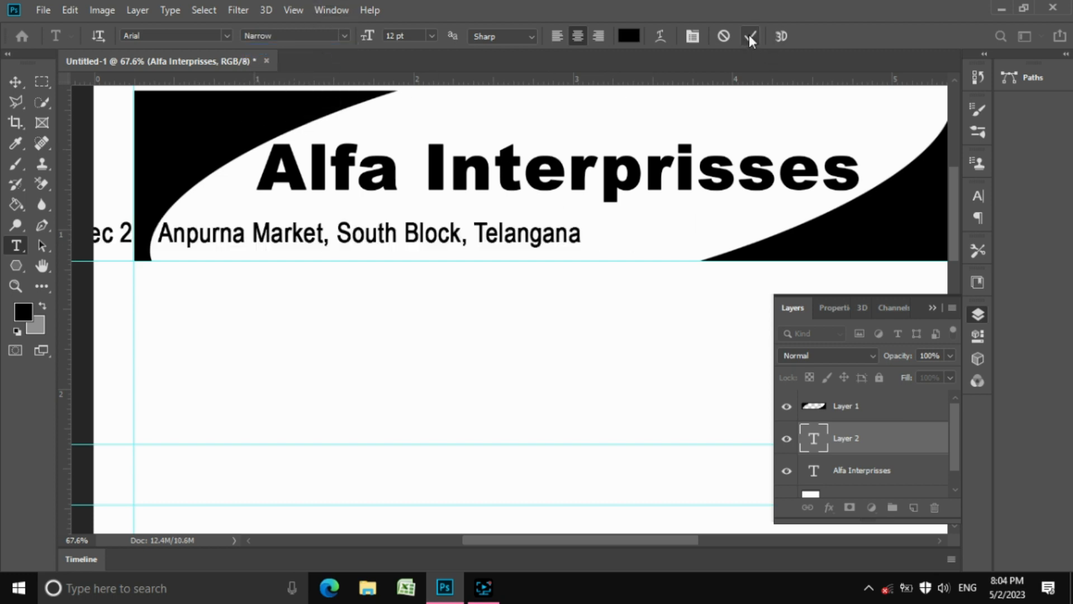
left_click(15, 82)
Centre the address under the heading and stretch the black banner to the top, left and right page edges
left_click_drag(348, 237, 528, 219)
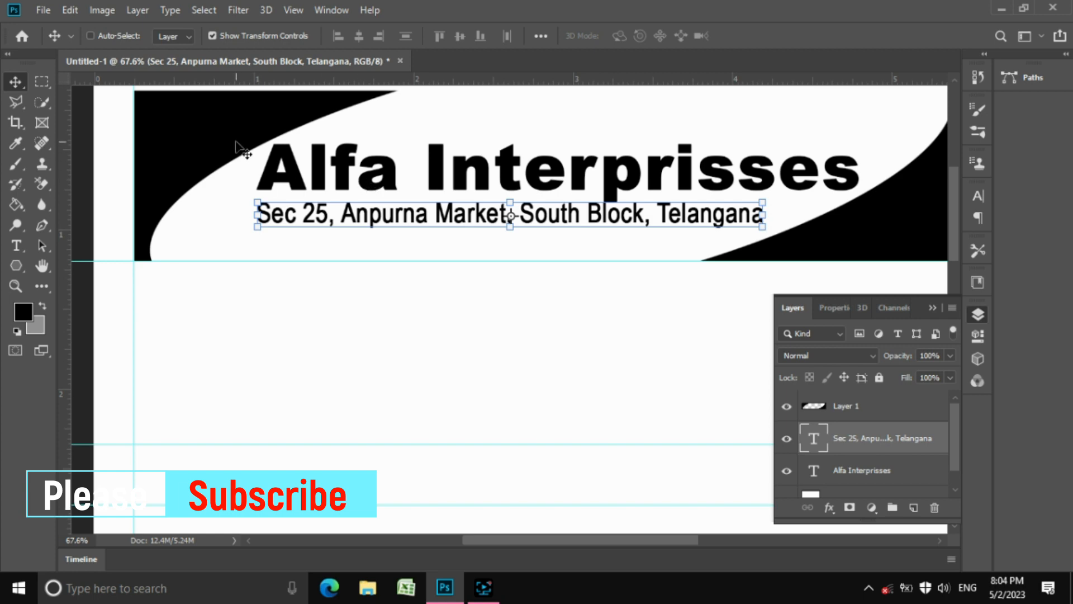
left_click(219, 148, "ctrl")
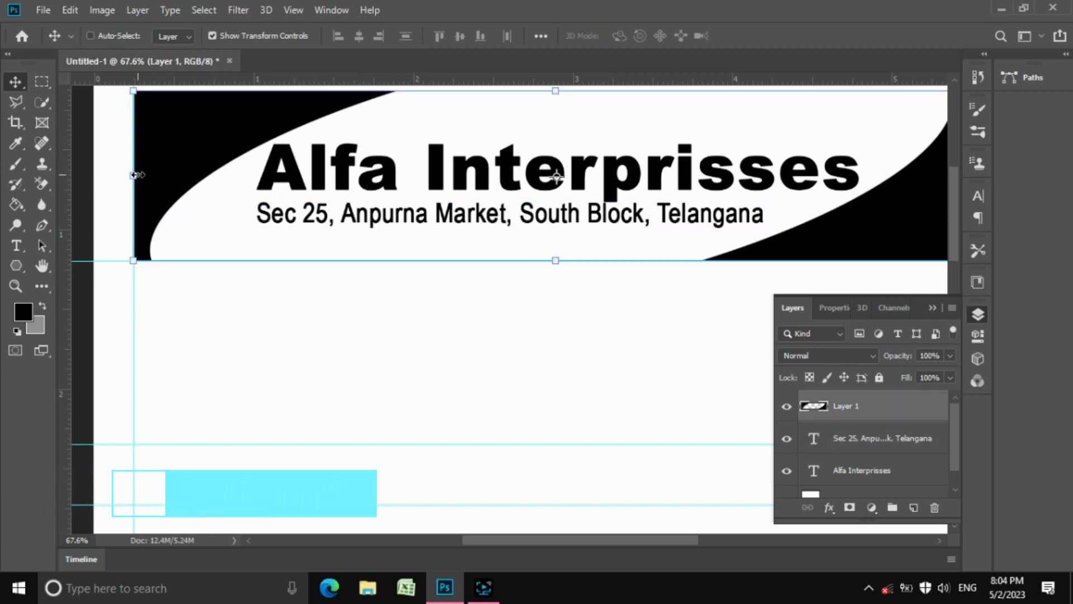
left_click_drag(134, 175, 108, 175)
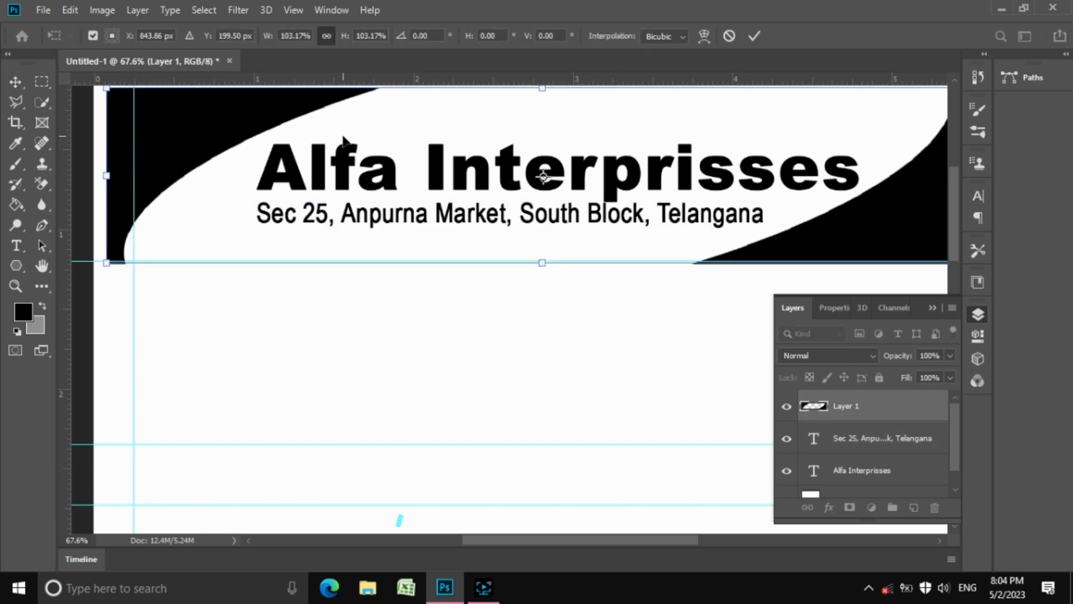
scroll(345, 144, "down", 2)
left_click_drag(736, 161, 762, 165)
left_click_drag(196, 160, 188, 161)
left_click_drag(482, 99, 480, 94)
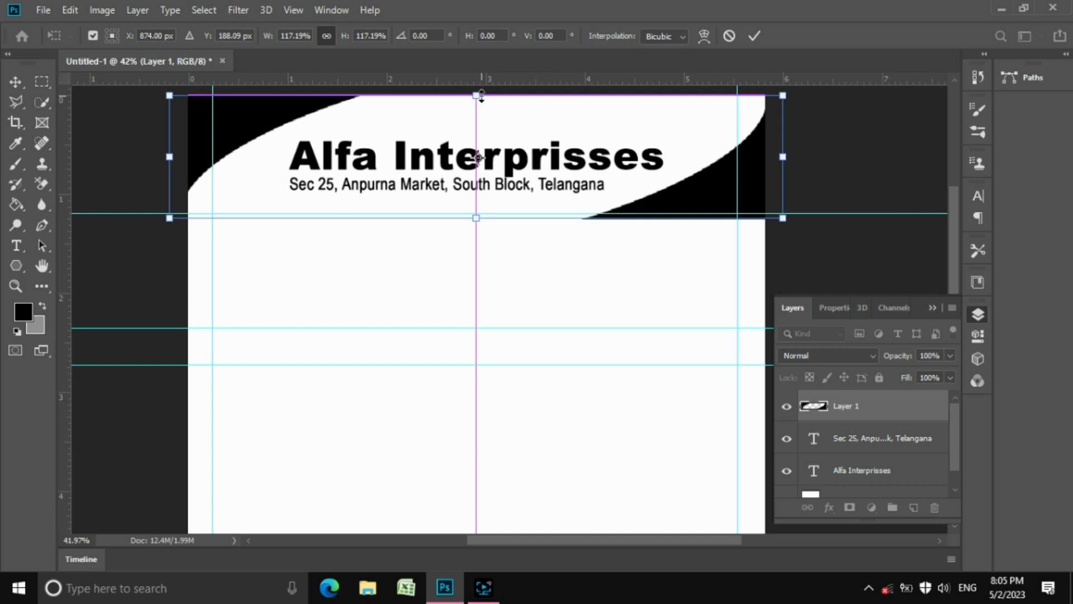
key("Return")
left_click(632, 228)
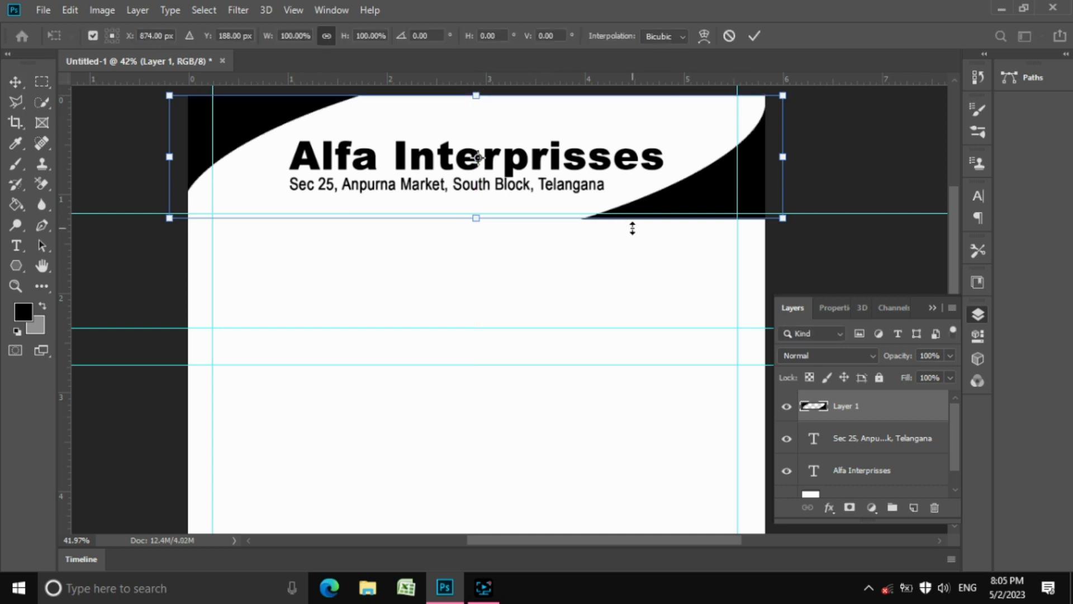
left_click(754, 36)
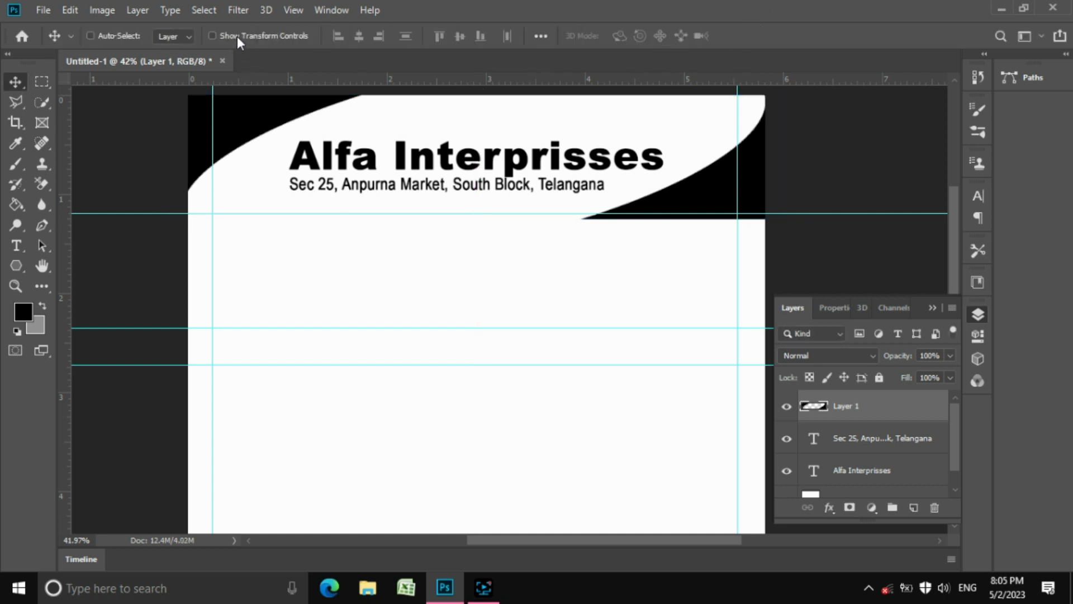
Duplicate the address text layer and move the copy below the header
right_click(376, 190)
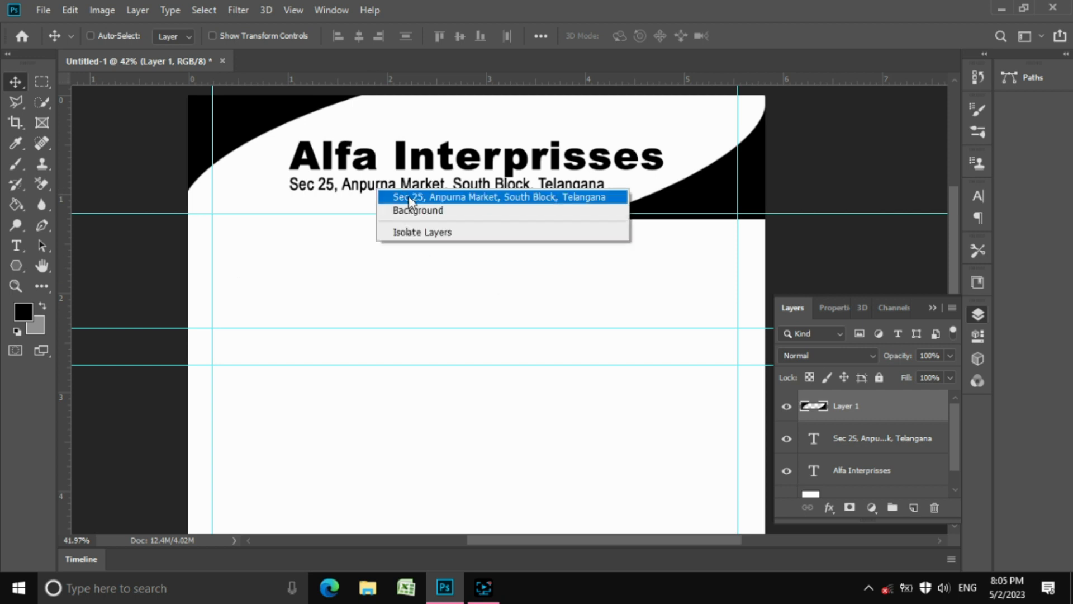
left_click(412, 196)
mouse_move(135, 9)
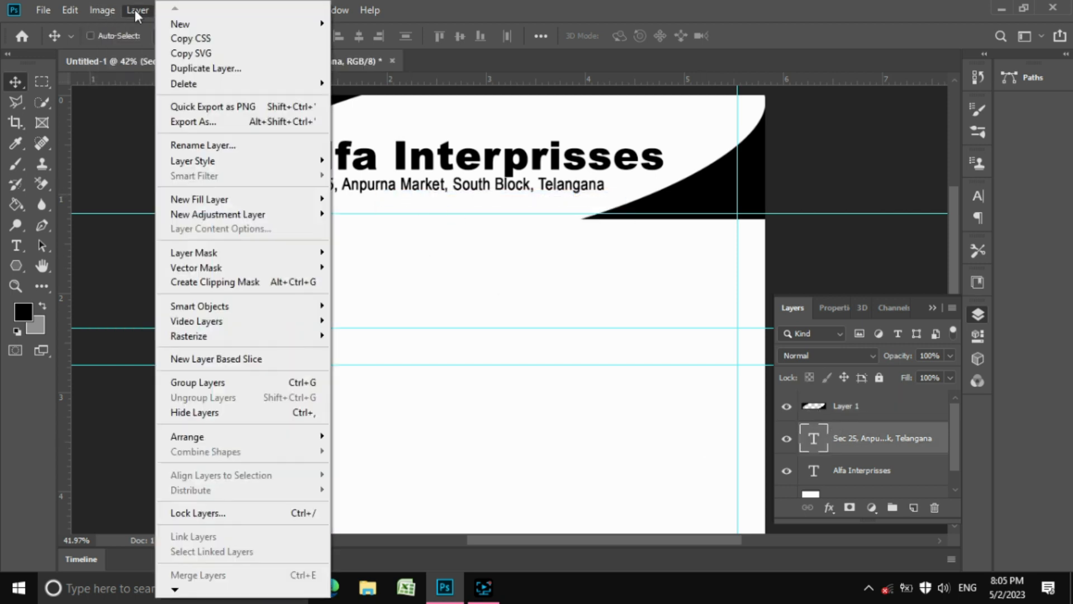
left_click(230, 68)
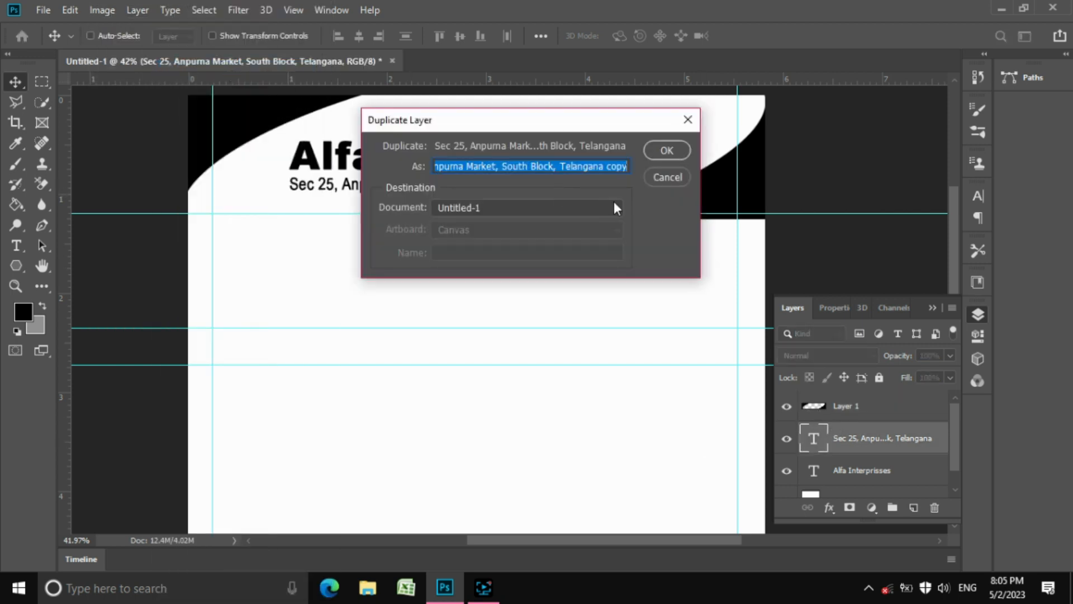
left_click(660, 149)
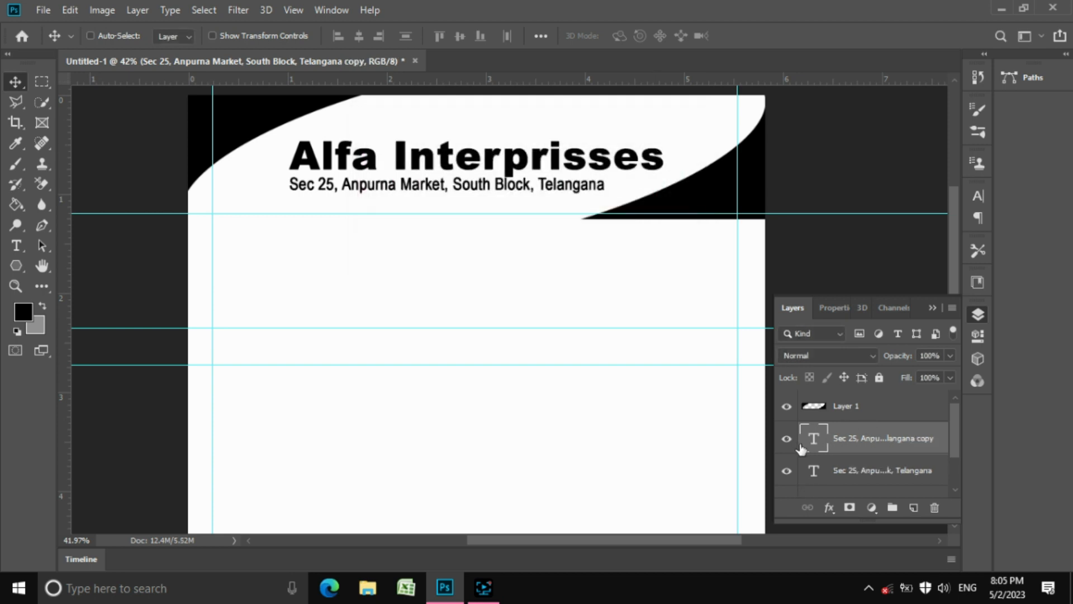
left_click_drag(447, 195, 365, 241)
Replace the copy's text, left-align it and line it up with the left guide
key("t")
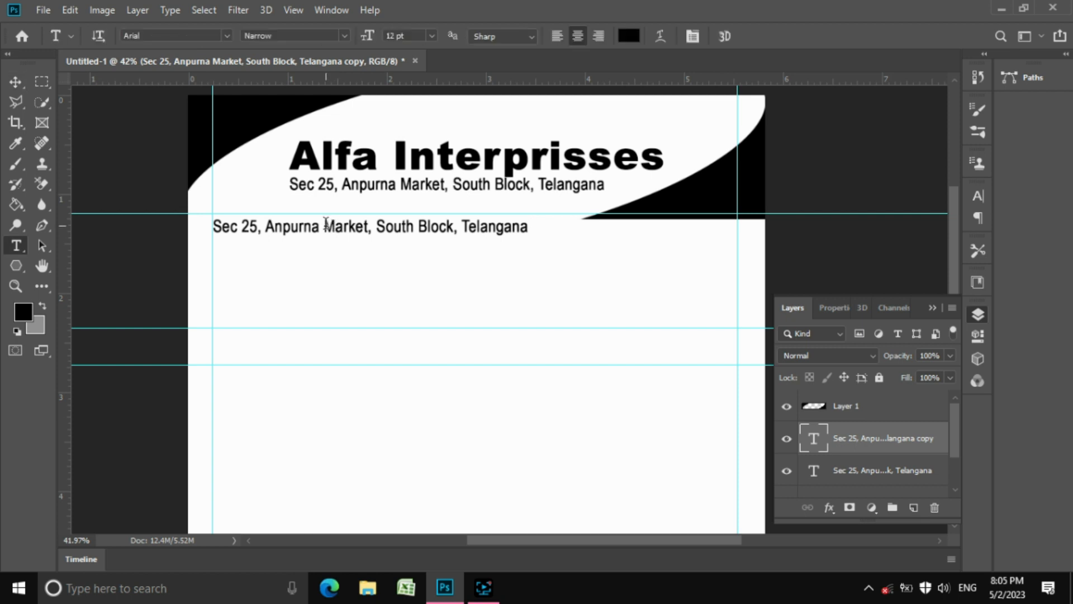
left_click(327, 225)
key("ctrl+a")
type("Customou")
key("ctrl+a")
left_click(557, 35)
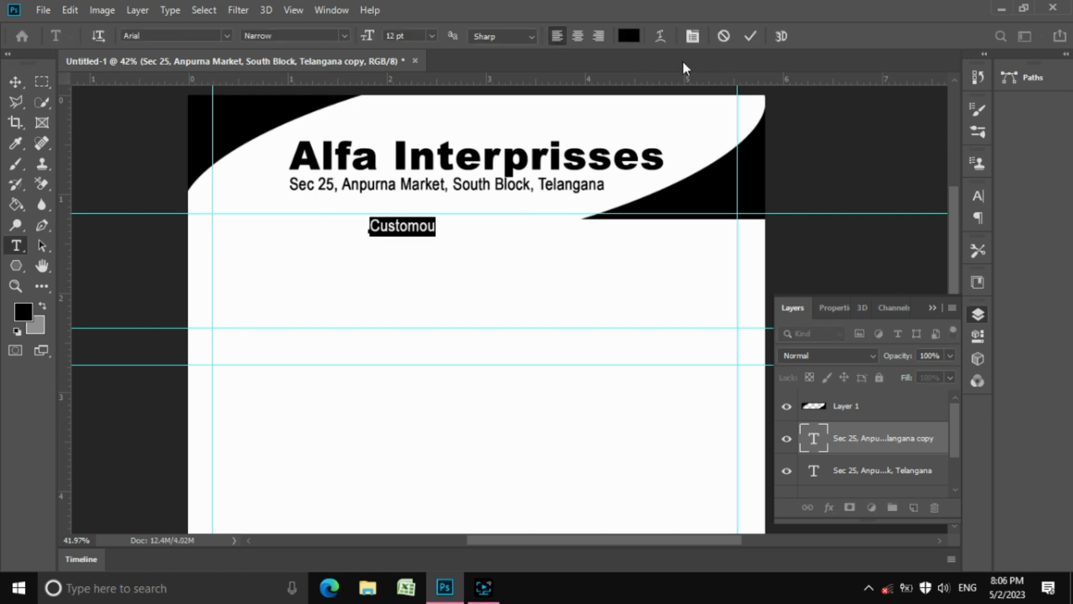
left_click(750, 36)
left_click(16, 82)
left_click_drag(455, 232, 306, 230)
Retype the copy as Sr. No., a dotted Date line, Buyer's Name and a dotted Address line
key("t")
left_click(255, 227)
key("ctrl+a")
type("B")
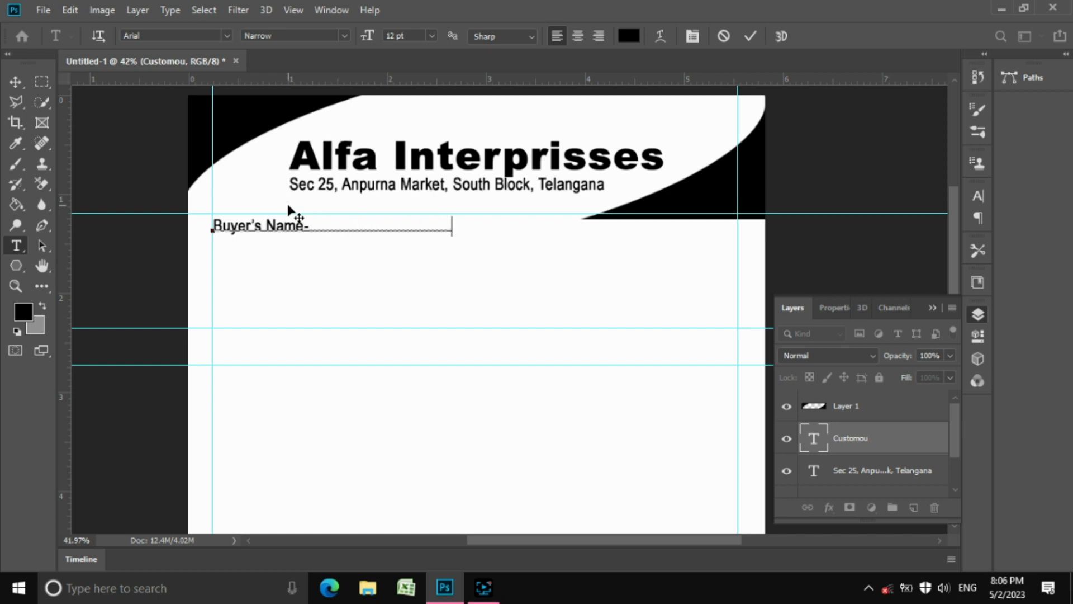
type("uyer's Name-")
key("Return")
type("Add")
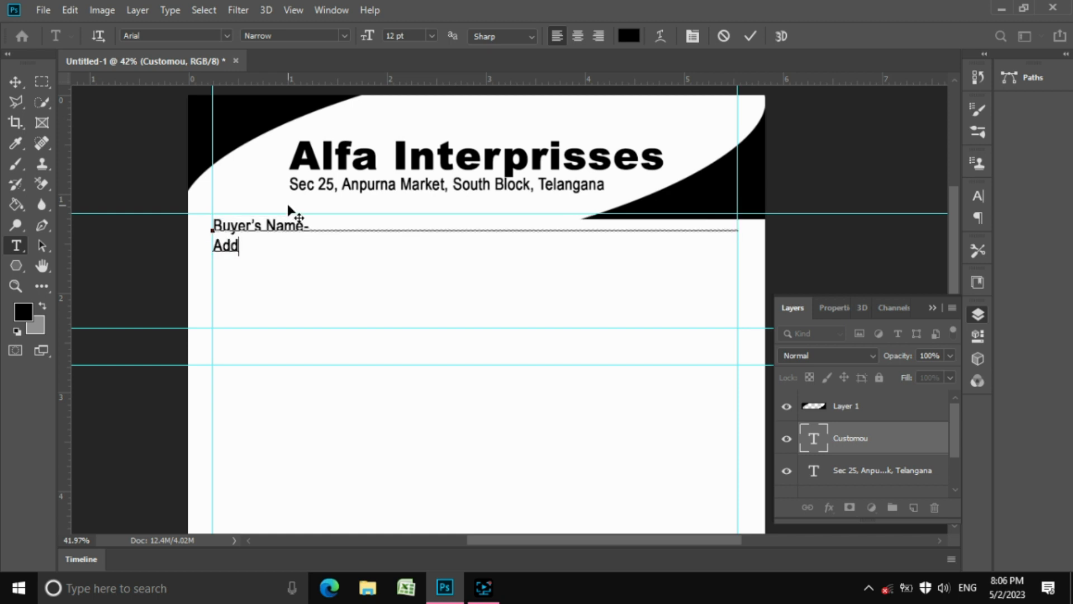
type("ress:-.......................................................................................................")
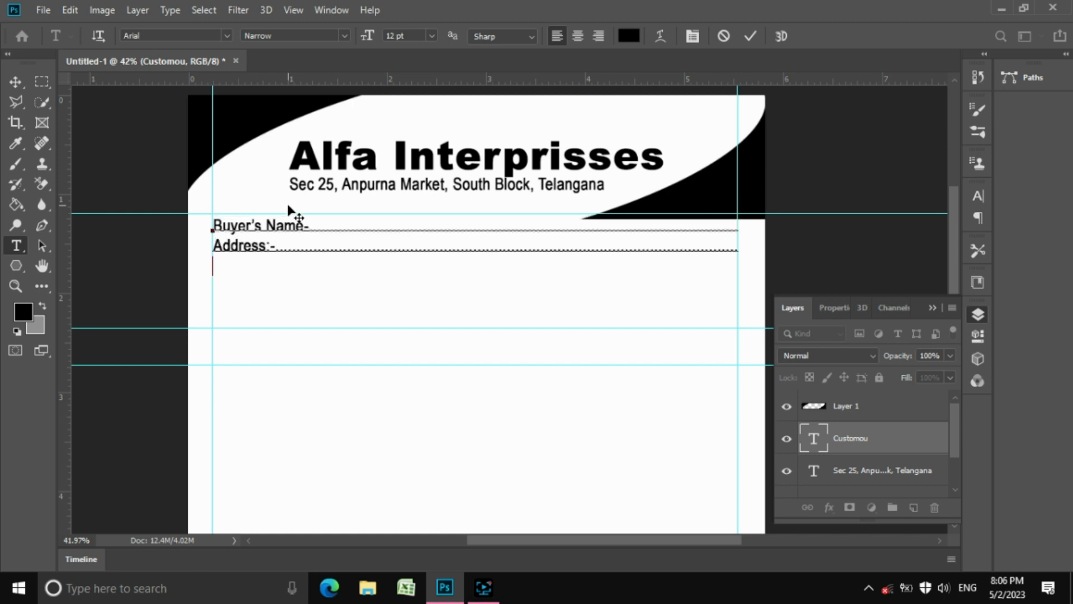
key("Up")
key("Up")
key("Return")
key("Up")
type("Sr.")
key("shift+Home")
key("Return")
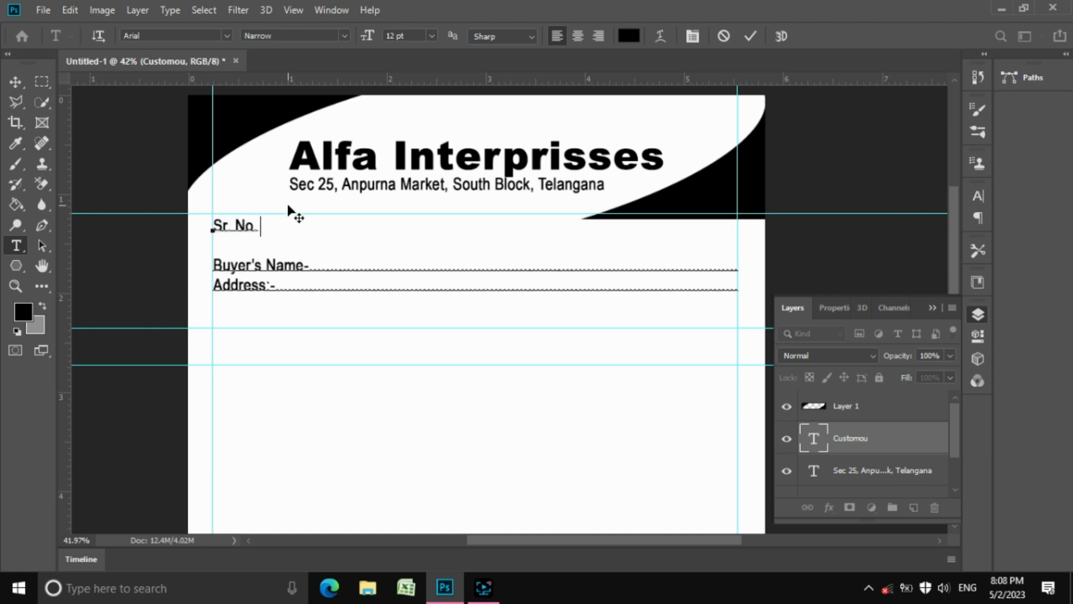
type("__________Date:____________")
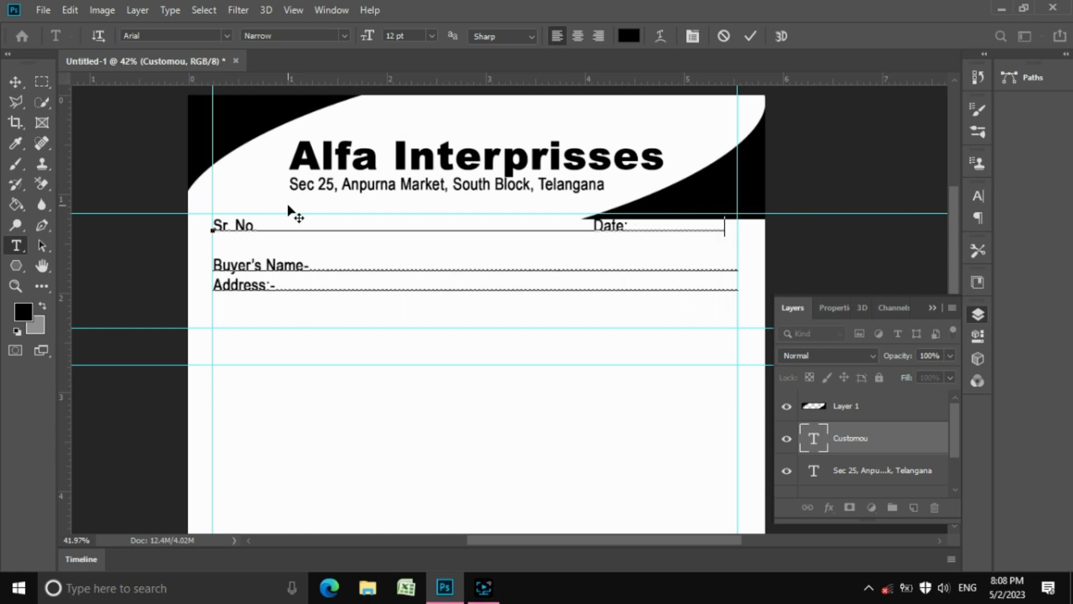
left_click(750, 37)
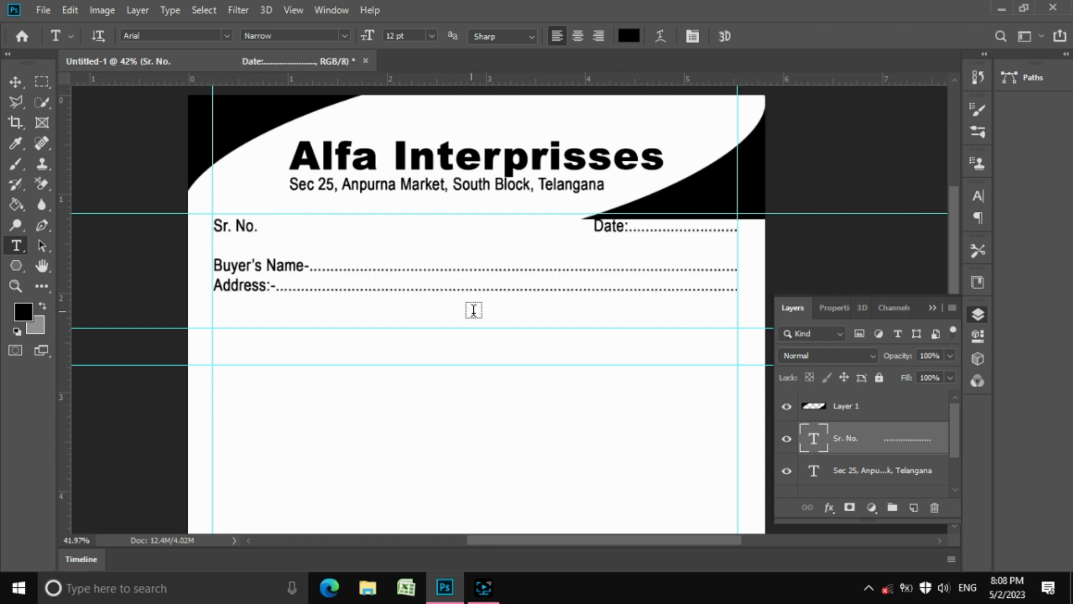
Drag the two lower guides up to sit just beneath the Address line
left_click(25, 83)
left_click_drag(354, 327, 350, 307)
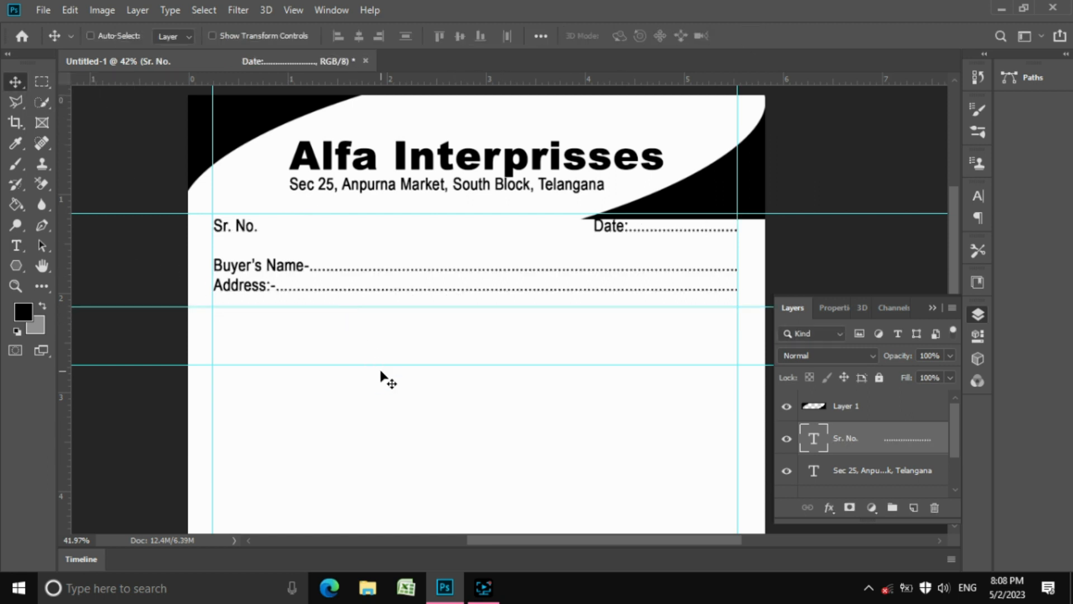
left_click_drag(391, 366, 385, 334)
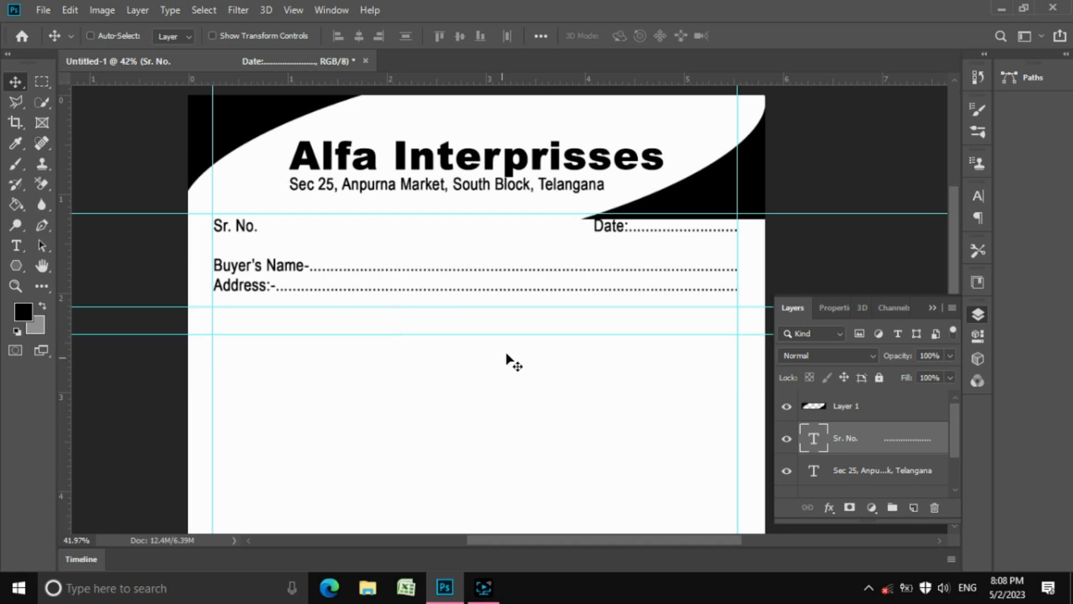
key("z")
left_click_drag(522, 317, 439, 222)
scroll(496, 298, "down", 5)
scroll(496, 298, "down", 1)
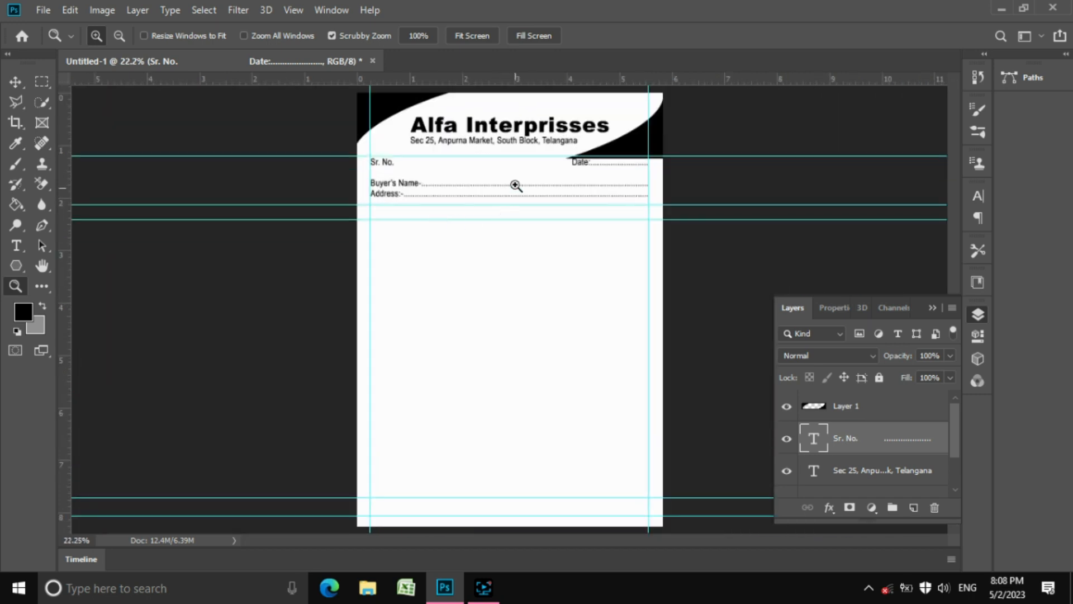
left_click_drag(499, 104, 513, 267)
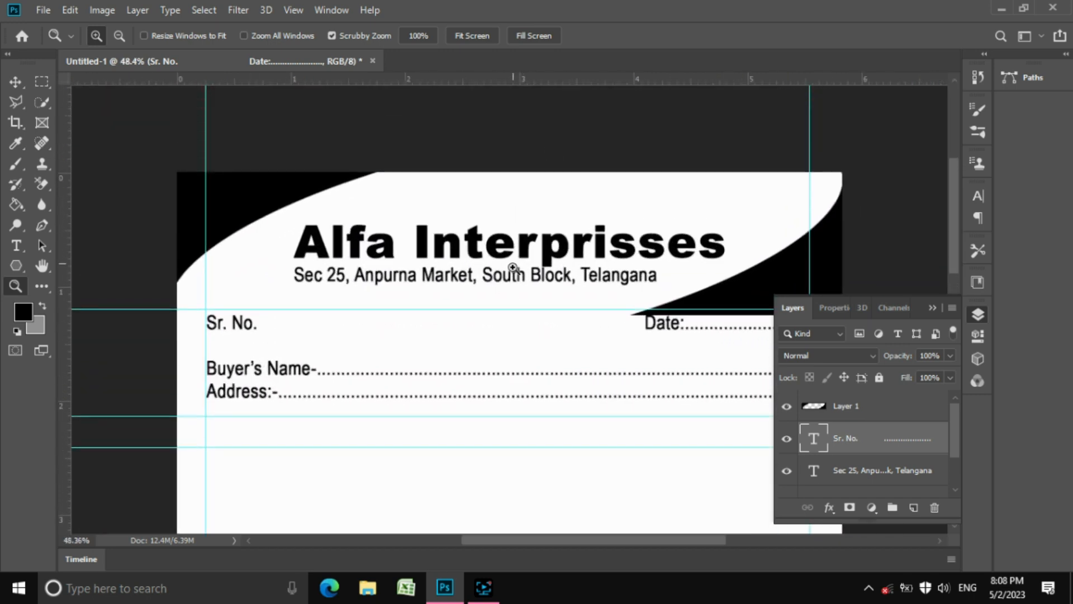
Reselect the Sr. No. form text layer from the layers under the pointer
left_click(15, 82)
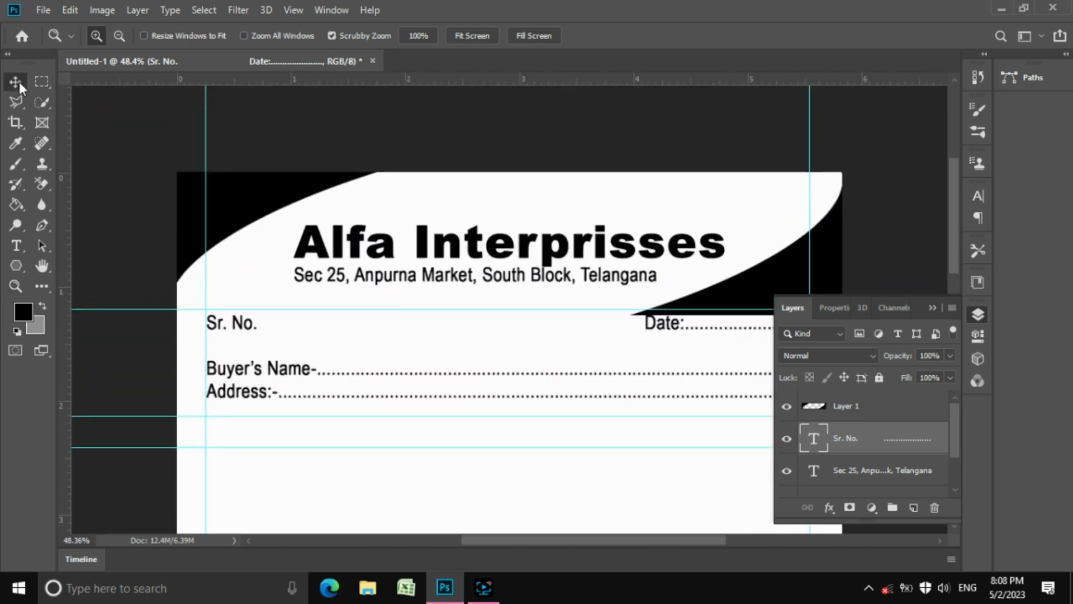
right_click(396, 276)
left_click(405, 281)
left_click(850, 440)
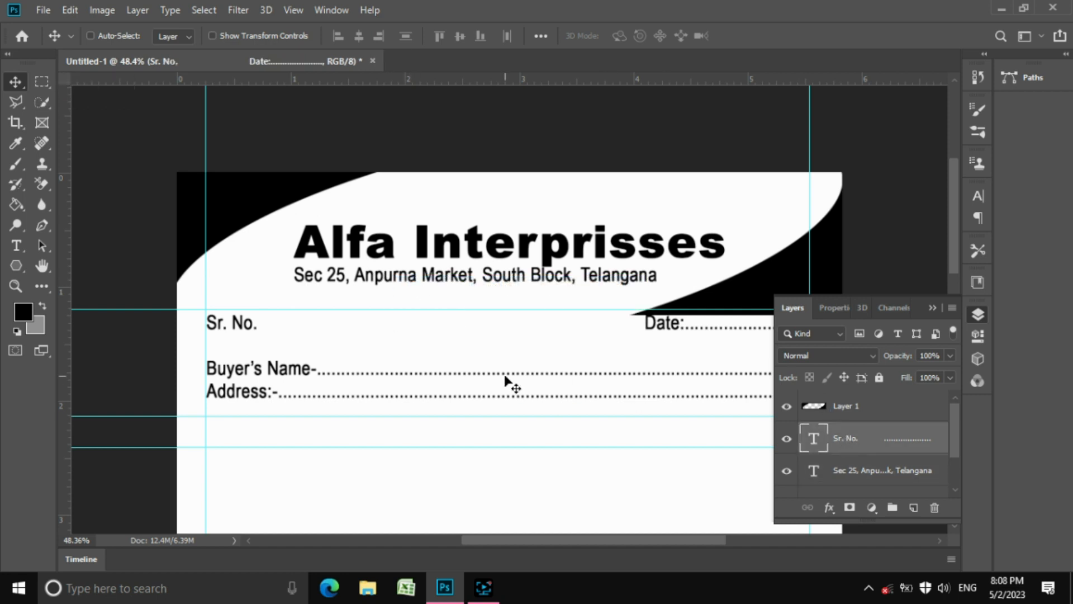
left_click(140, 15)
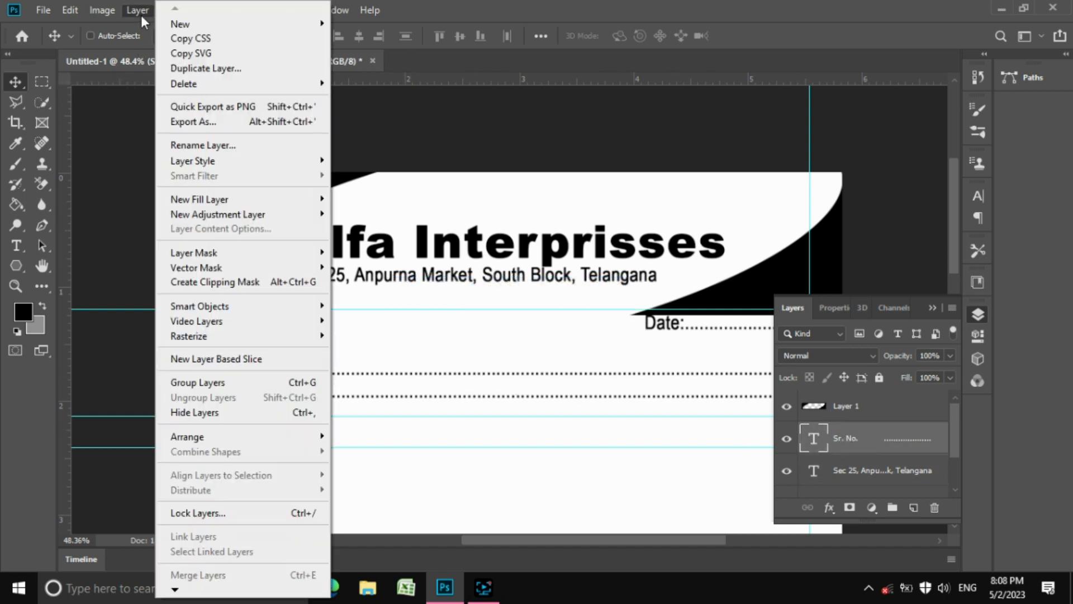
Duplicate the Sr. No. form layer and retype the copy as a placeholder GST No. line
left_click(254, 73)
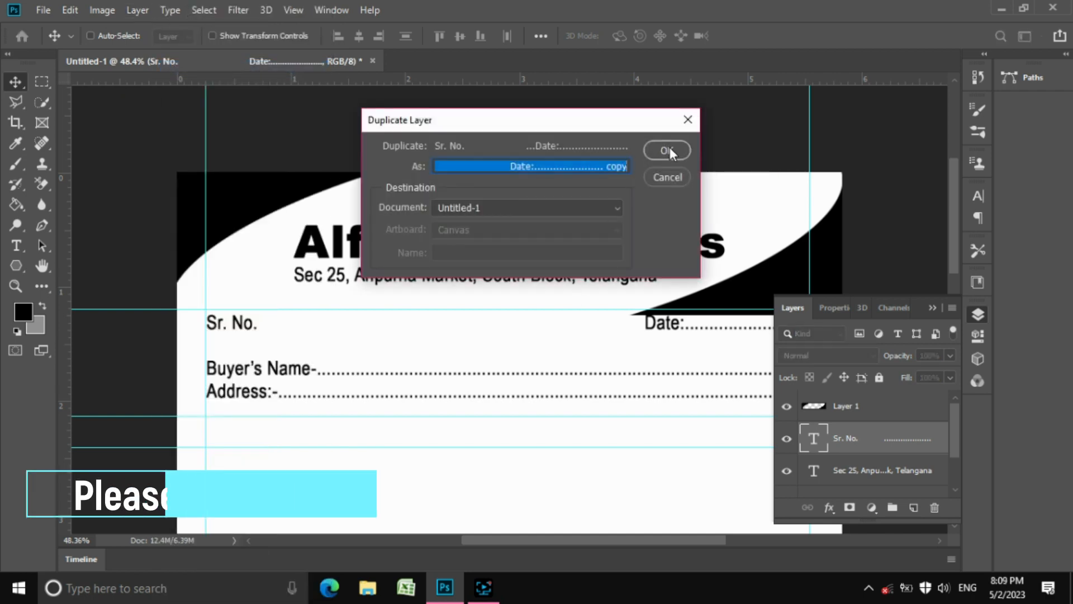
left_click(670, 146)
left_click_drag(527, 412, 451, 502)
key("t")
left_click(355, 473)
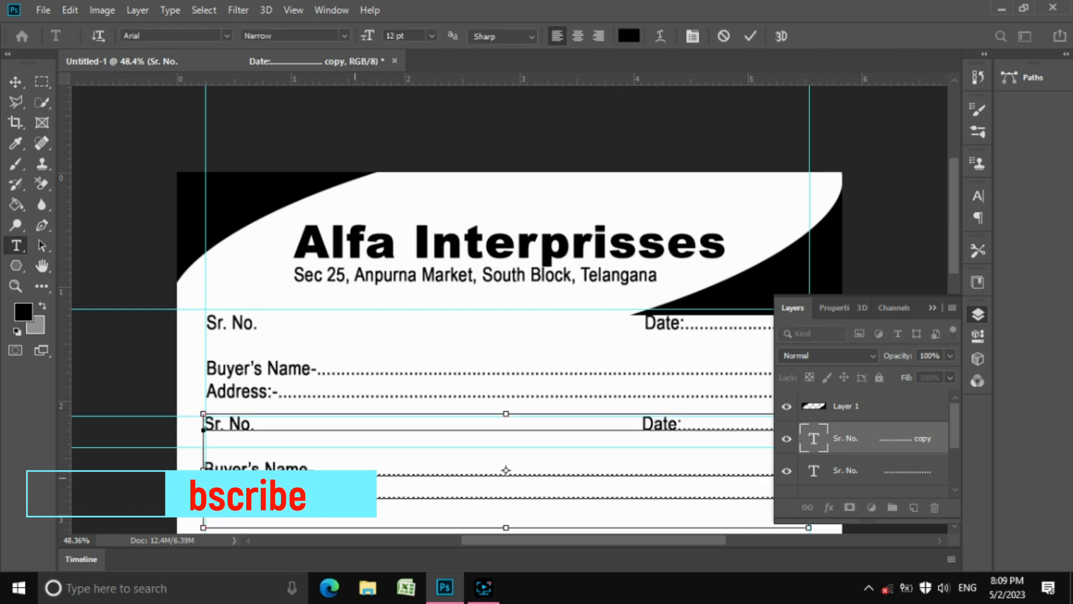
key("ctrl+a")
type("GST No.09XX")
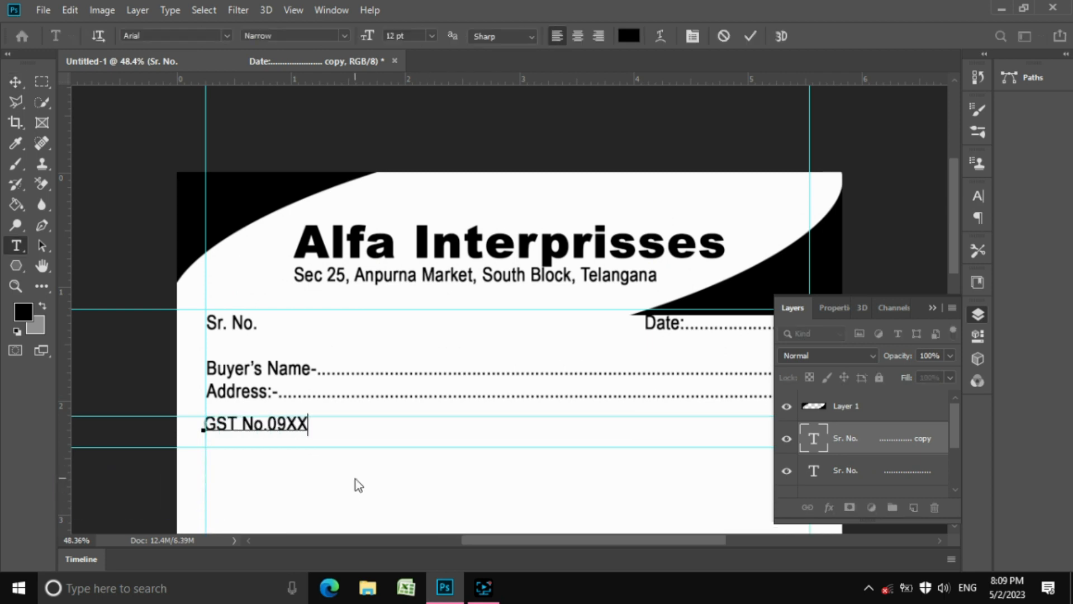
type("XXXXXXXXXXXXXXXXABC")
left_click(751, 36)
Move the GST No. line to the top right of the header
scroll(510, 307, "down", 1)
left_click(15, 82)
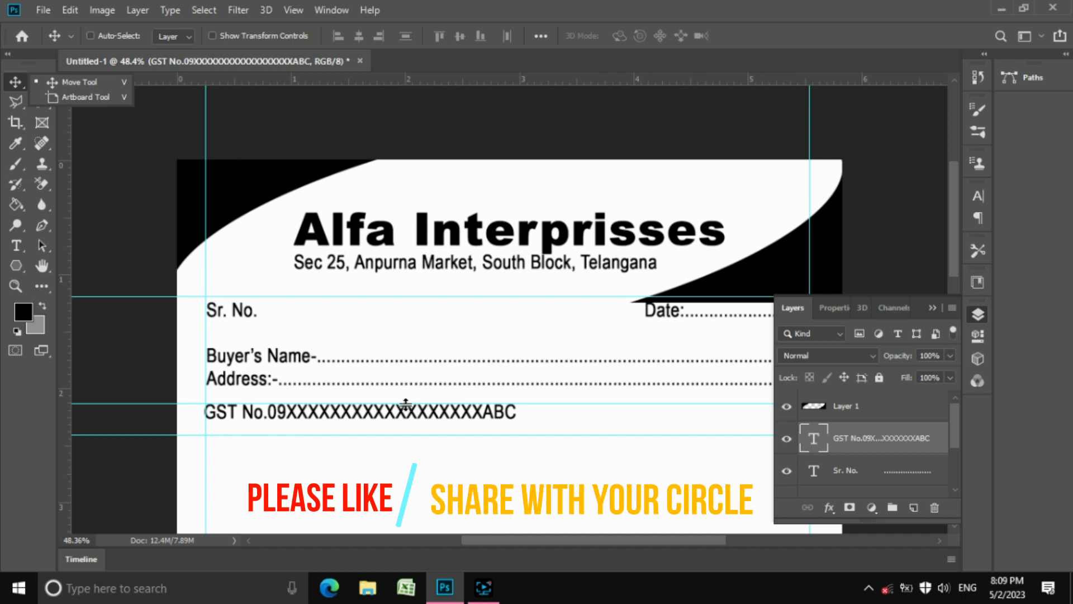
left_click_drag(405, 403, 519, 186)
left_click_drag(609, 196, 777, 175)
Raise the Alfa Interprisses heading and the address line slightly, then duplicate the address layer
right_click(671, 237)
left_click(677, 245)
left_click_drag(677, 244, 674, 221)
right_click(625, 269)
left_click(649, 270)
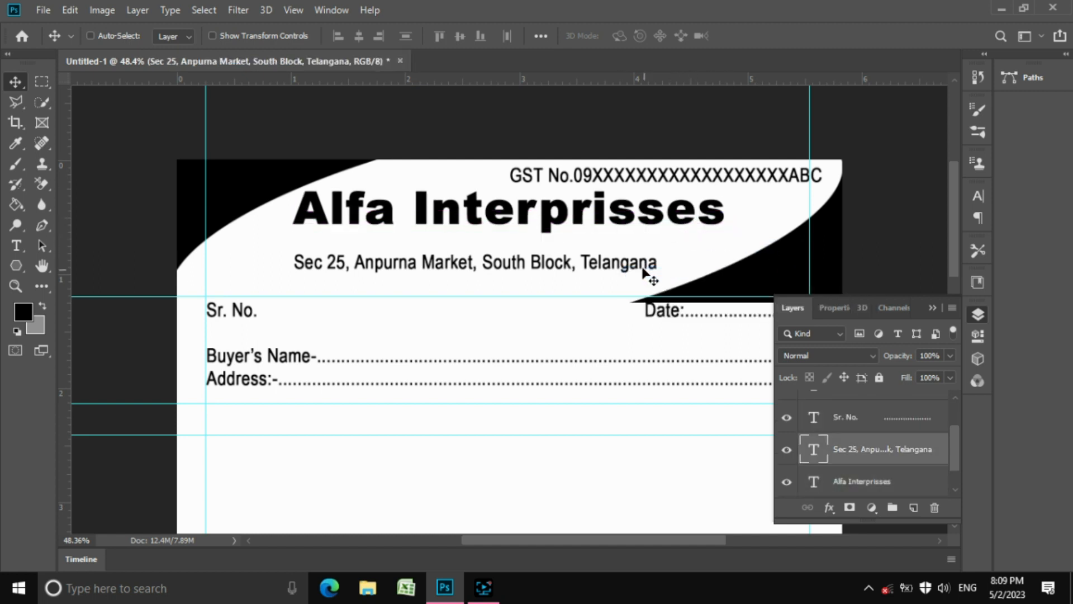
left_click_drag(646, 267, 640, 248)
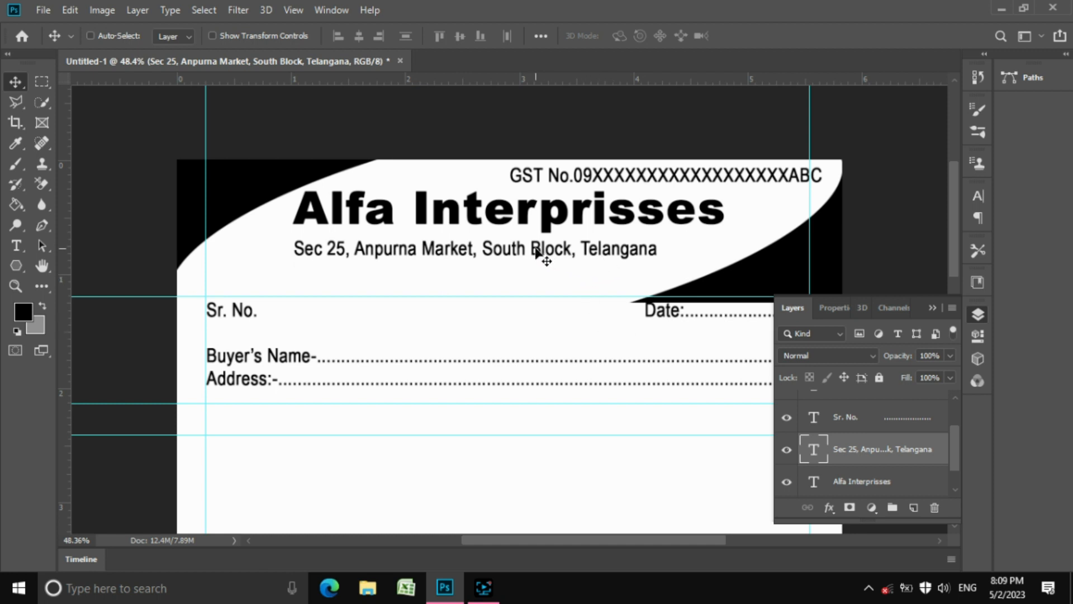
key("ctrl+j")
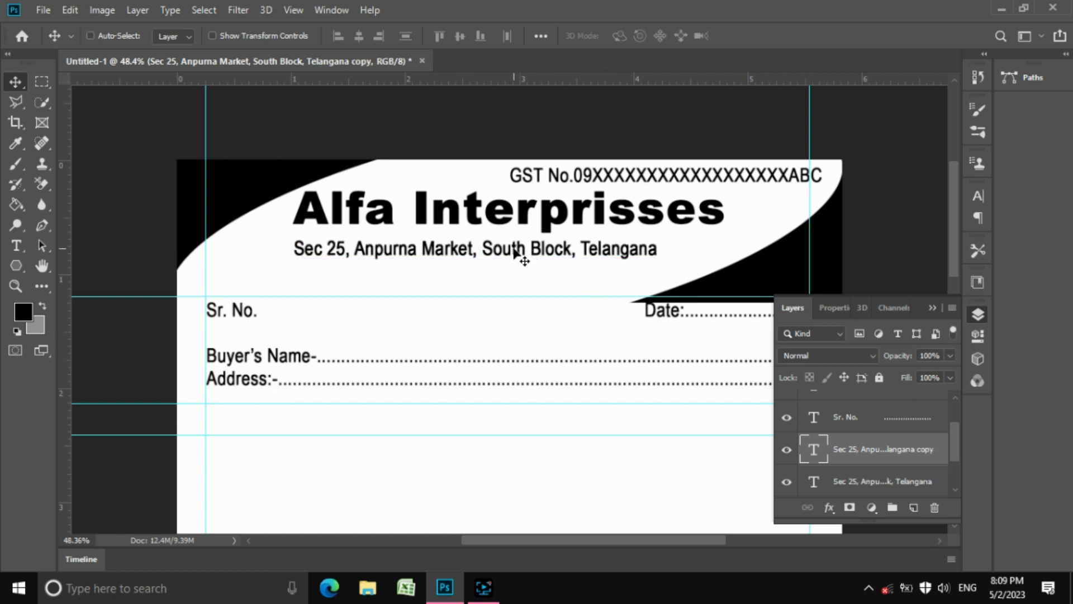
Move the address copy down a line and retype it as the Mobile line with contact numbers
left_click_drag(517, 255, 479, 281)
key("t")
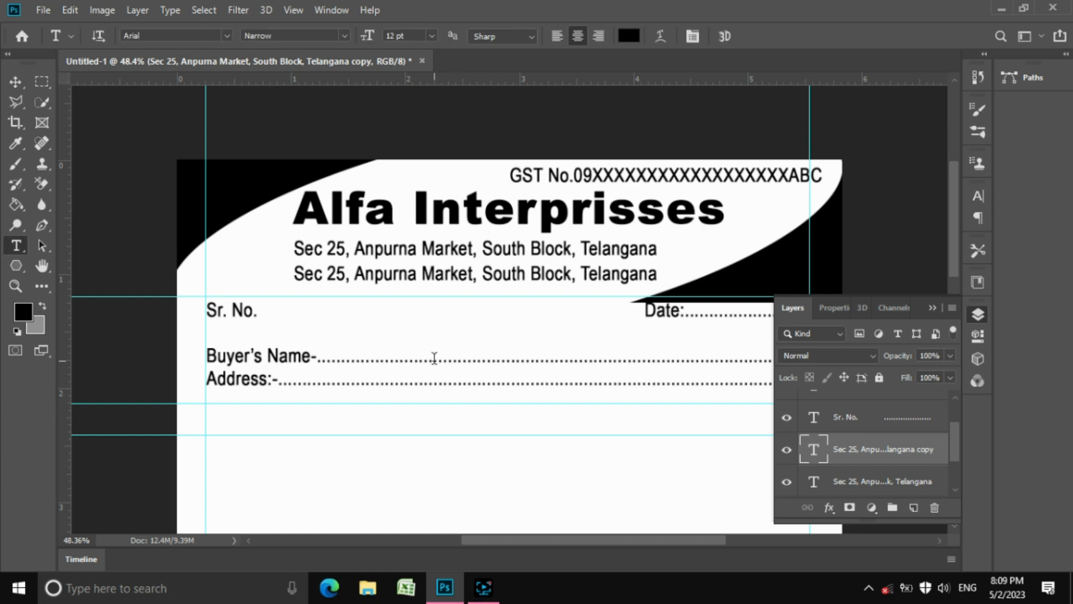
left_click(445, 279)
key("ctrl+a")
type("Mobile :")
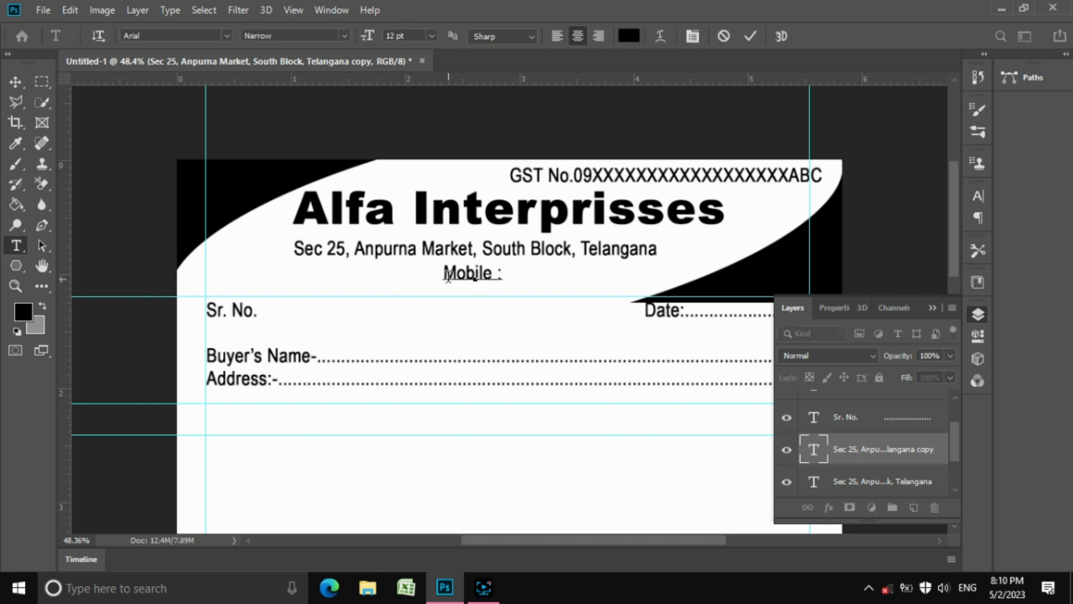
type(" +919876543210,")
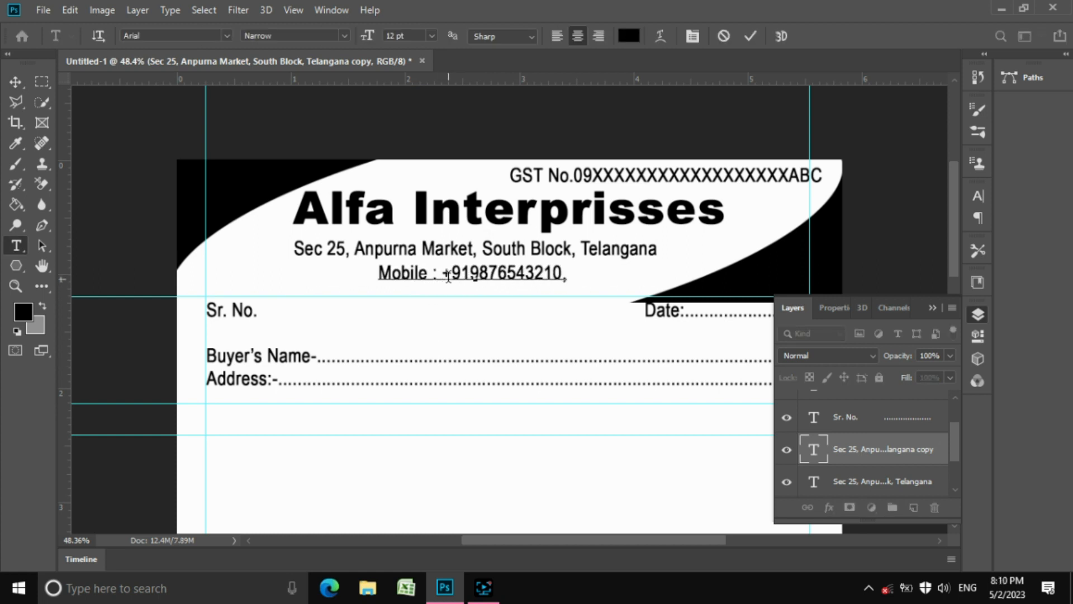
type(" 987898800XXX")
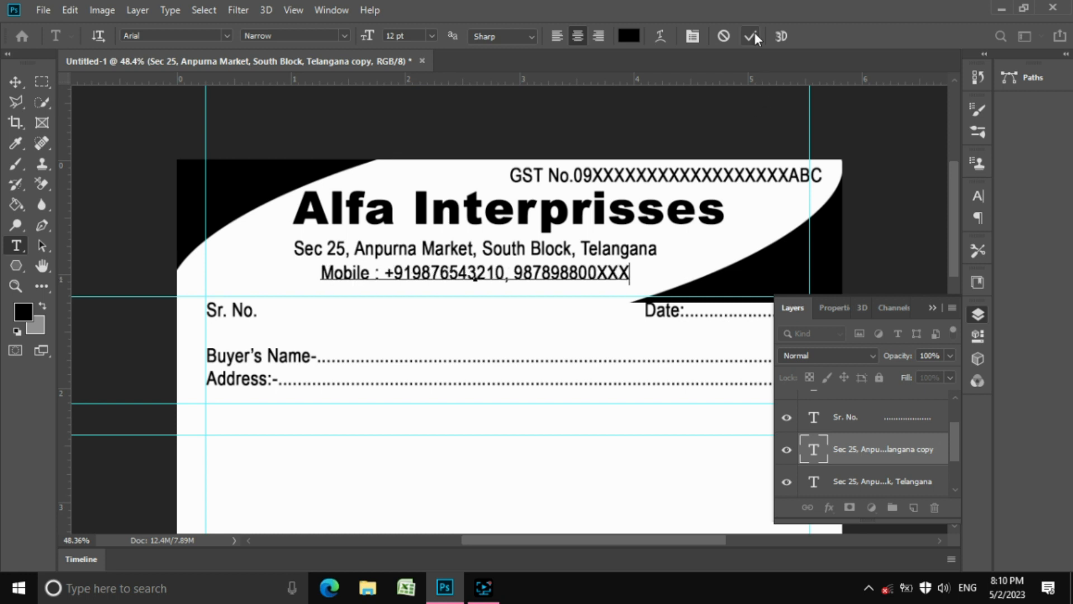
left_click(752, 37)
Paste the black curved header shape as Layer 1 and nudge it slightly upward
left_click(18, 85)
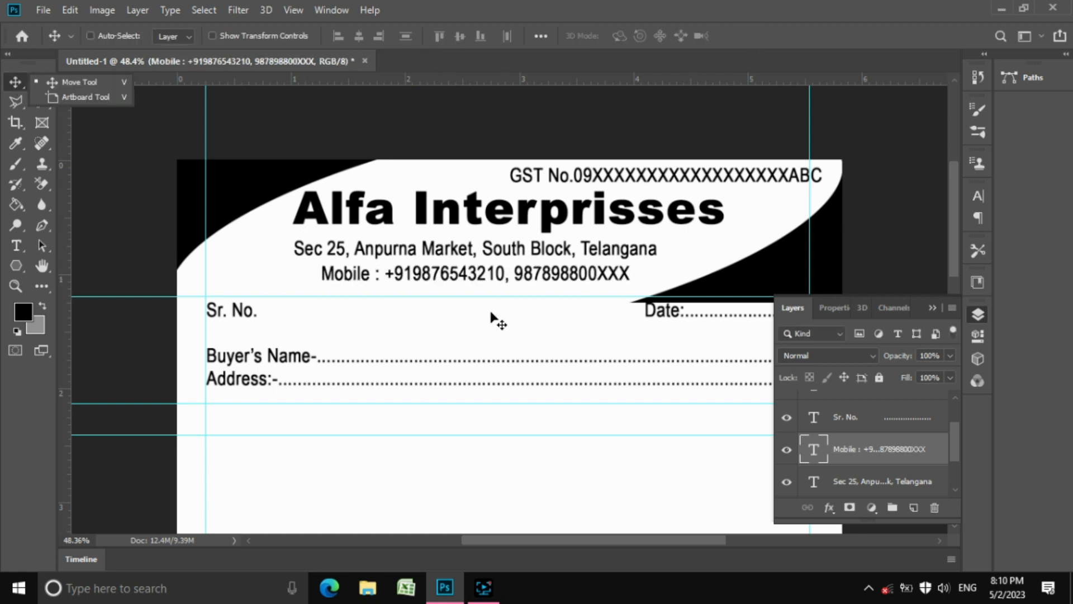
key("ctrl+space")
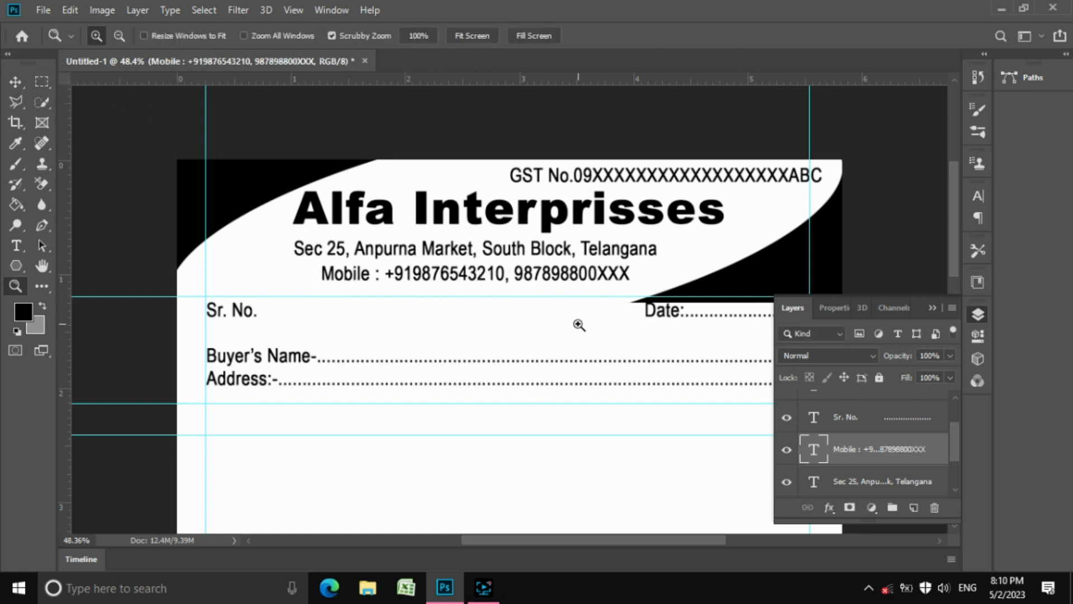
left_click_drag(576, 323, 551, 304)
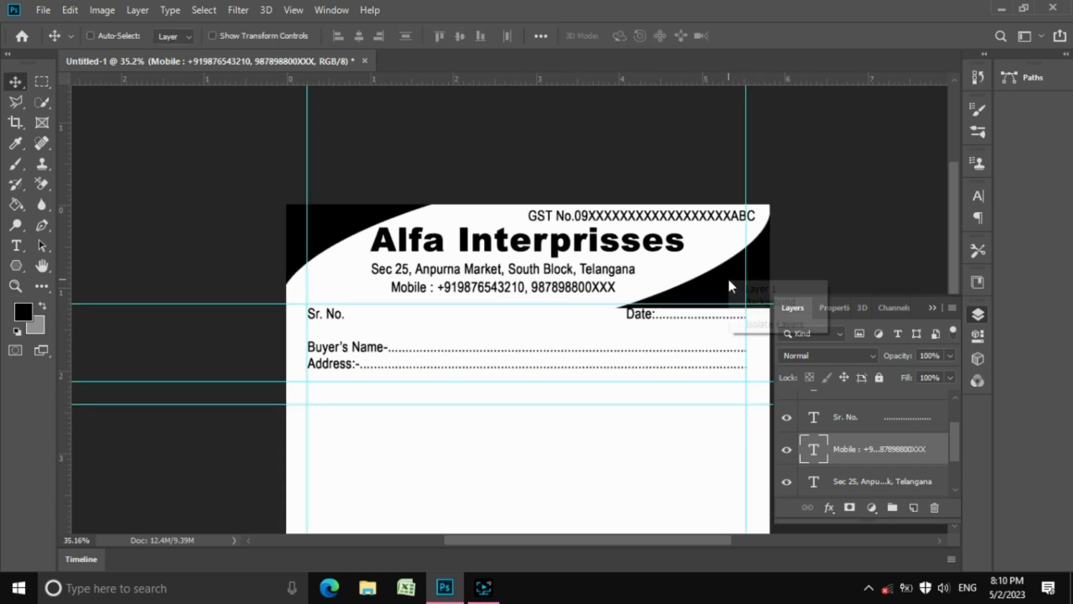
key("ctrl+v")
key("shift+Up")
key("shift+Up")
key("shift+Up")
key("shift+Up")
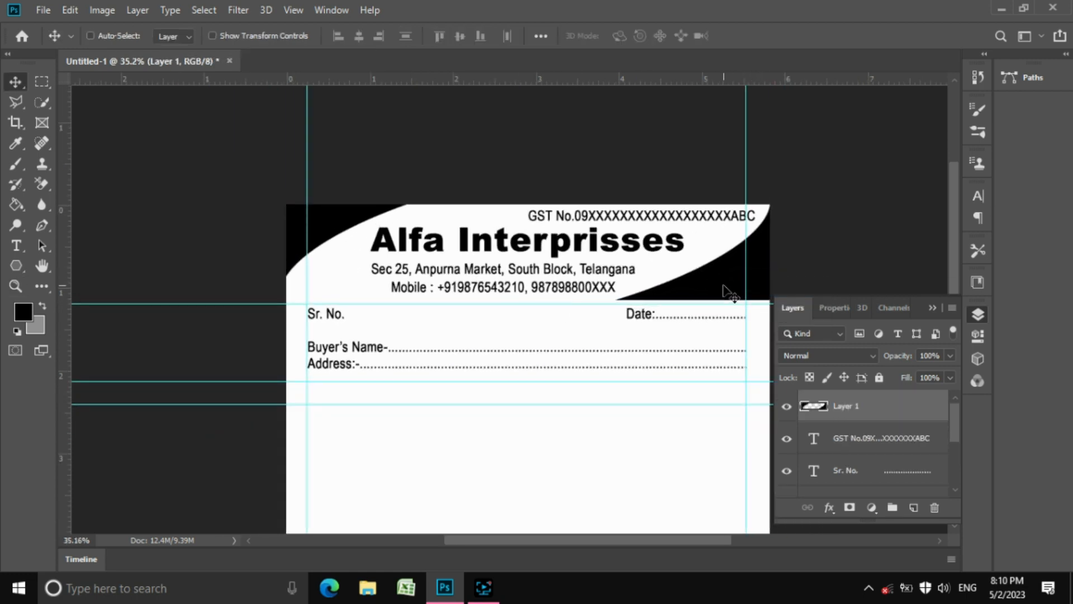
key("ctrl+space")
left_click_drag(678, 318, 654, 297)
scroll(654, 296, "down", 4)
left_click_drag(635, 258, 656, 275)
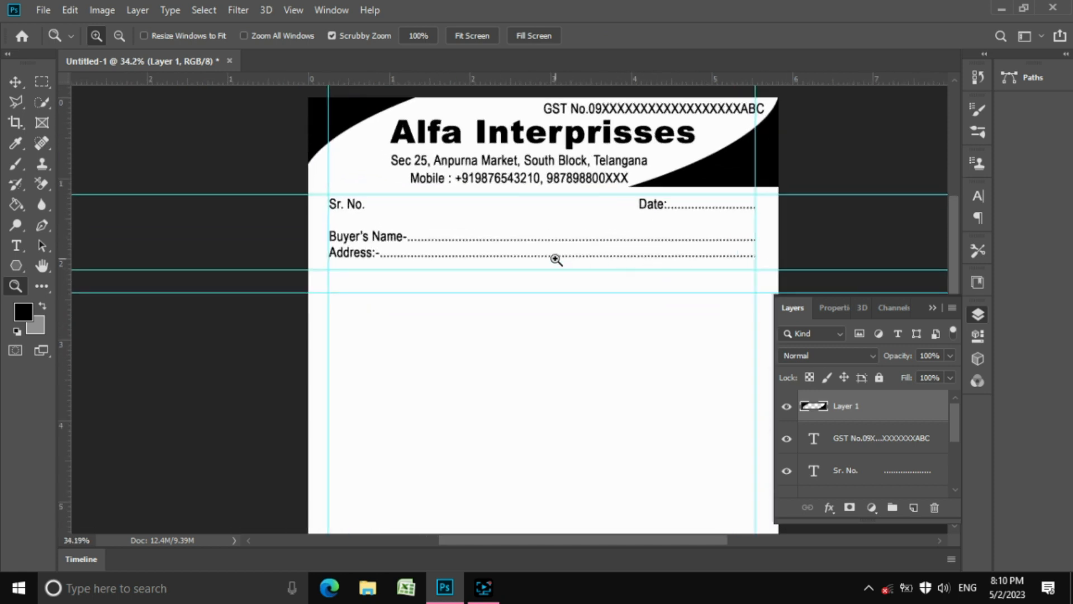
scroll(557, 260, "down", 3)
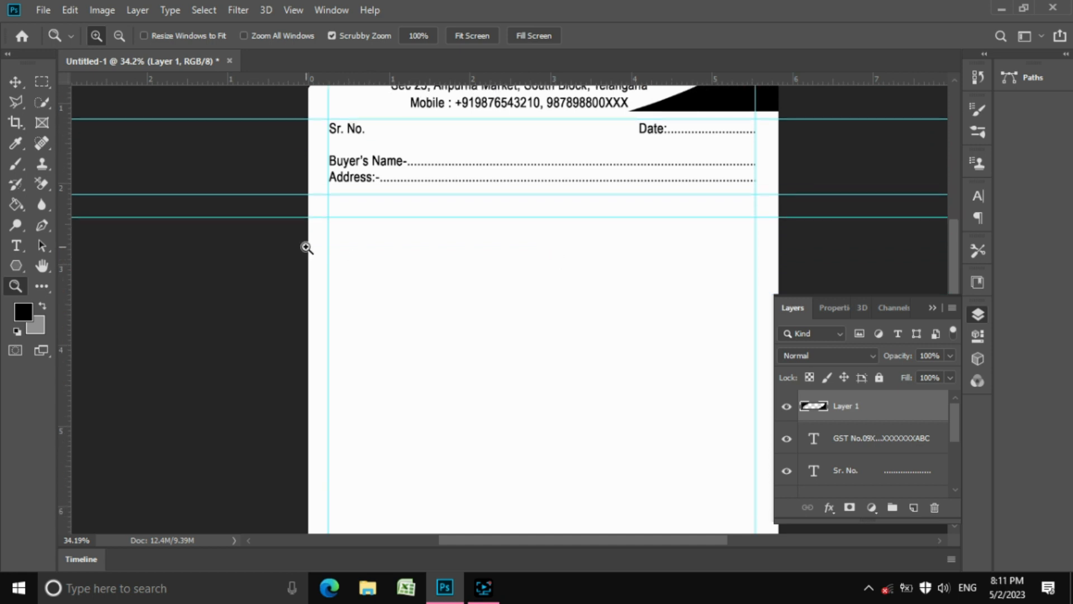
Draw a rectangular selection over the blank table area between the guides
left_click(42, 83)
left_click(96, 76)
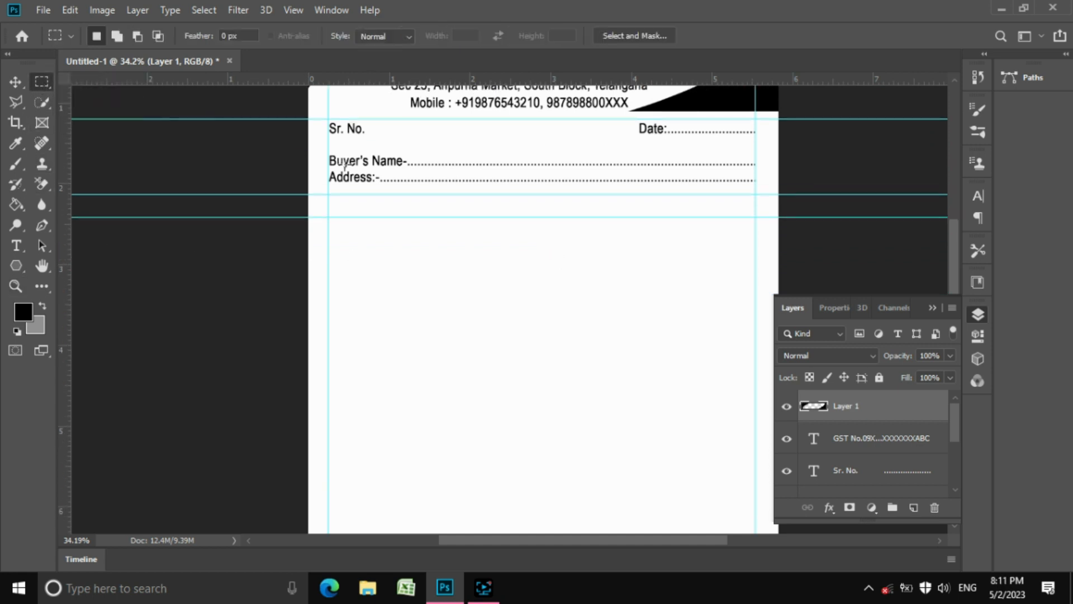
scroll(387, 220, "down", 3)
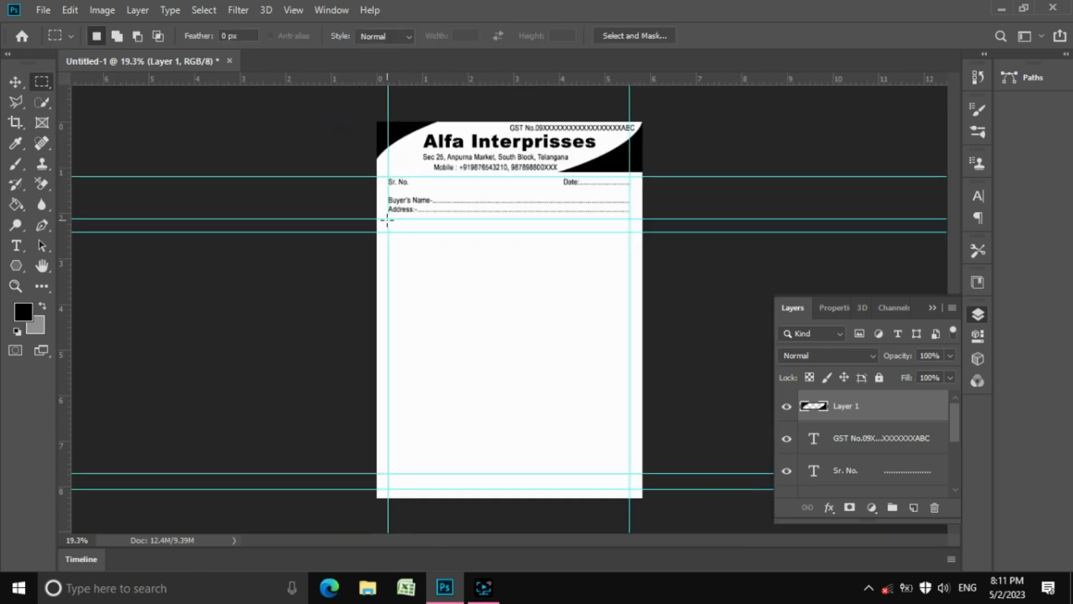
scroll(387, 219, "up", 1)
left_click_drag(373, 210, 666, 513)
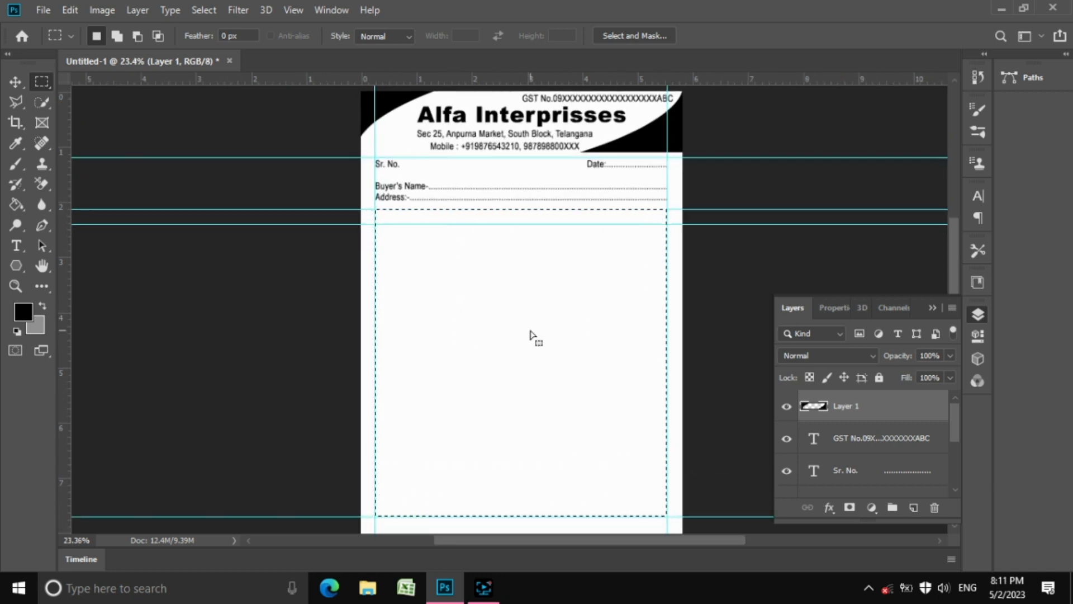
Stroke the selection with a 2 px black border and zoom in to check it
left_click(70, 10)
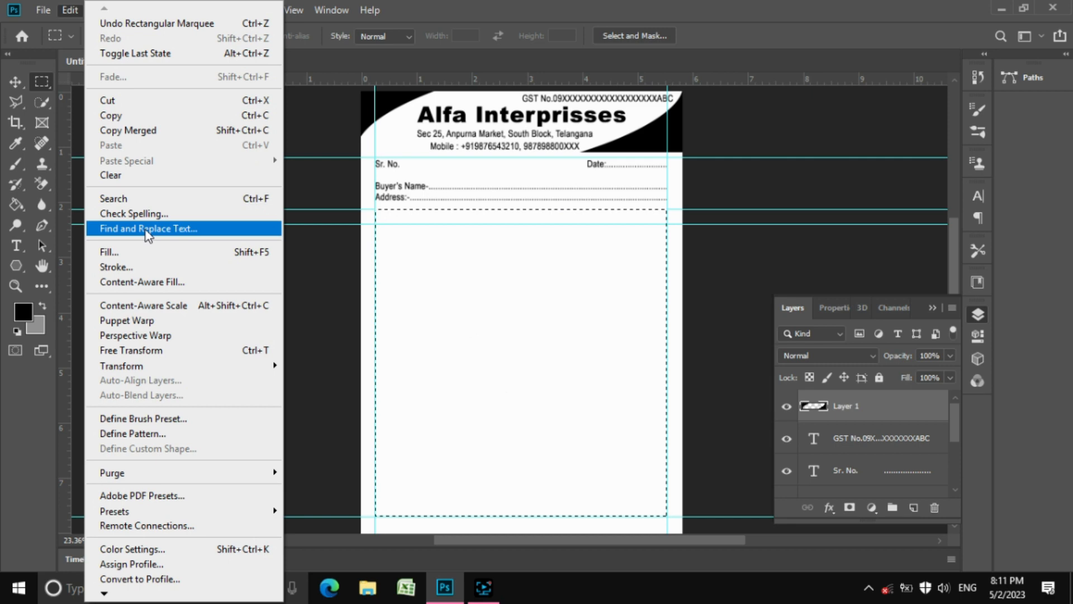
left_click(151, 266)
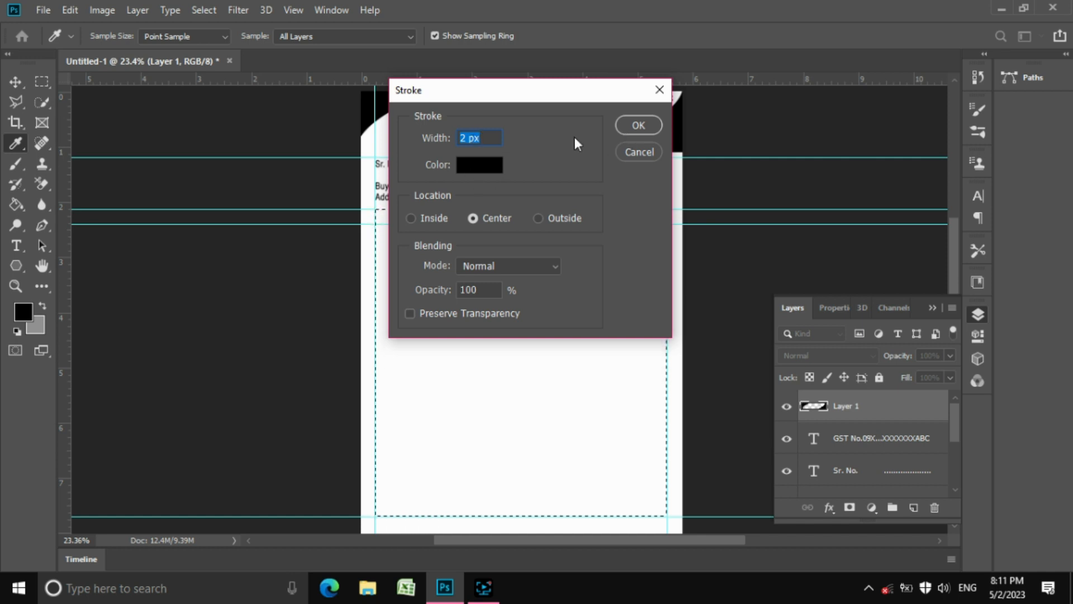
left_click(637, 125)
key("z")
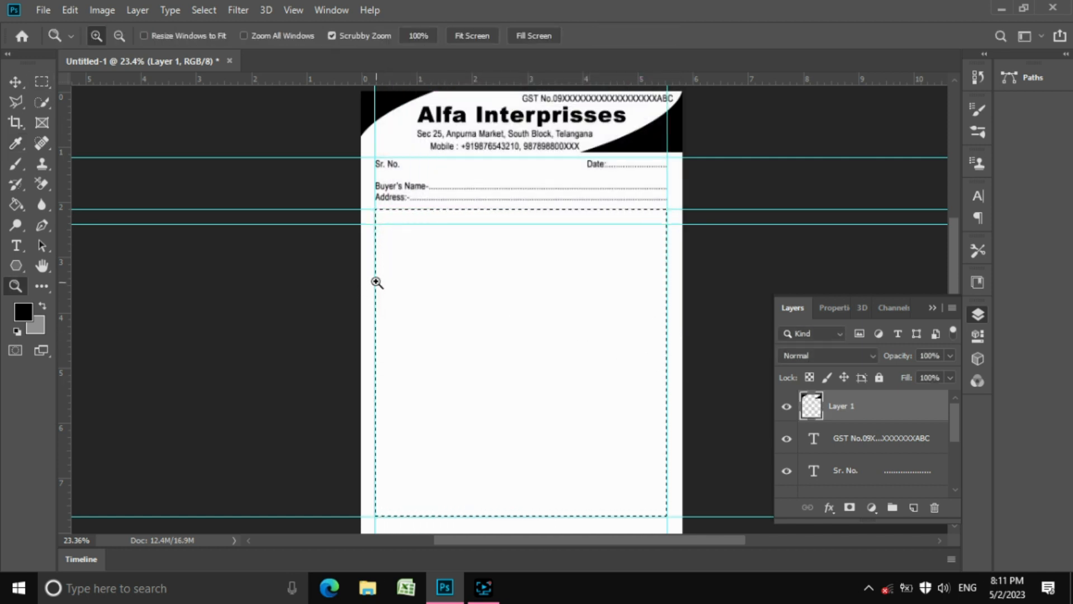
left_click_drag(376, 283, 534, 321)
mouse_move(397, 318)
left_mouse_down()
mouse_move(502, 351)
mouse_move(350, 266)
mouse_move(278, 243)
mouse_move(408, 274)
mouse_move(431, 292)
left_mouse_up()
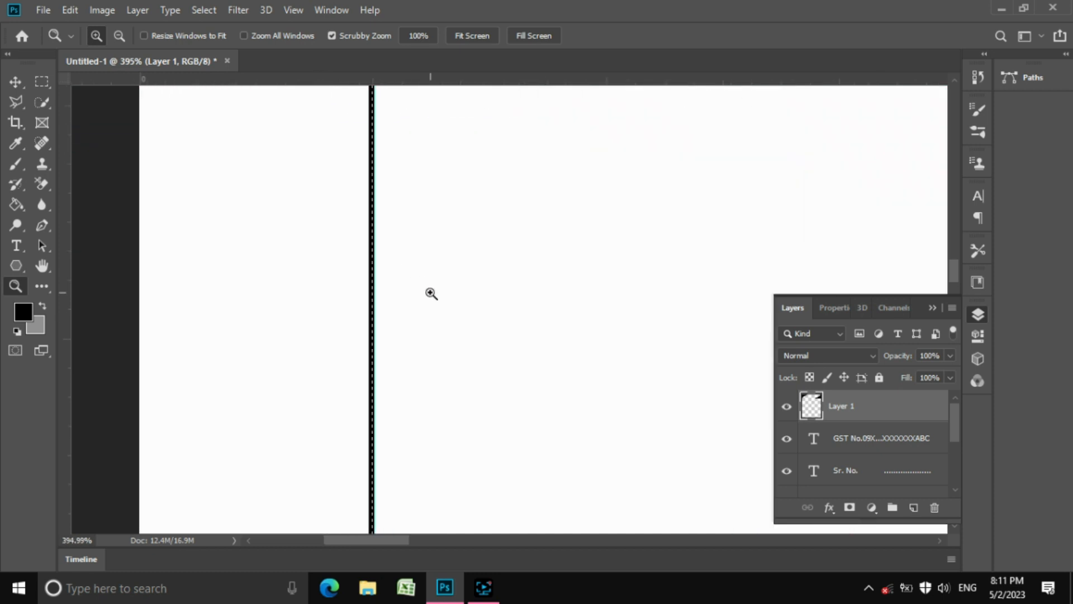
Undo the thin stroke and reapply the border at 4 px width
key("ctrl+z")
left_click(70, 10)
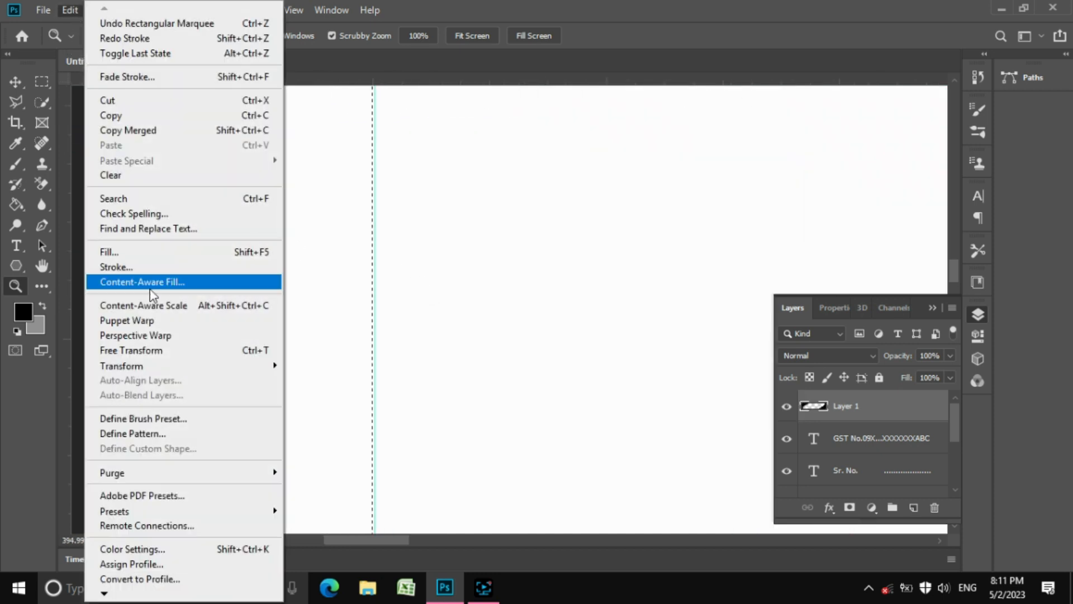
left_click(148, 267)
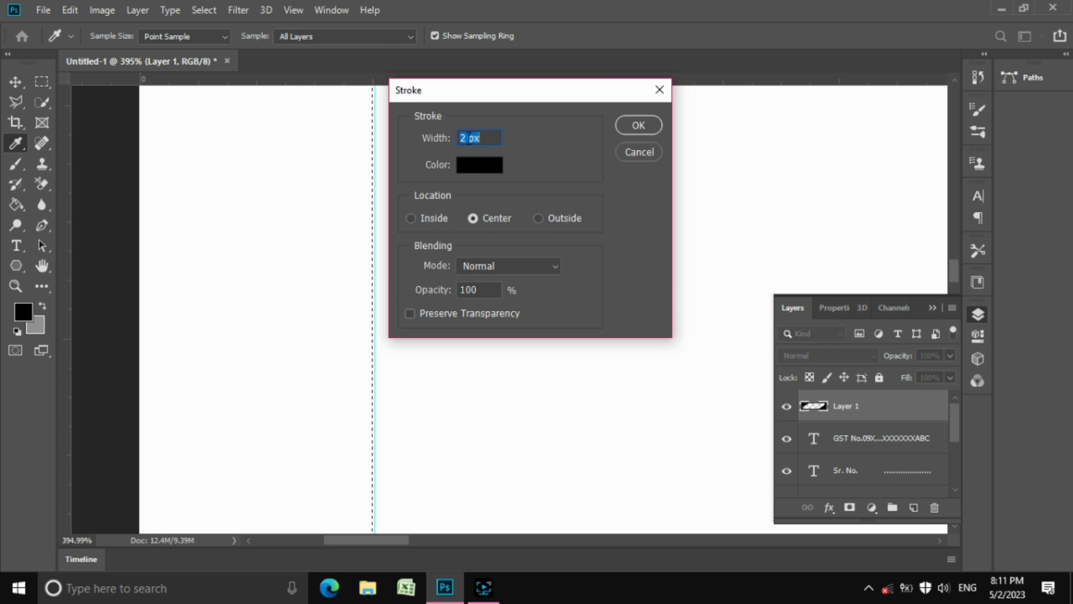
type("4")
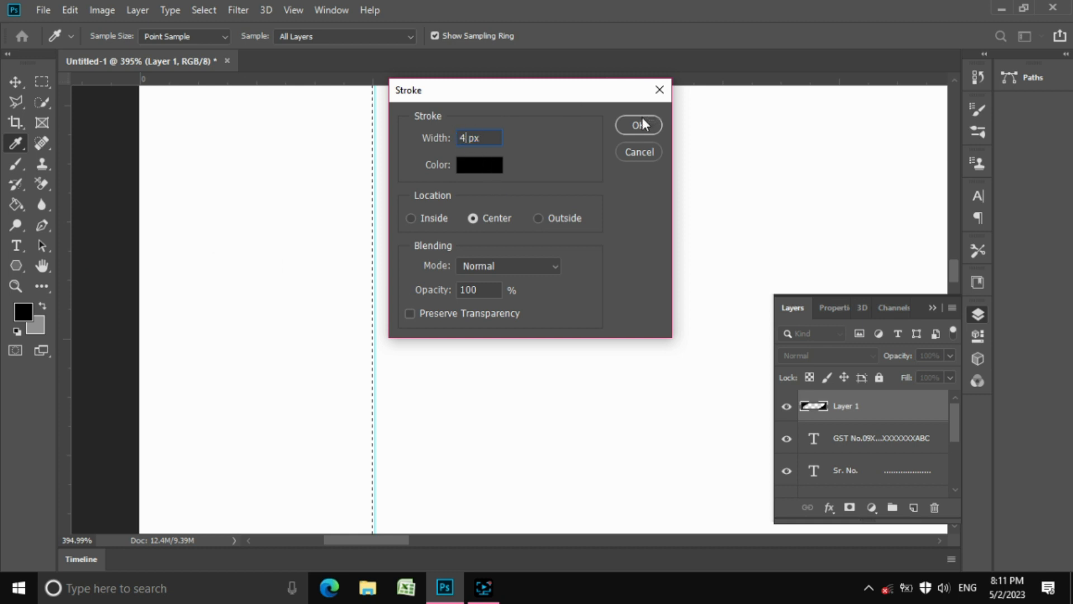
left_click(639, 125)
left_click(469, 35)
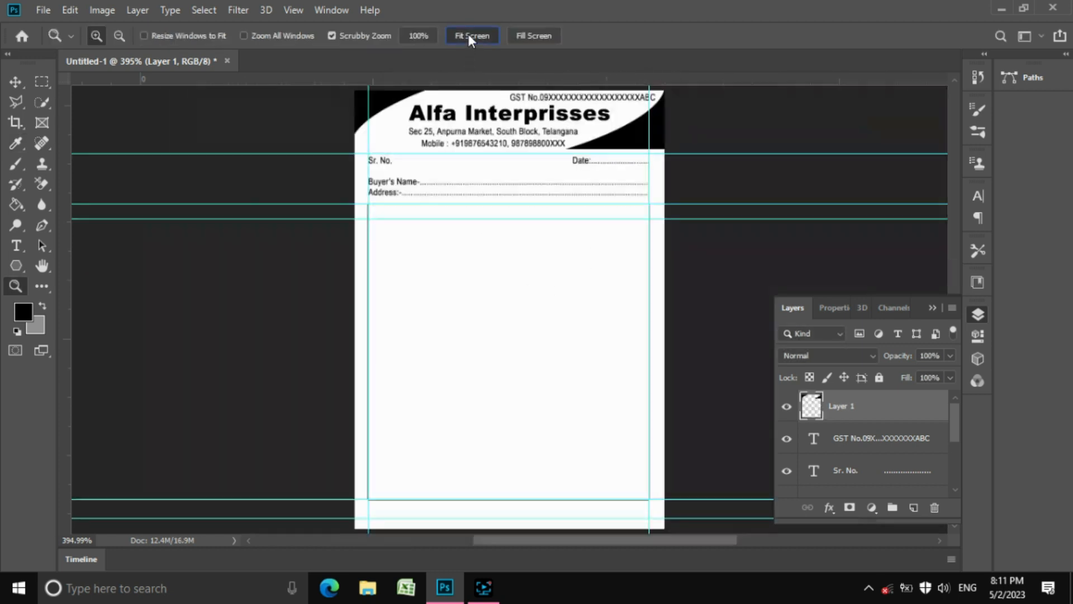
Deselect, then copy a short piece of the left border and paste it as Layer 2
left_click(42, 81)
left_click(89, 78)
left_click(204, 9)
left_click(210, 42)
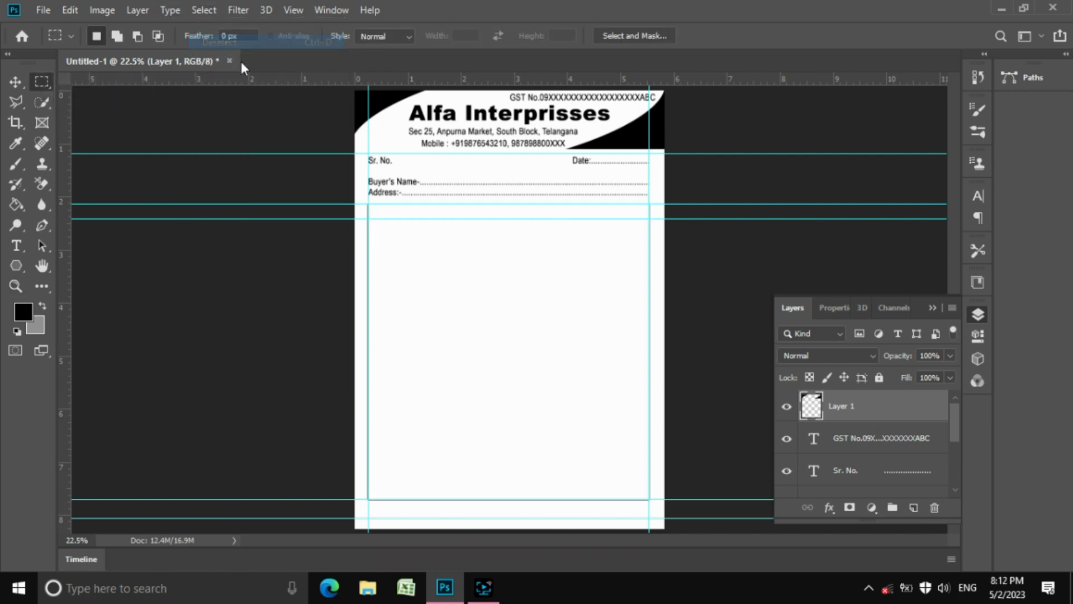
left_click_drag(356, 255, 398, 334)
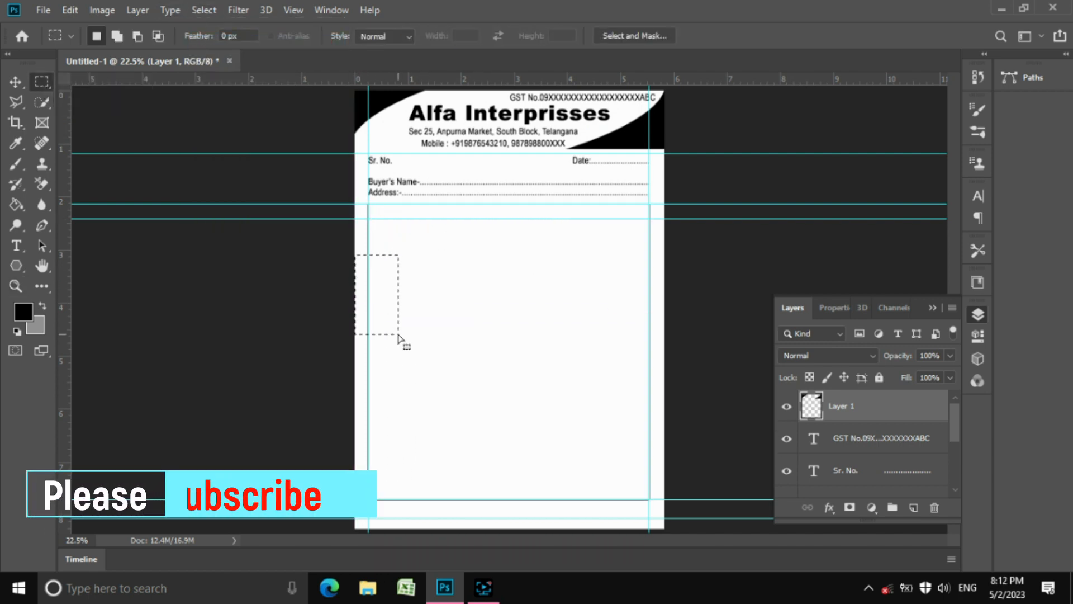
left_click(70, 10)
left_click(128, 116)
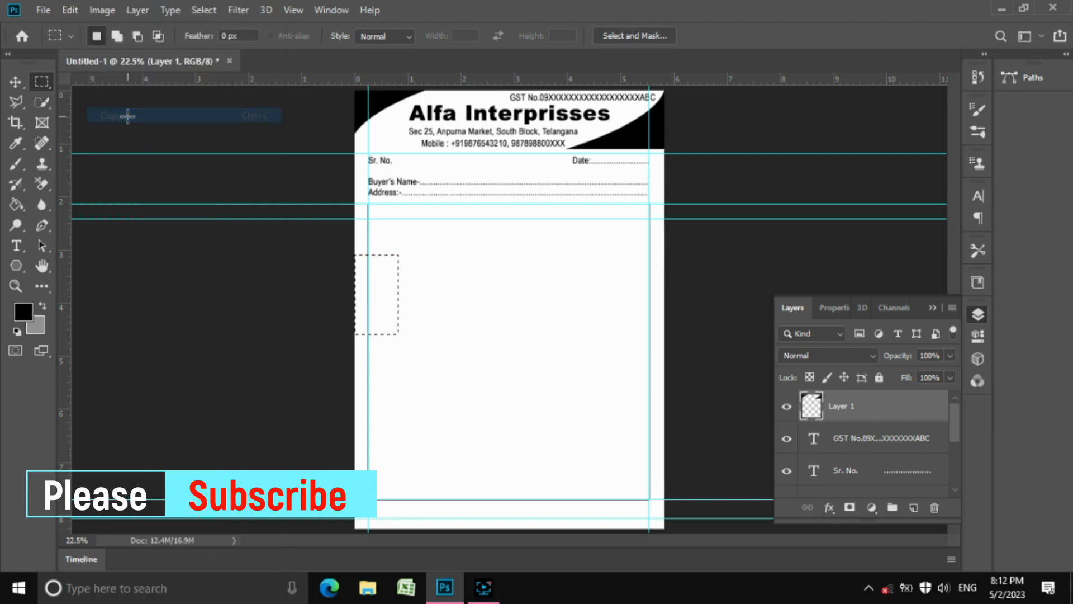
left_click(70, 10)
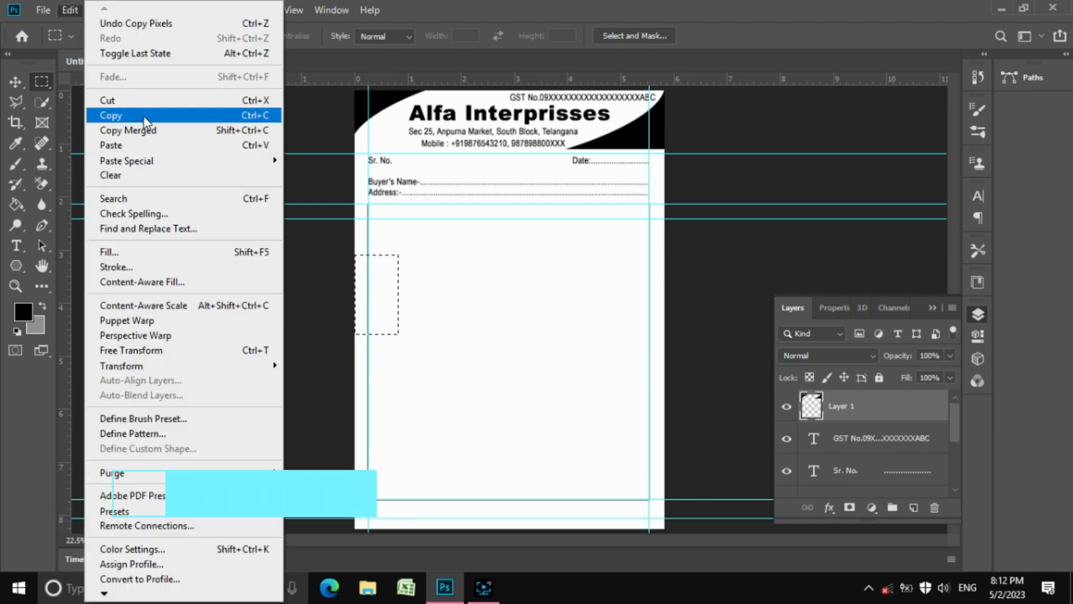
left_click(120, 145)
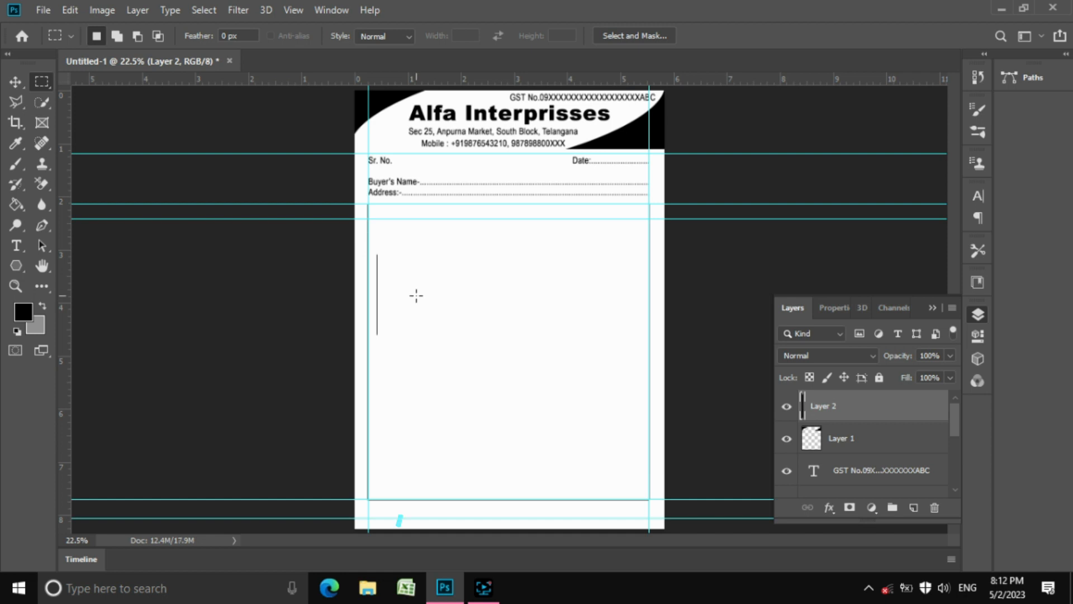
Move the pasted line into the table's top and duplicate it rightward as another divider
key("v")
left_click_drag(383, 312, 570, 261)
left_click_drag(569, 261, 612, 261, "alt")
Select the Layer 2 copy 2 divider and shift it slightly right for even spacing
right_click(564, 262)
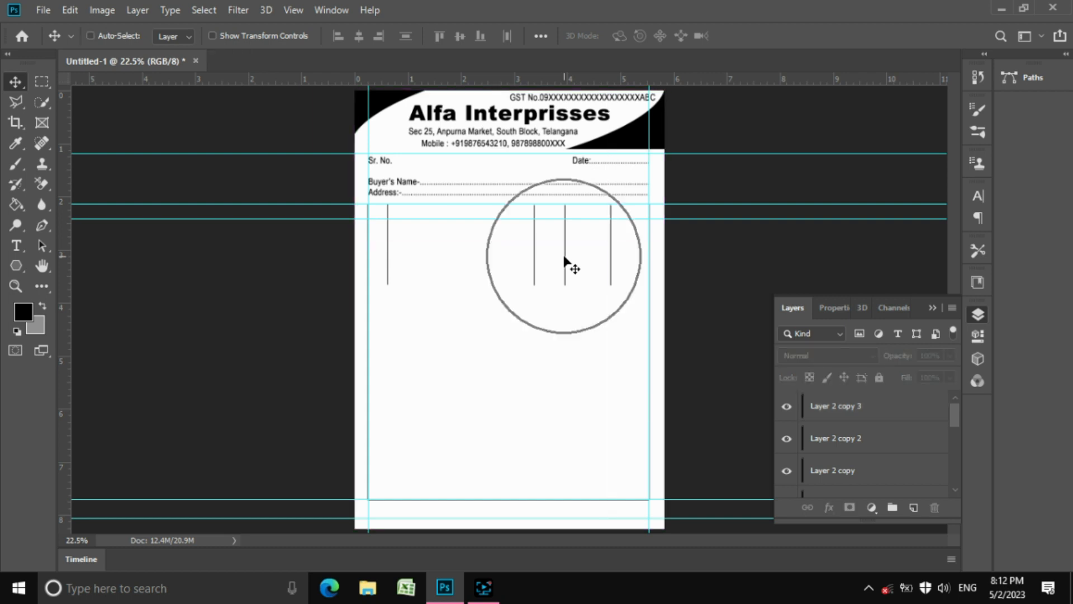
left_click(567, 263)
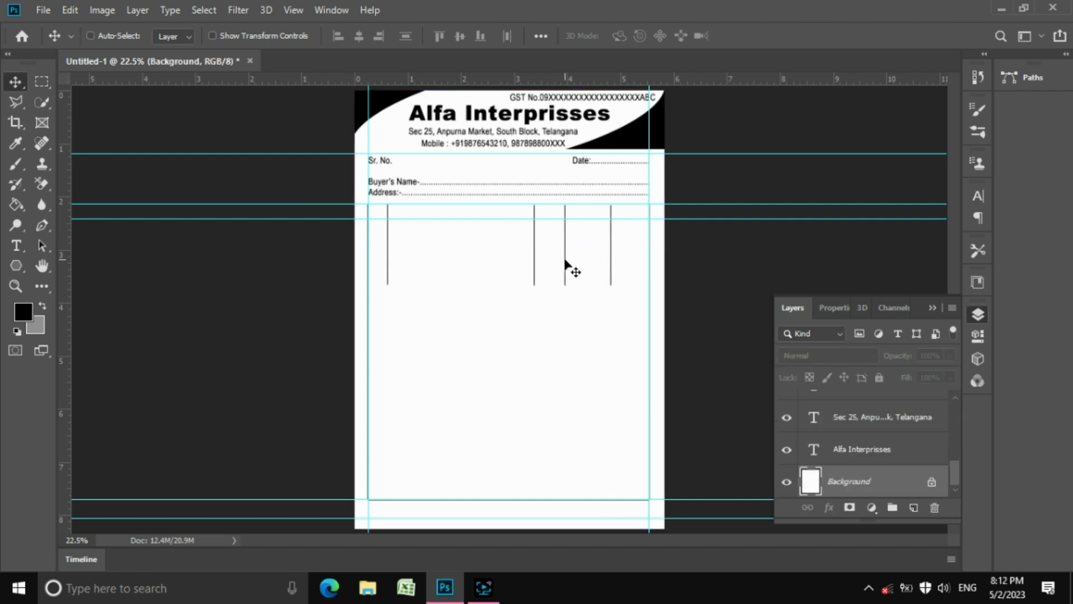
right_click(564, 261)
left_click(570, 268)
left_click_drag(562, 257, 570, 259)
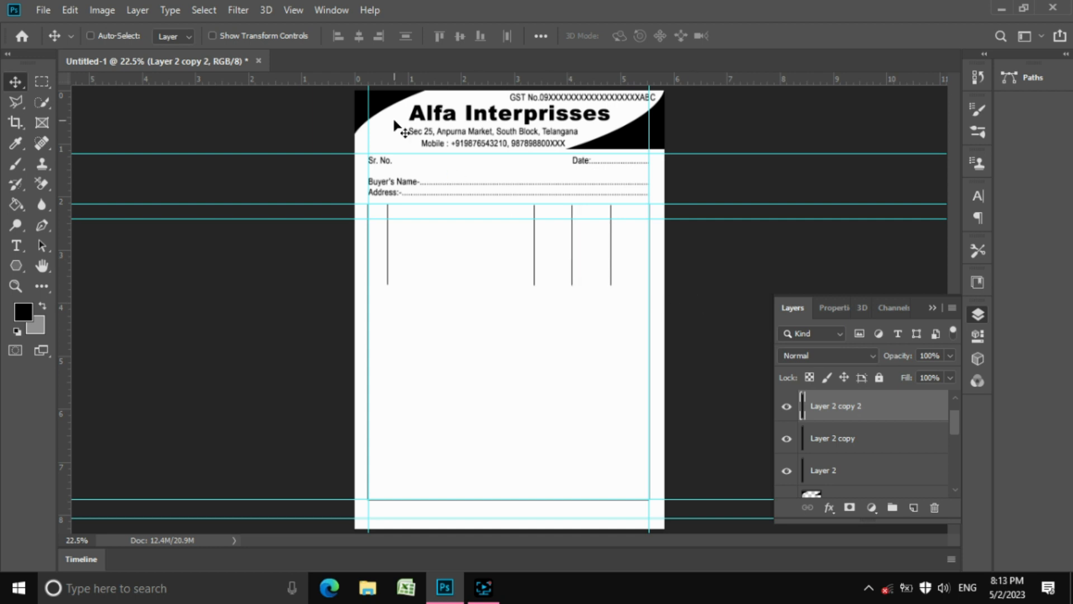
left_click(294, 9)
Hide the guides, enlarge the Layers panel and select the three column-line layers
mouse_move(426, 292)
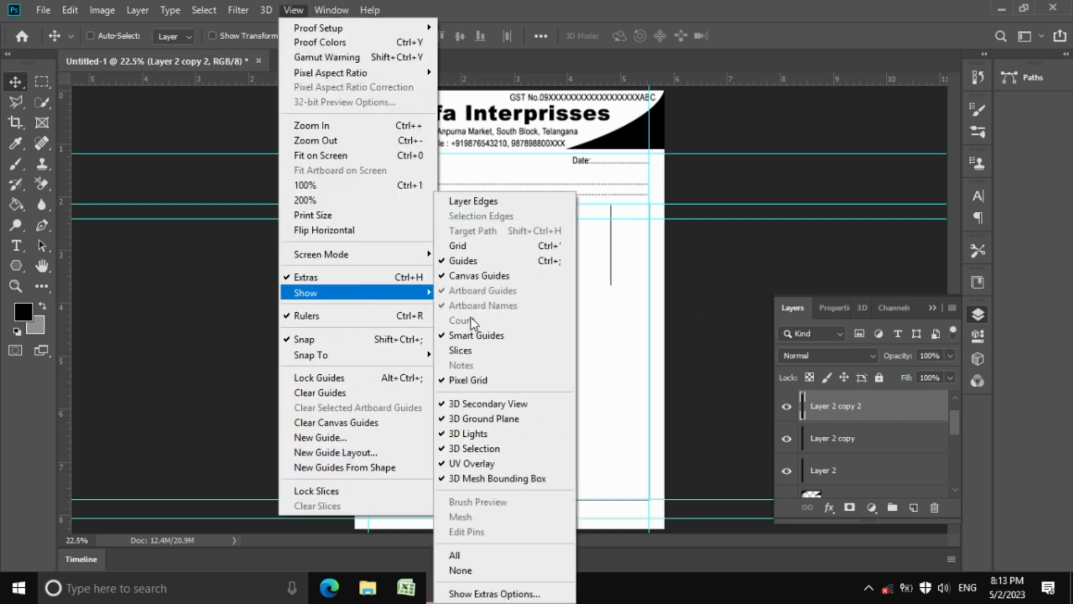
left_click(474, 260)
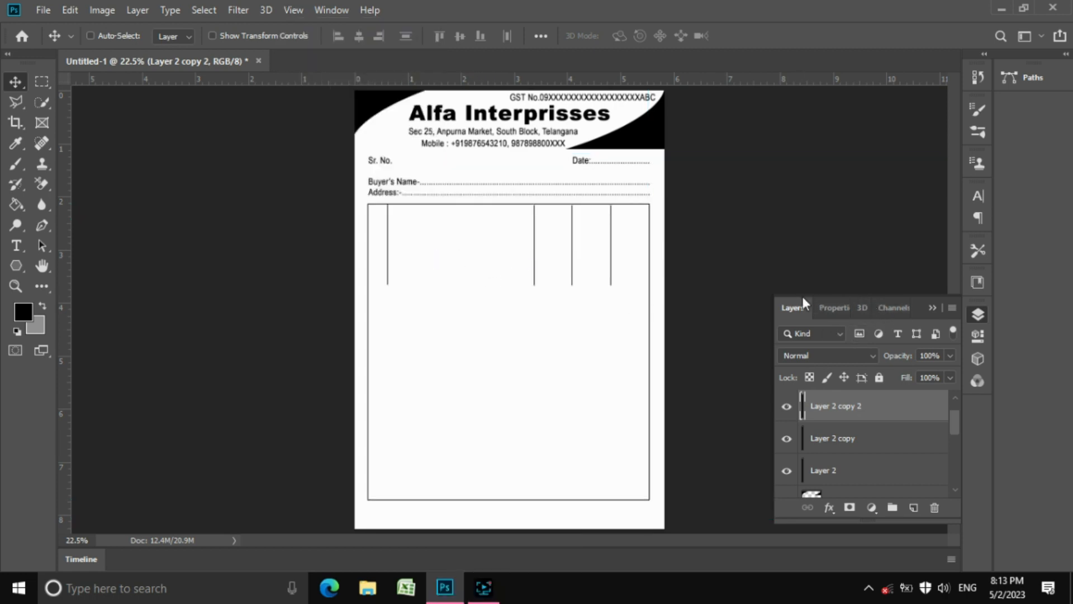
left_click_drag(800, 295, 802, 171)
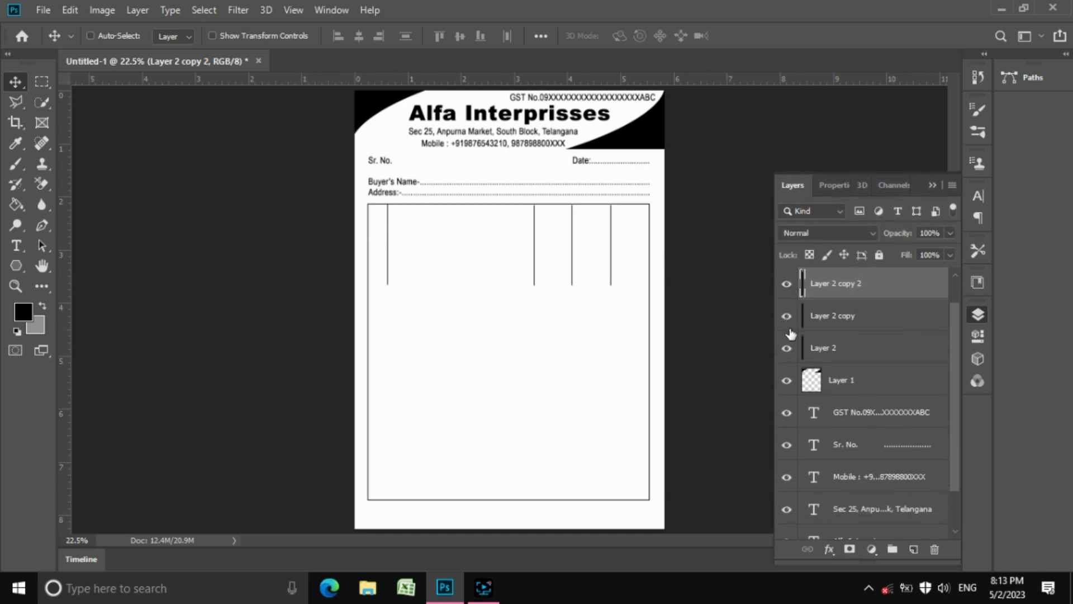
left_click(853, 350, "shift")
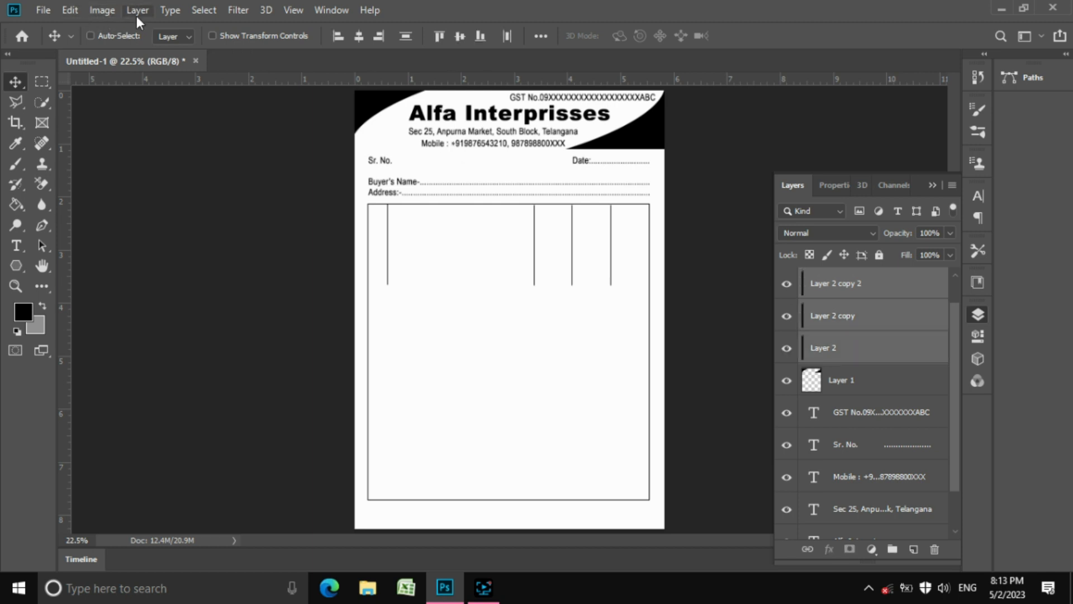
Merge the column-line layers and stretch the column lines down to the table bottom
left_click(137, 11)
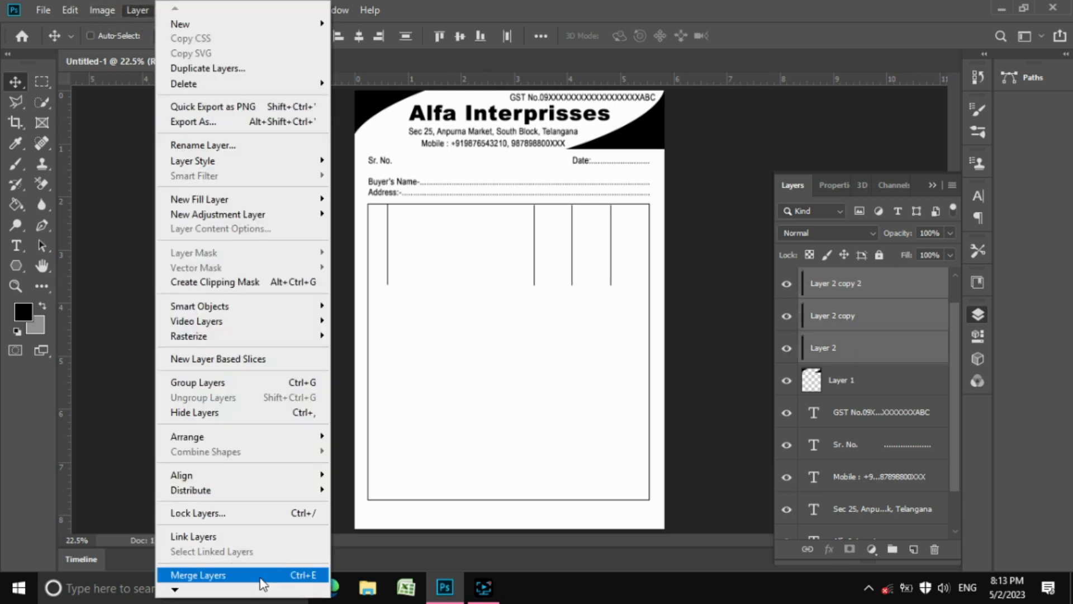
left_click(263, 576)
left_click(41, 81)
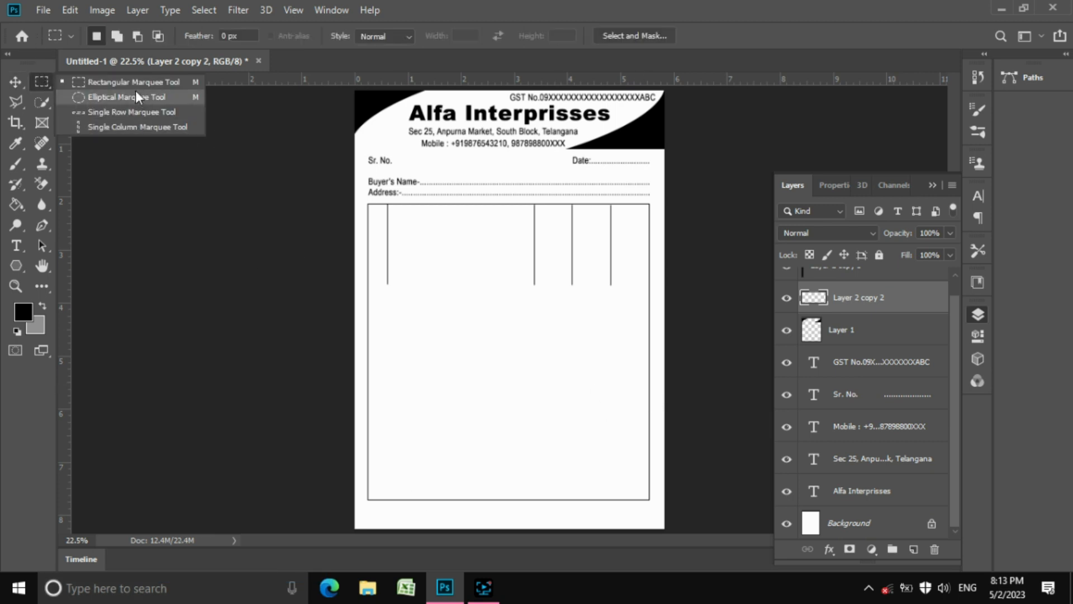
left_click(95, 80)
left_click_drag(382, 244, 635, 275)
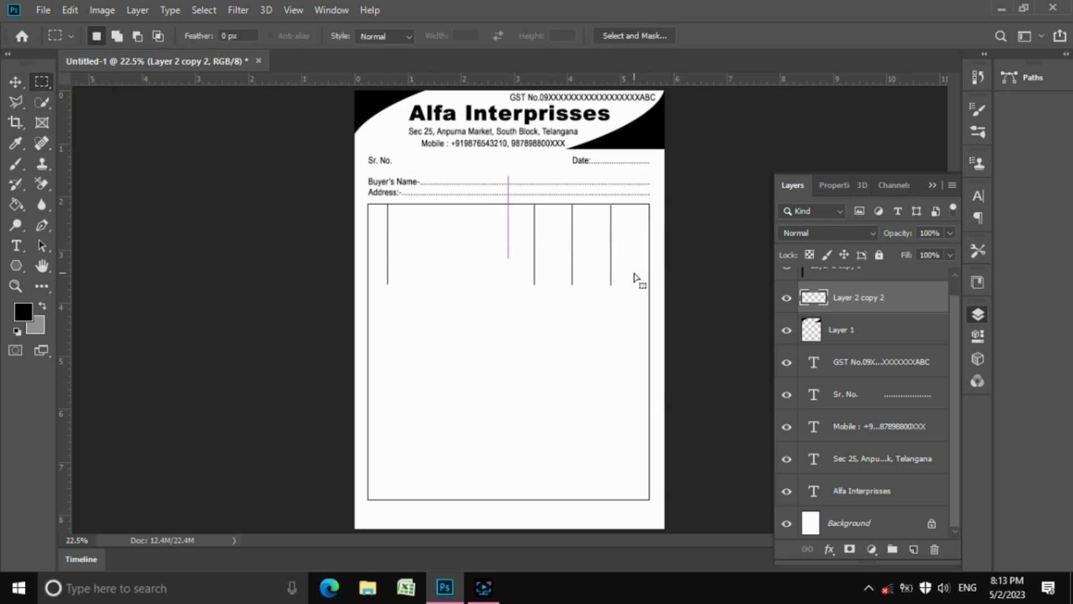
key("ctrl+t")
left_click_drag(508, 274, 508, 488)
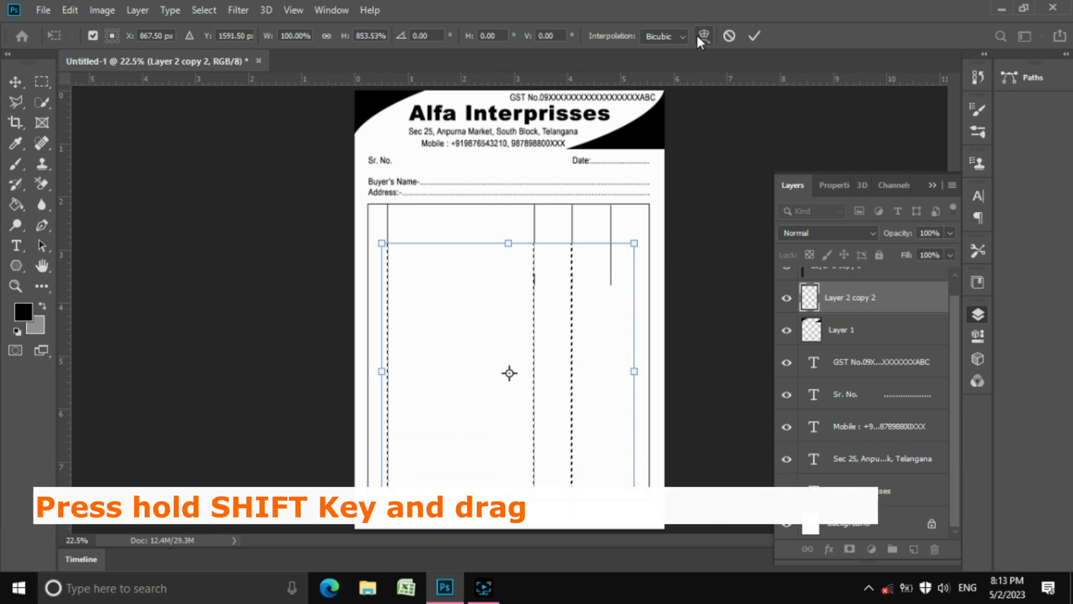
left_click(752, 37)
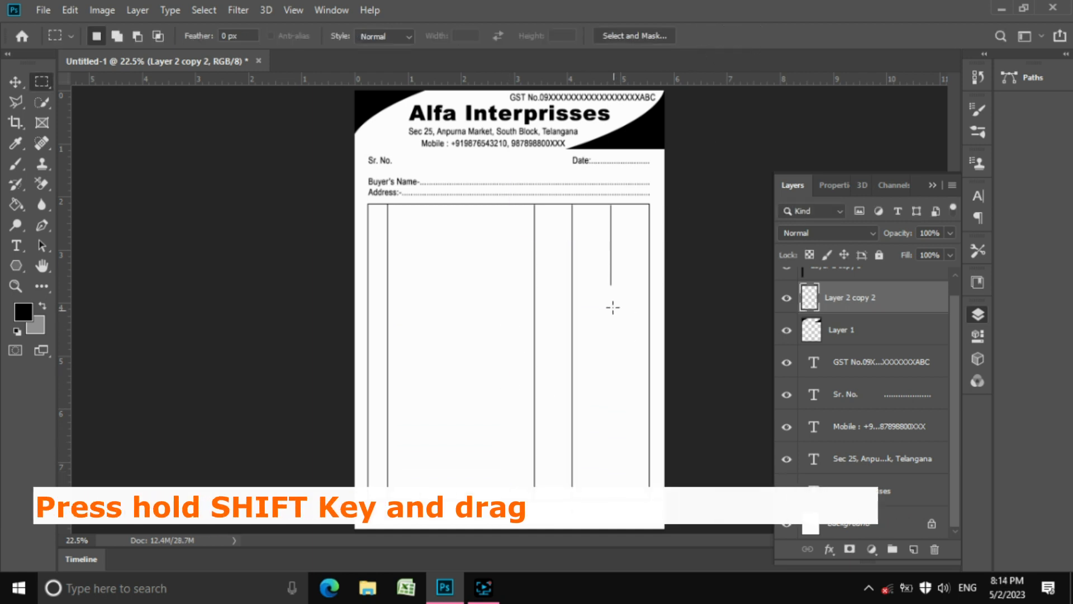
Stretch the short rightmost column line down to the table's bottom edge
left_click_drag(603, 256, 624, 277)
key("ctrl+t")
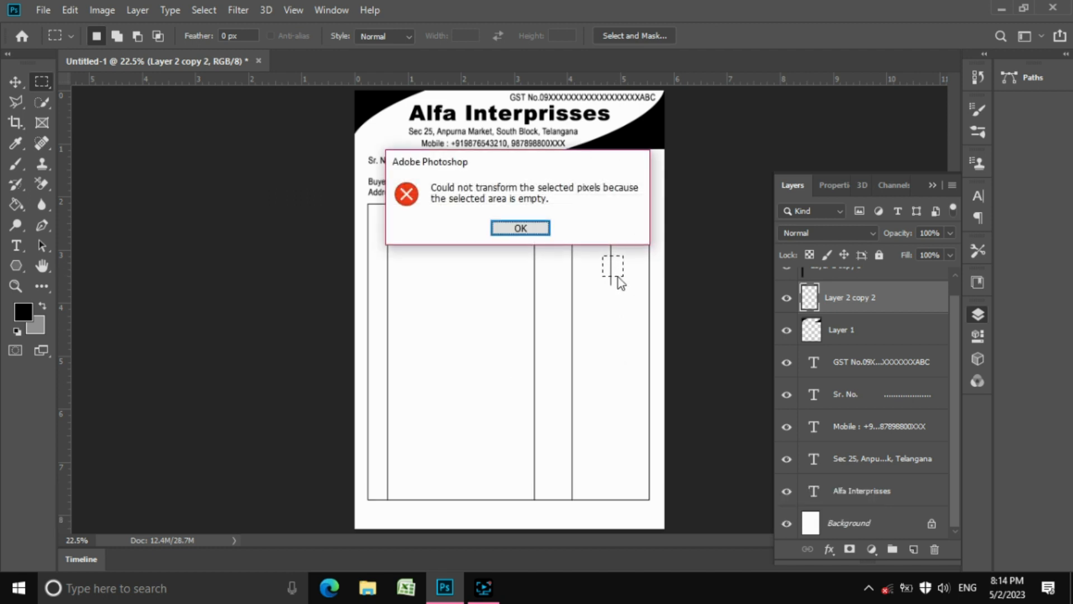
left_click(520, 229)
key("ctrl+t")
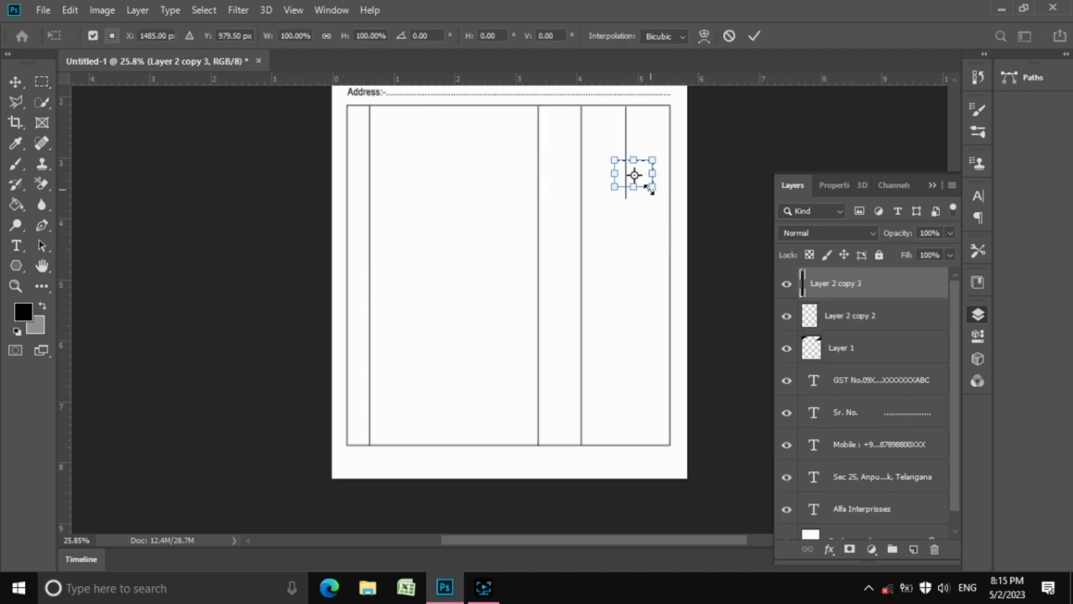
left_click_drag(636, 191, 637, 442)
key("Return")
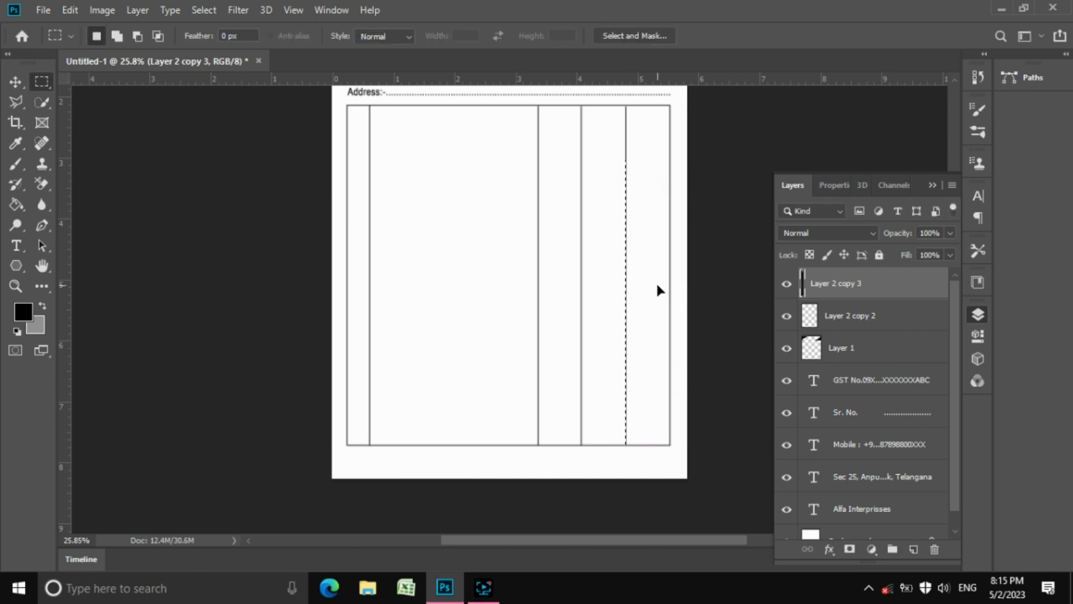
key("z")
scroll(614, 127, "up", 2)
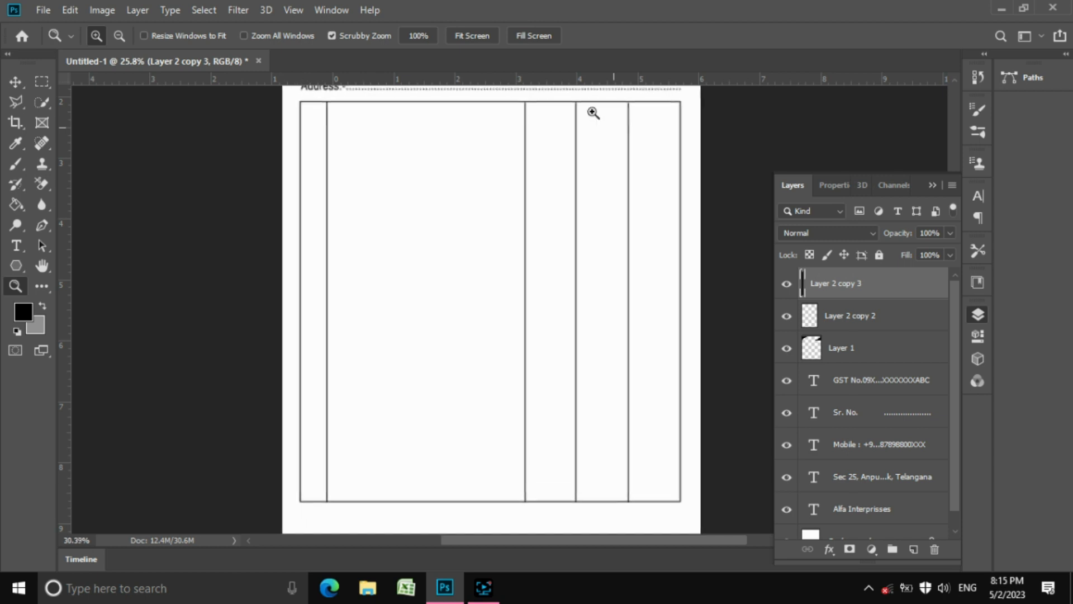
scroll(597, 112, "up", 3)
Show the canvas grid from View > Show
left_click(301, 9)
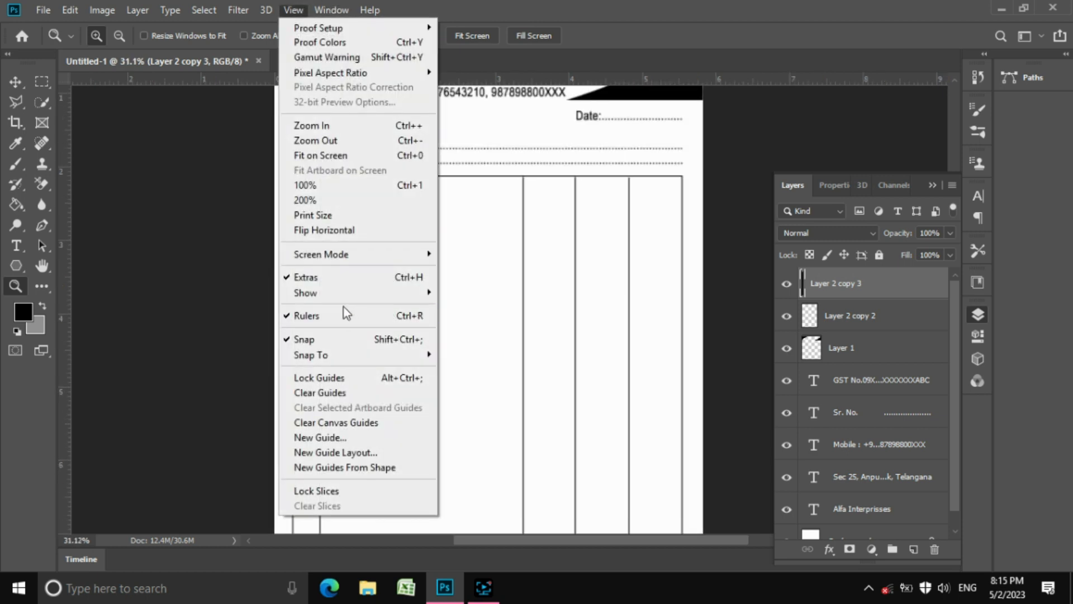
mouse_move(357, 292)
left_click(526, 242)
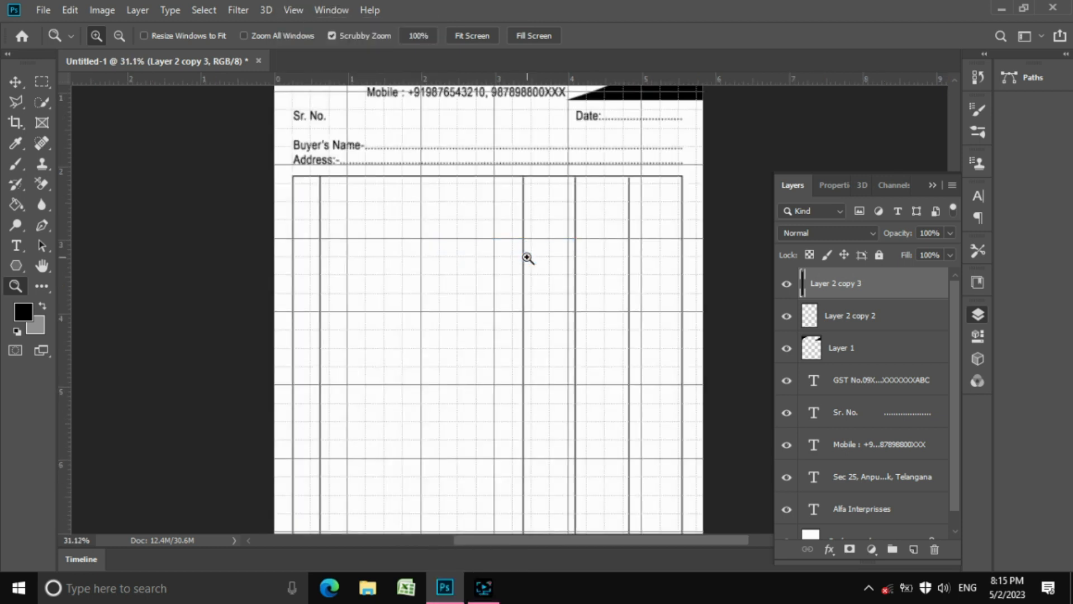
Hide the canvas grid again and leave the View > Show list open
left_click(294, 8)
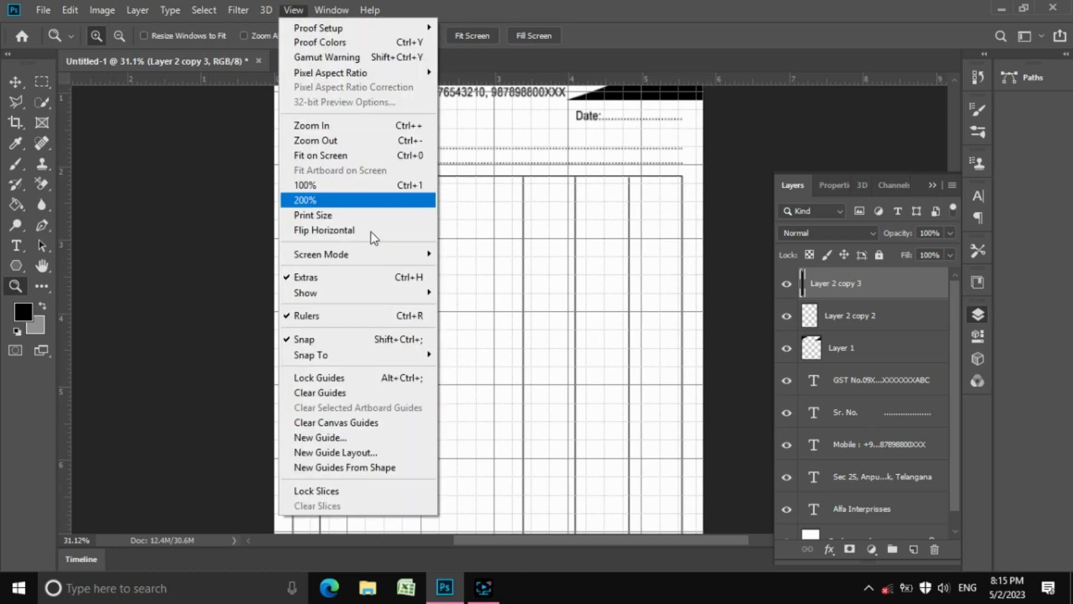
mouse_move(388, 294)
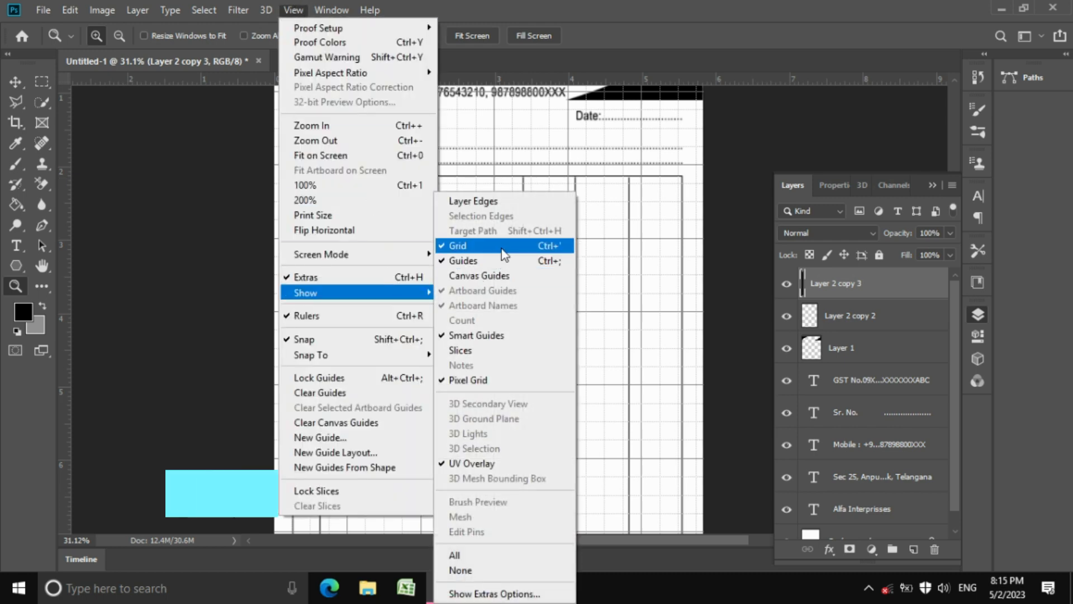
left_click(464, 245)
left_click(293, 9)
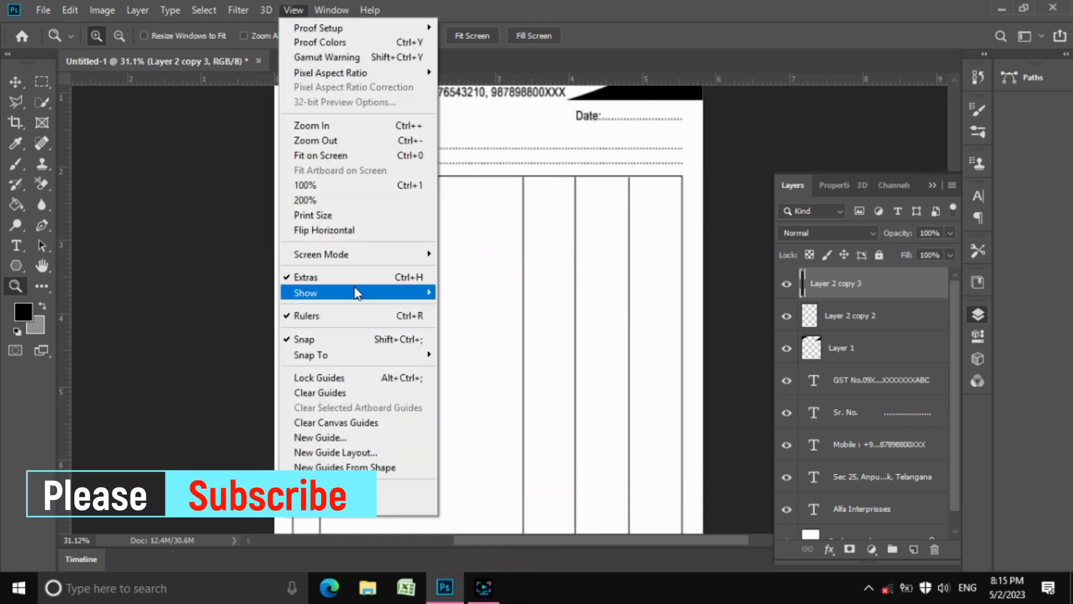
mouse_move(354, 292)
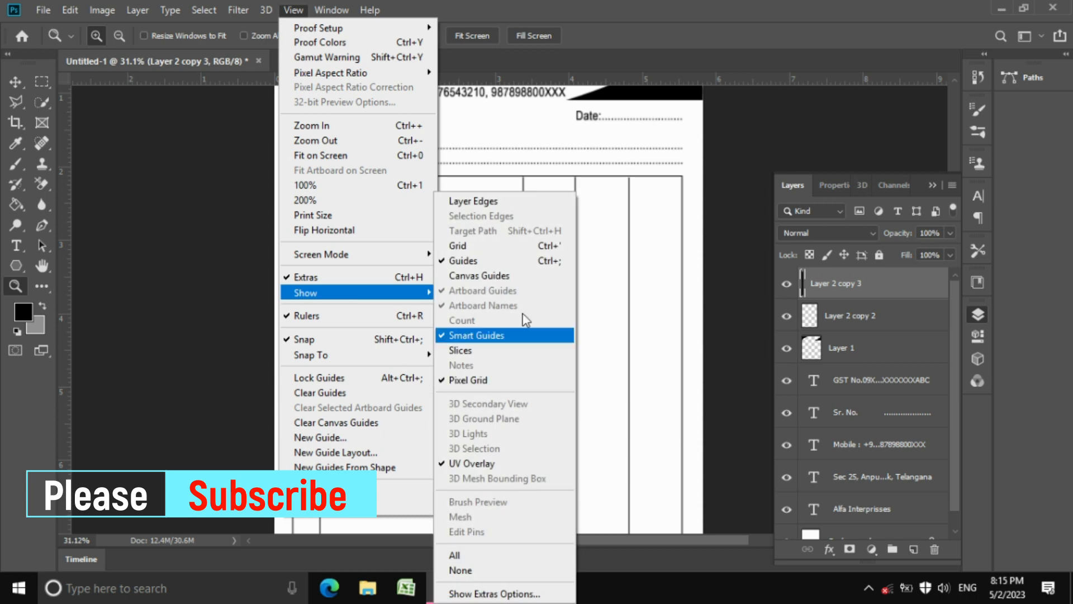
Show the cyan guides and zoom in on the Buyer's Name area and table top
left_click(621, 262)
key("ctrl+'")
key("ctrl+'")
key("ctrl+;")
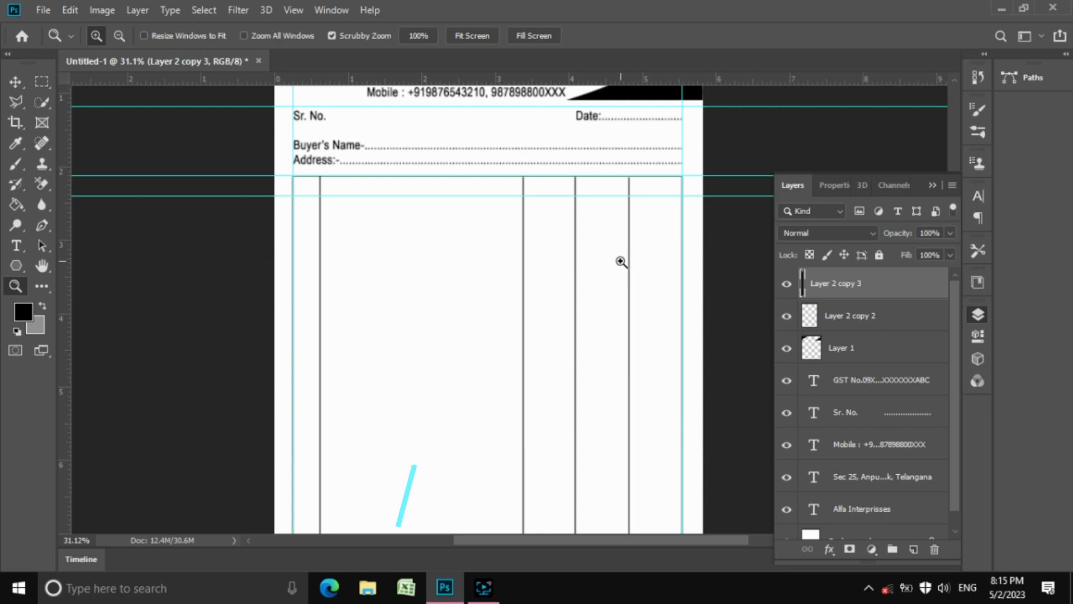
mouse_move(611, 266)
left_mouse_down()
mouse_move(600, 254)
mouse_move(610, 257)
left_mouse_up()
left_click_drag(407, 161, 409, 225)
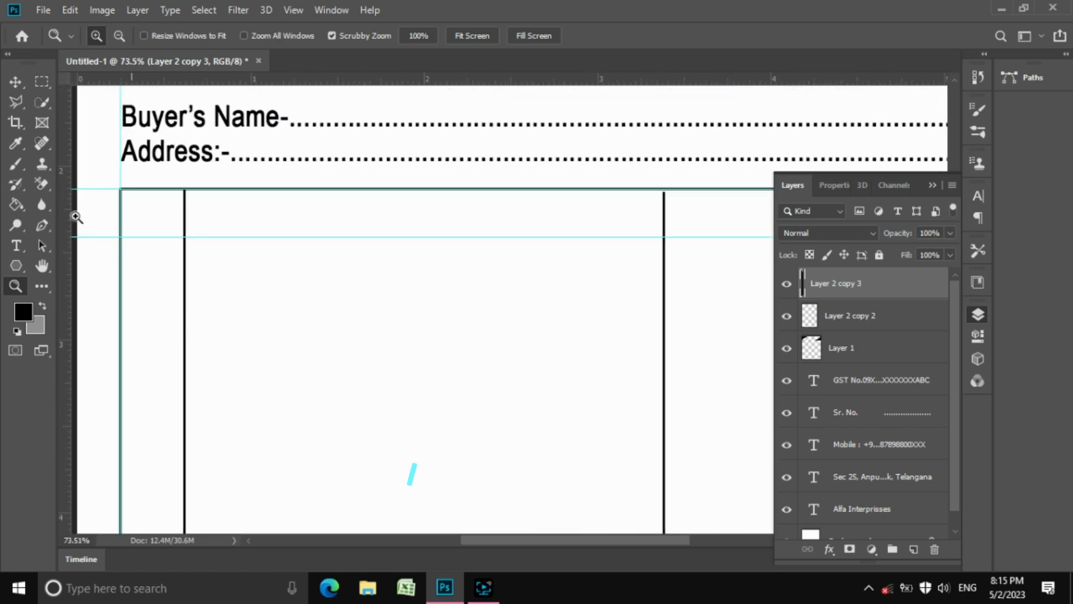
Marquee a short stretch of the table's top border and copy it from Layer 1
left_click(38, 88)
left_click_drag(259, 176, 345, 224)
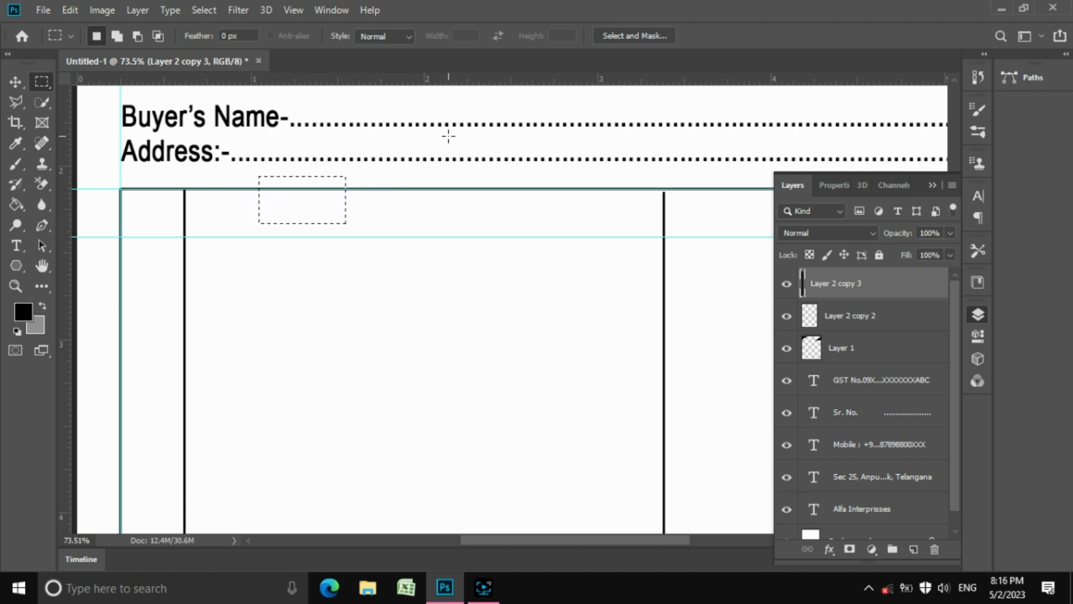
left_click(75, 17)
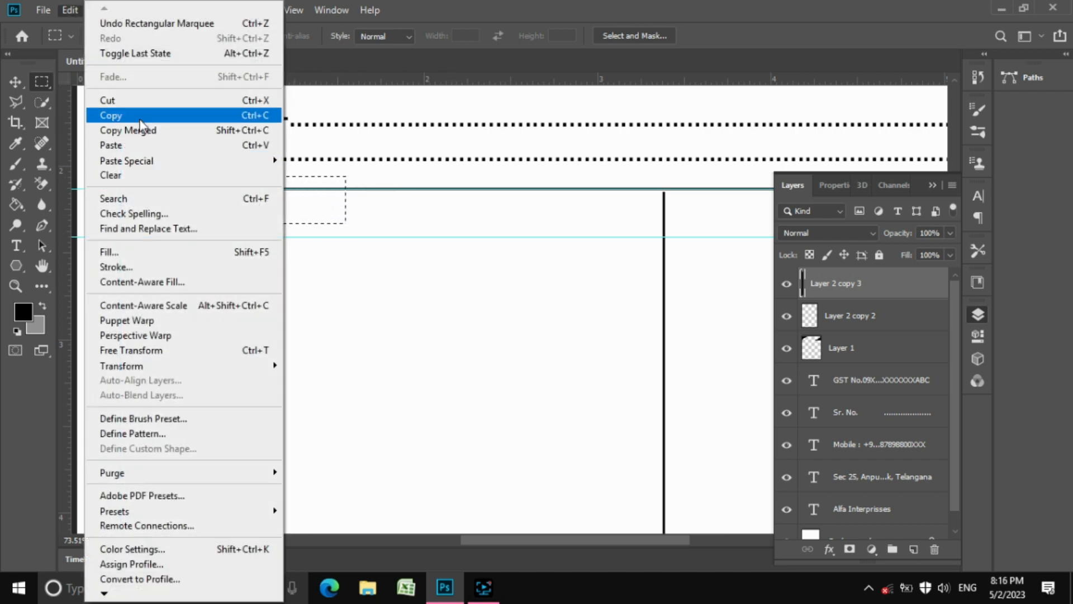
left_click(112, 112)
left_click(522, 229)
key("v")
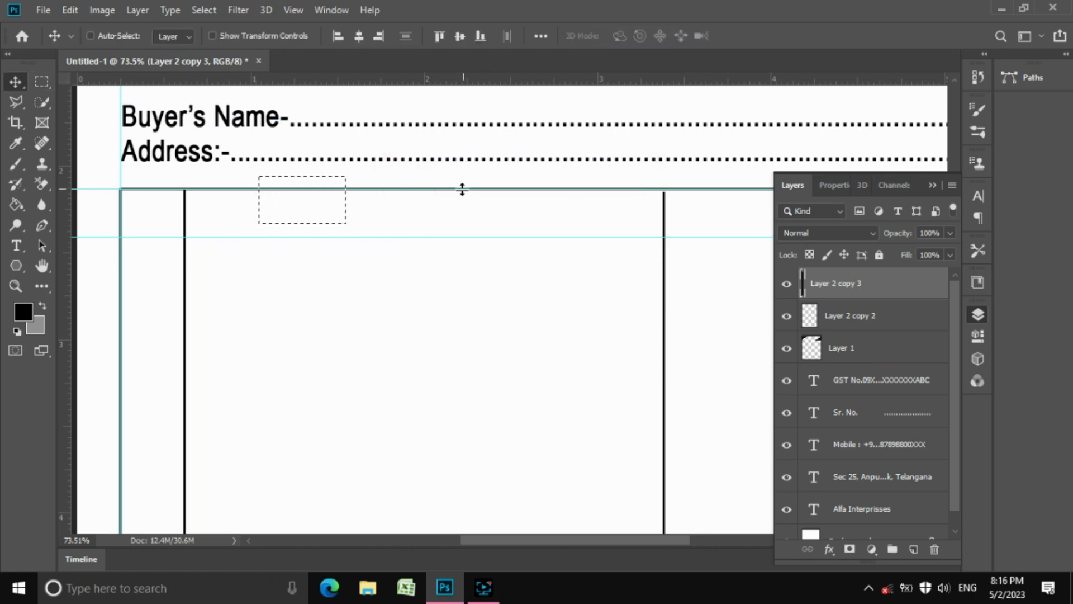
right_click(460, 191)
left_click(491, 200)
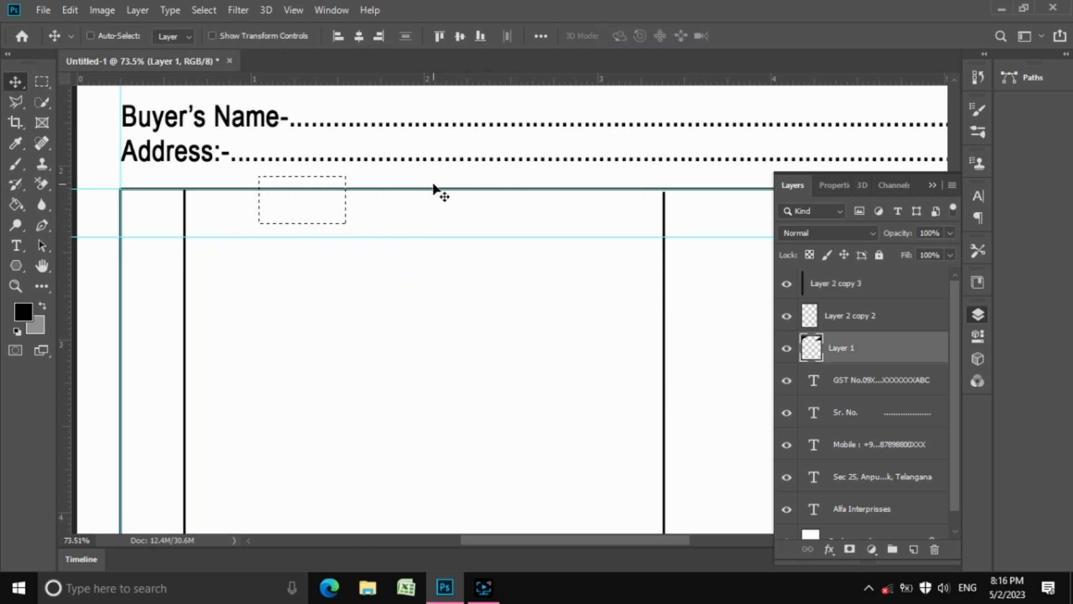
left_click(66, 16)
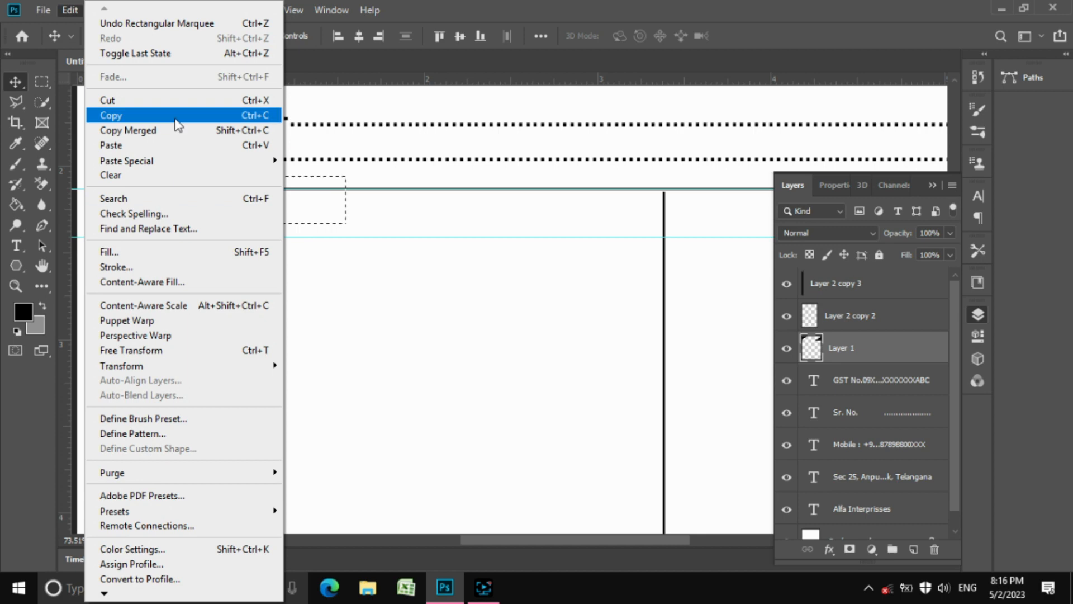
left_click(173, 114)
Paste the border piece as a new layer and move it onto the first-column guide
key("ctrl+v")
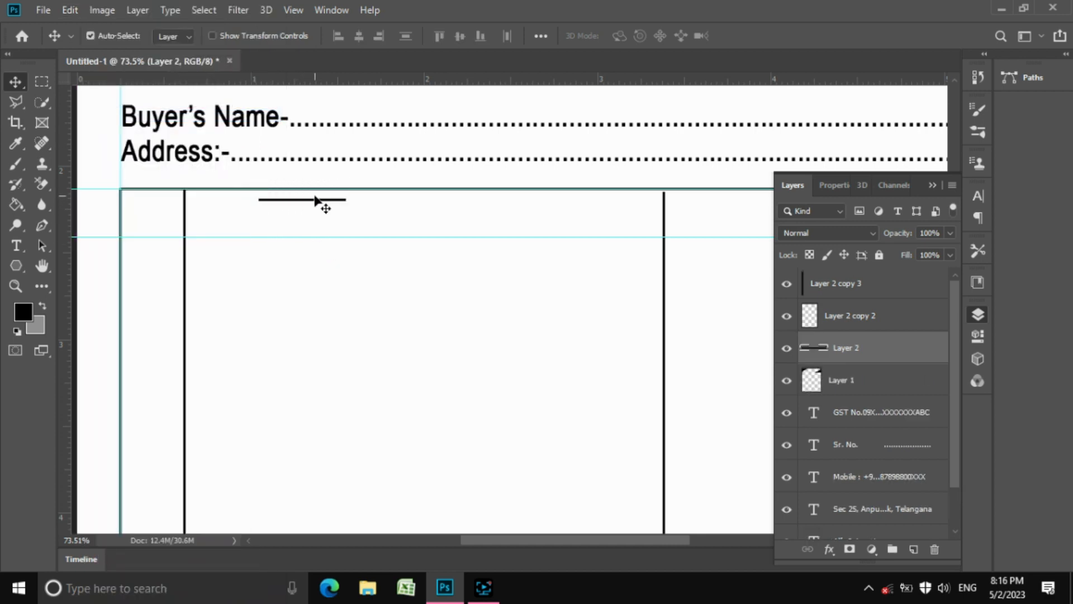
left_click_drag(335, 202, 198, 240)
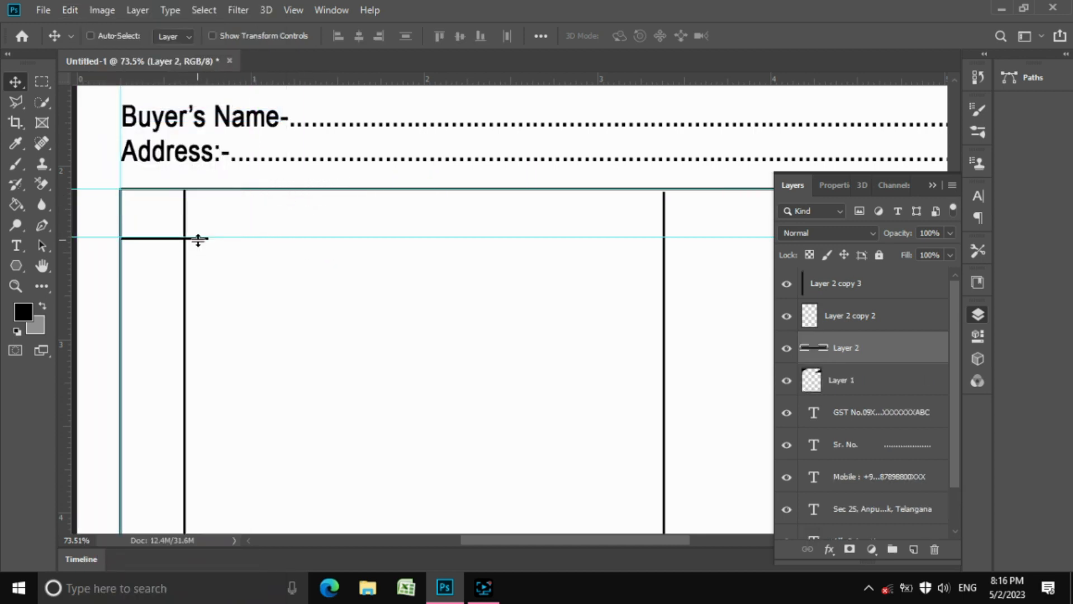
key("z")
left_click_drag(333, 262, 304, 259)
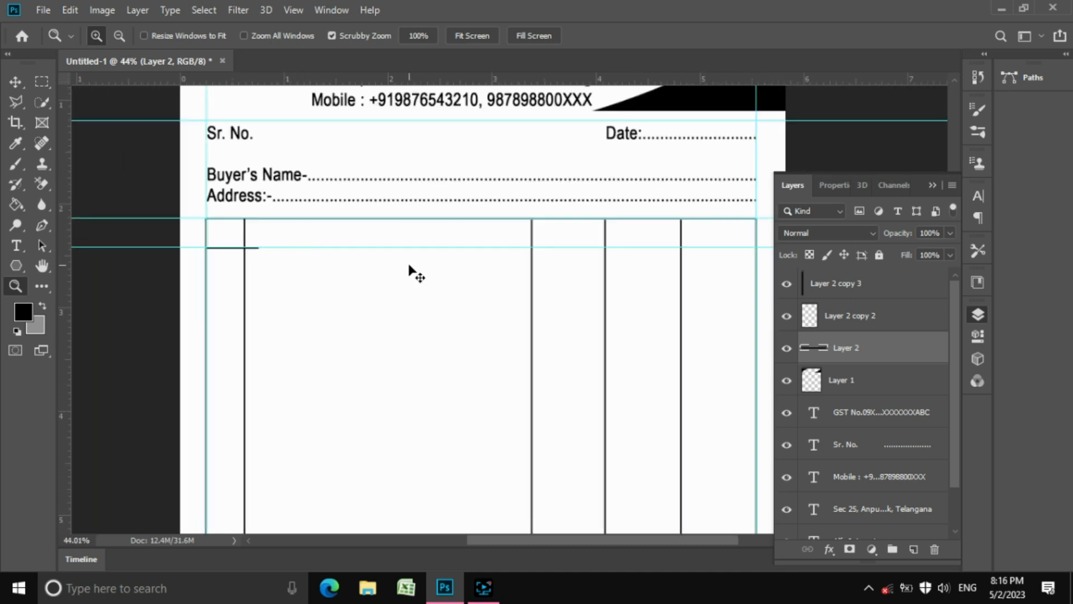
Free-transform the pasted Layer 2 line to span the full table width, then deselect
key("ctrl+t")
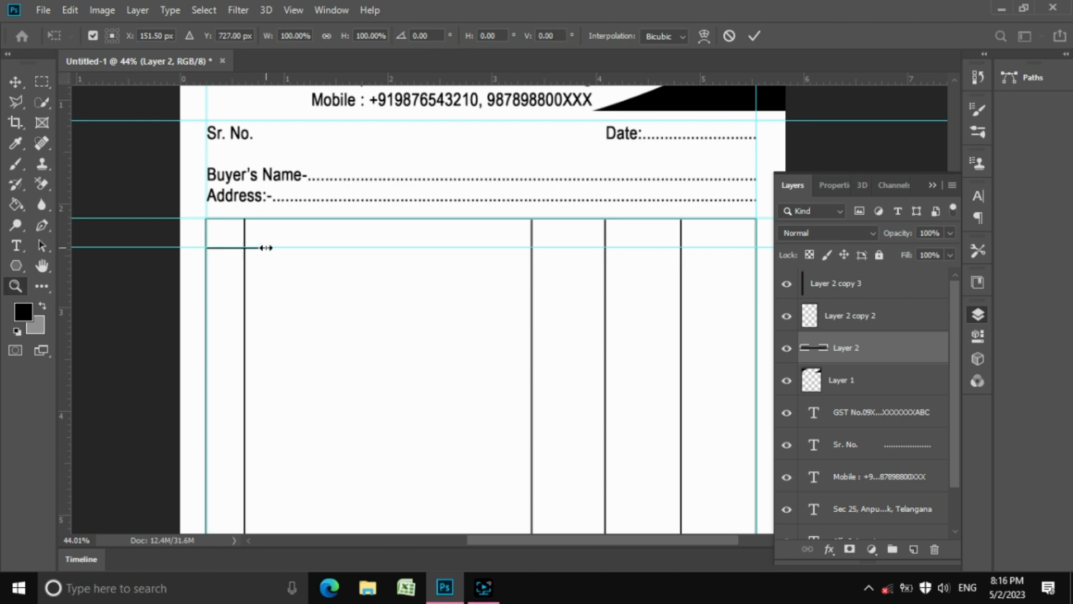
key("Return")
left_click_drag(257, 247, 795, 252)
key("m")
key("ctrl+t")
left_click(933, 184)
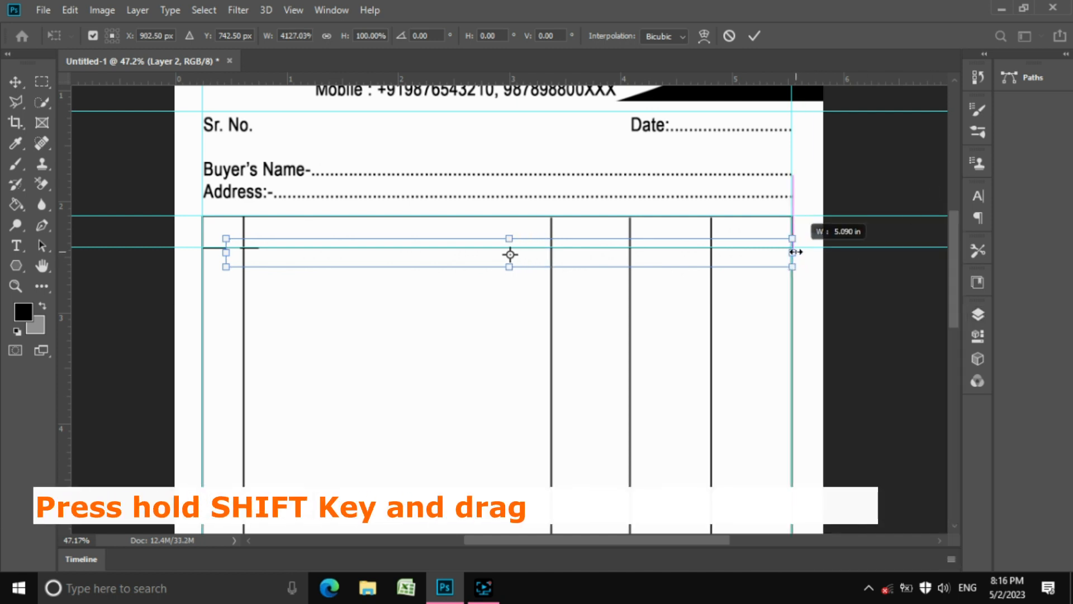
left_click(754, 36)
key("ctrl+d")
key("z")
left_click_drag(391, 227, 368, 219)
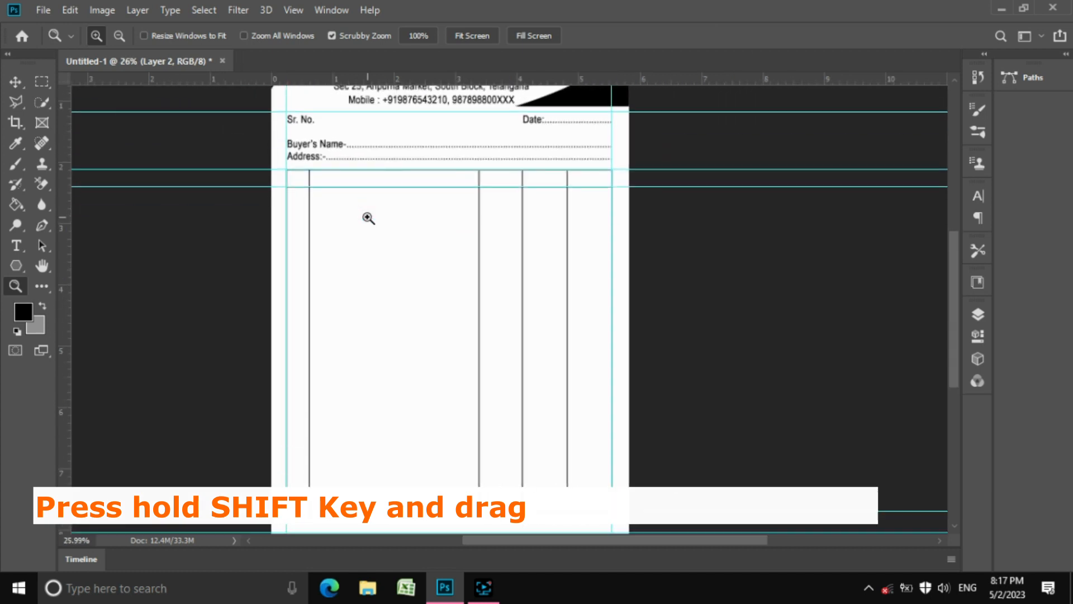
Duplicate the horizontal line layer and move the copy down near the table bottom
left_click(49, 82)
left_click(15, 82)
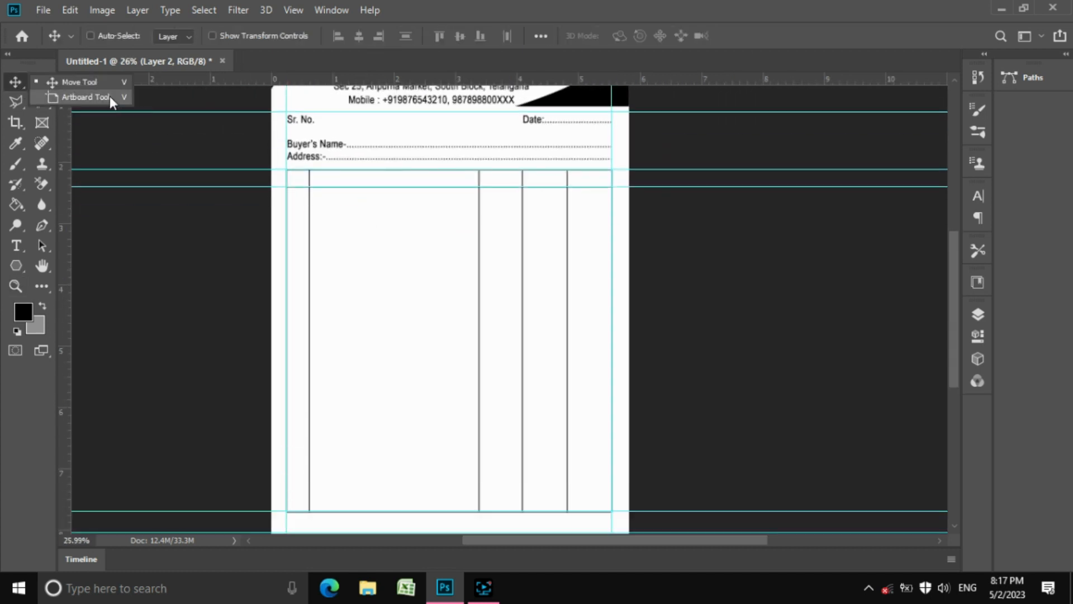
left_click(78, 83)
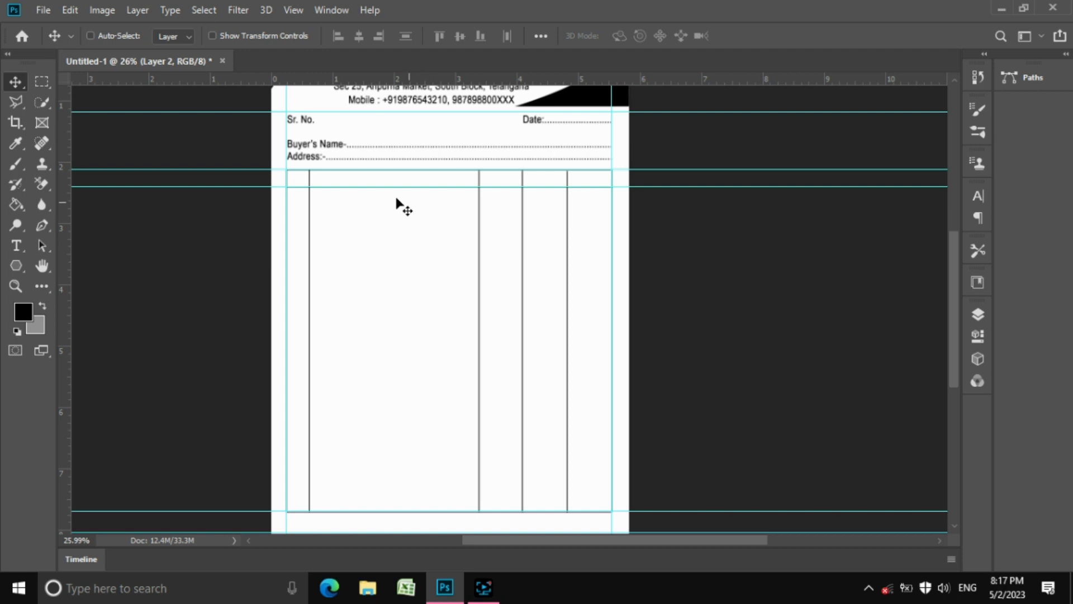
left_click(171, 10)
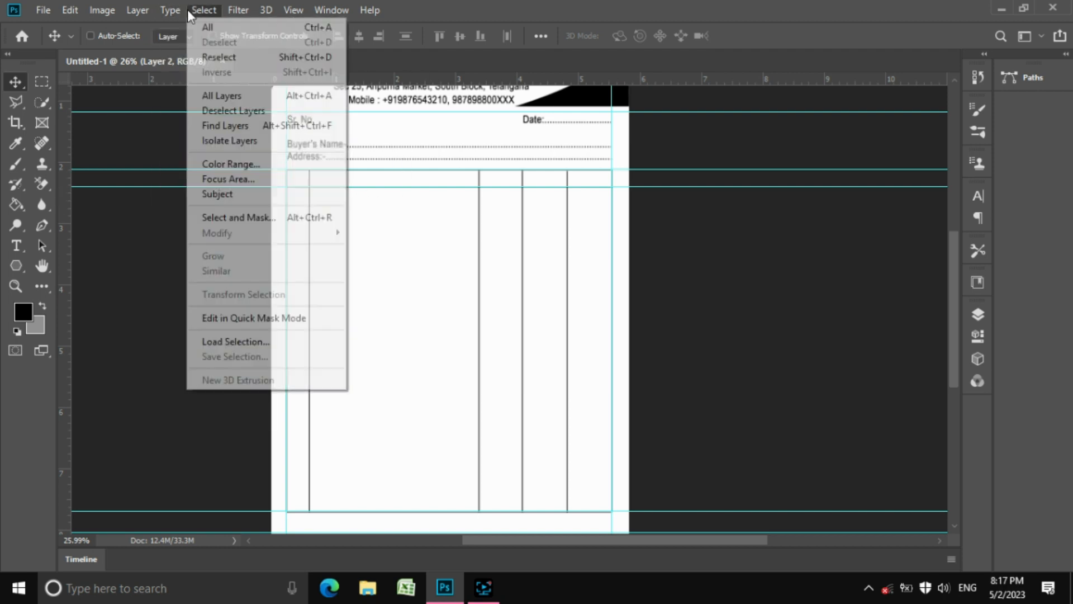
mouse_move(150, 13)
left_click(223, 68)
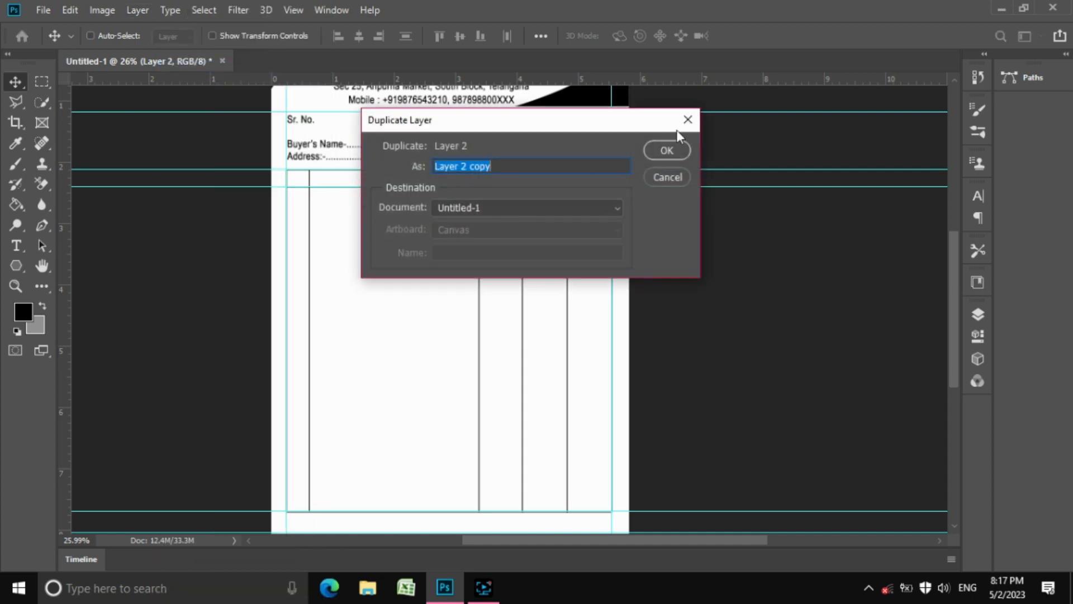
left_click(673, 152)
left_click_drag(390, 209, 392, 509)
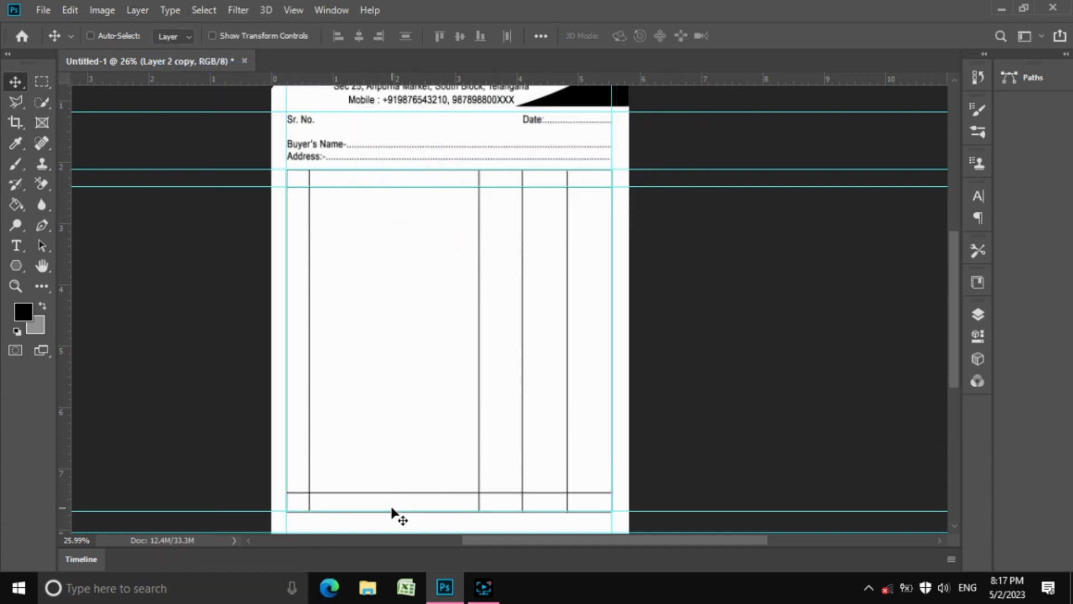
Zoom around the table bottom to check the new row line and show the Layers panel
key("z")
left_click_drag(538, 482, 569, 490)
scroll(569, 491, "down", 3)
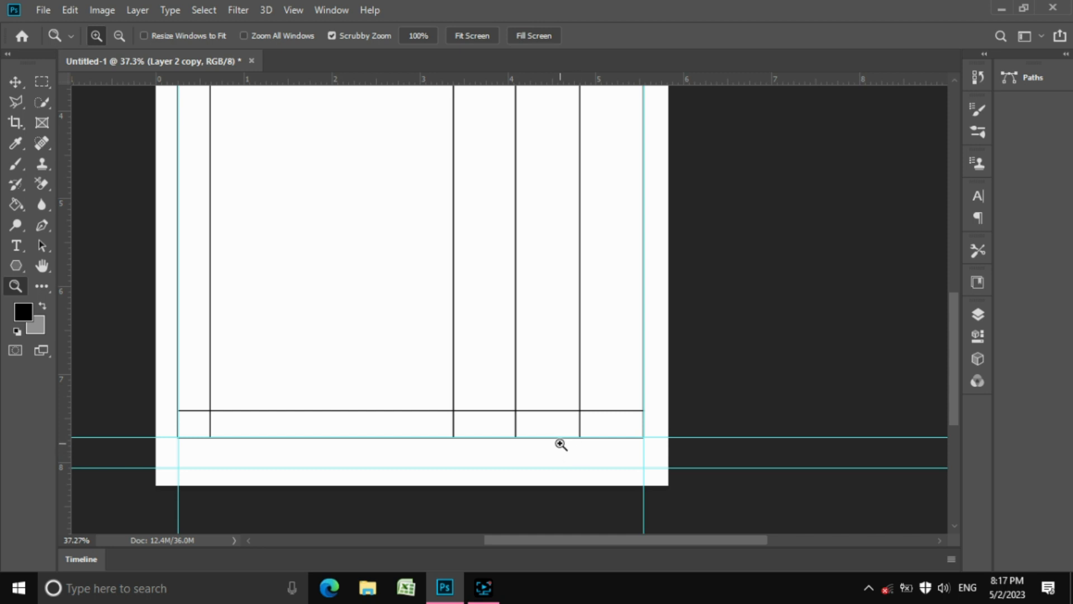
mouse_move(545, 446)
left_mouse_down()
mouse_move(565, 436)
mouse_move(537, 420)
mouse_move(542, 426)
left_mouse_up()
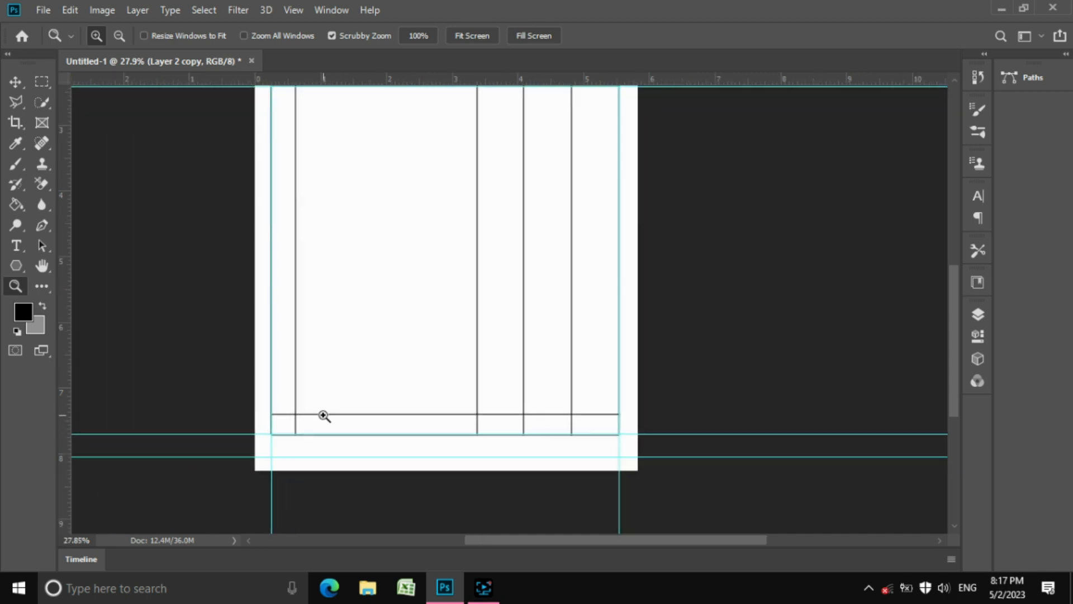
left_click_drag(286, 418, 358, 349)
left_click(976, 314)
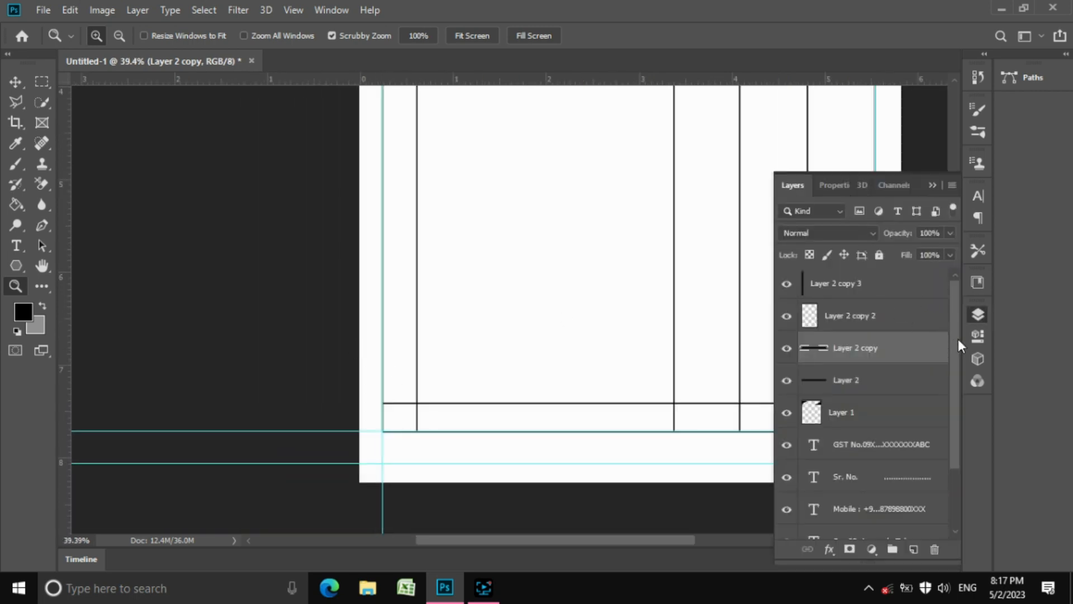
Group the five header text layers into a group named 'Text Group'
scroll(959, 339, "down", 2)
left_click(951, 374)
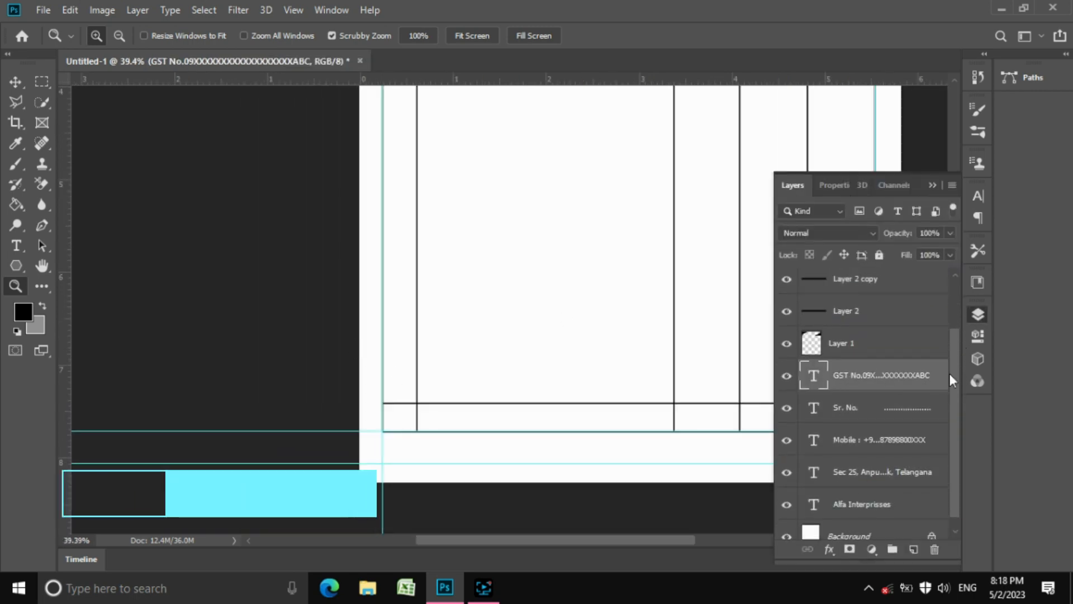
scroll(956, 402, "down", 1)
left_click(871, 495, "shift")
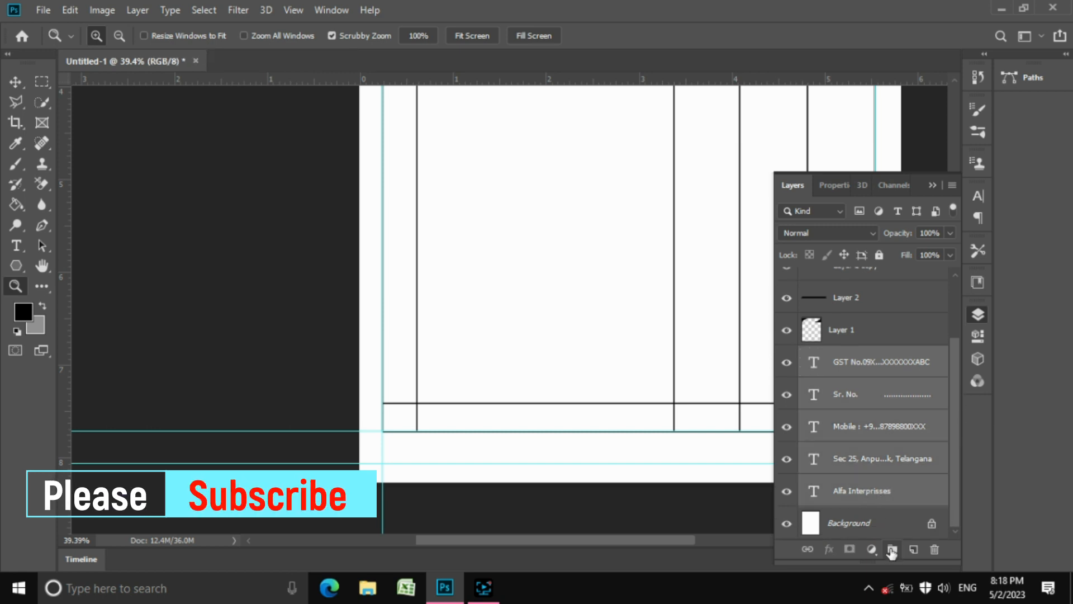
left_click(892, 550)
type("Text Group")
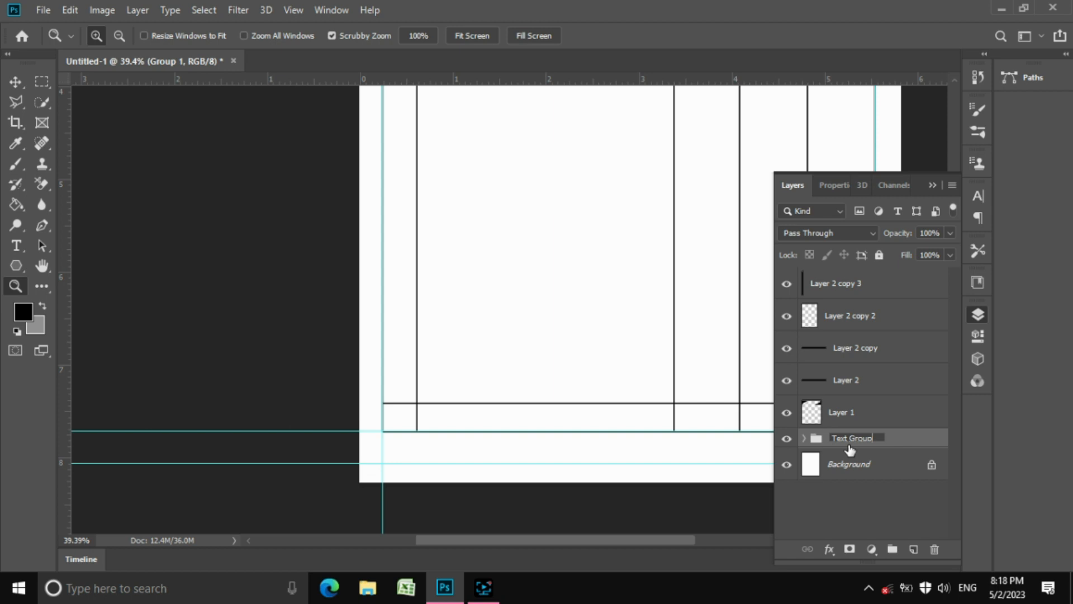
left_click(860, 494)
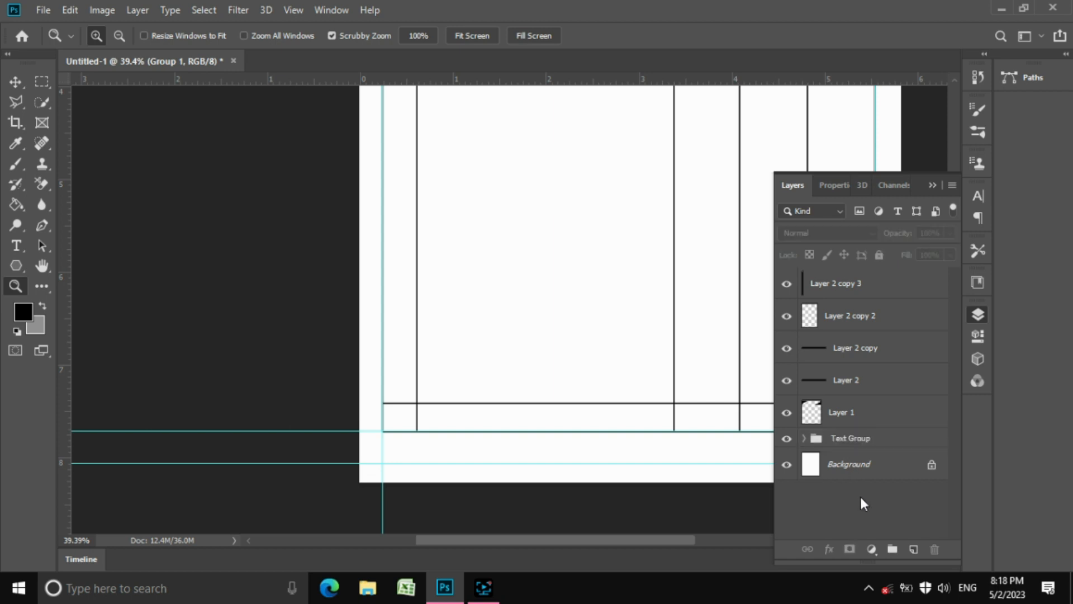
Merge all line layers from Layer 1 up to Layer 2 copy 3 with Ctrl+E
left_click(832, 415)
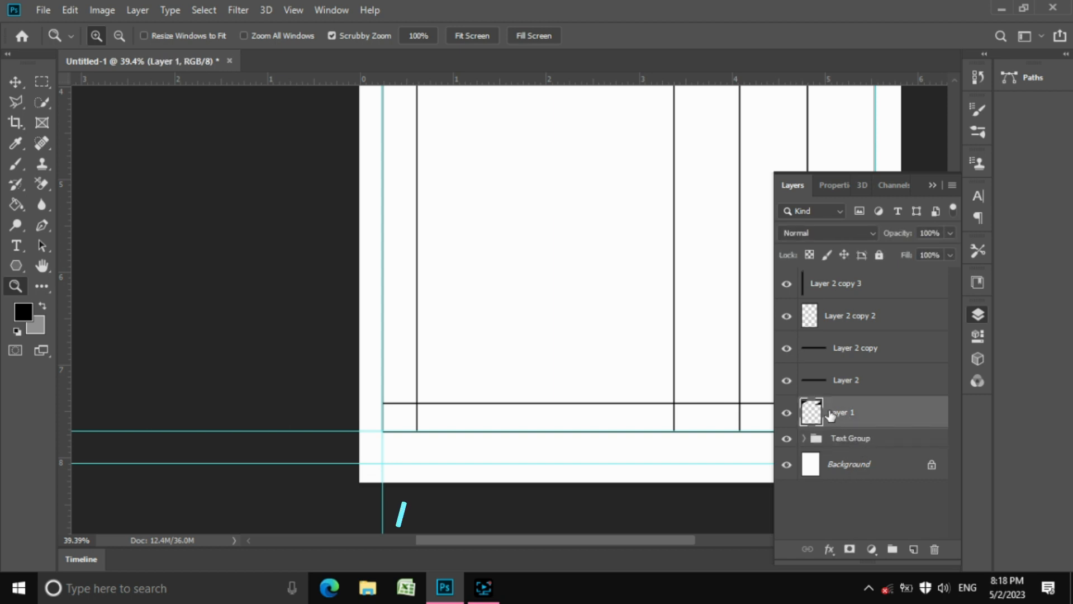
left_click(851, 285, "shift")
key("ctrl+e")
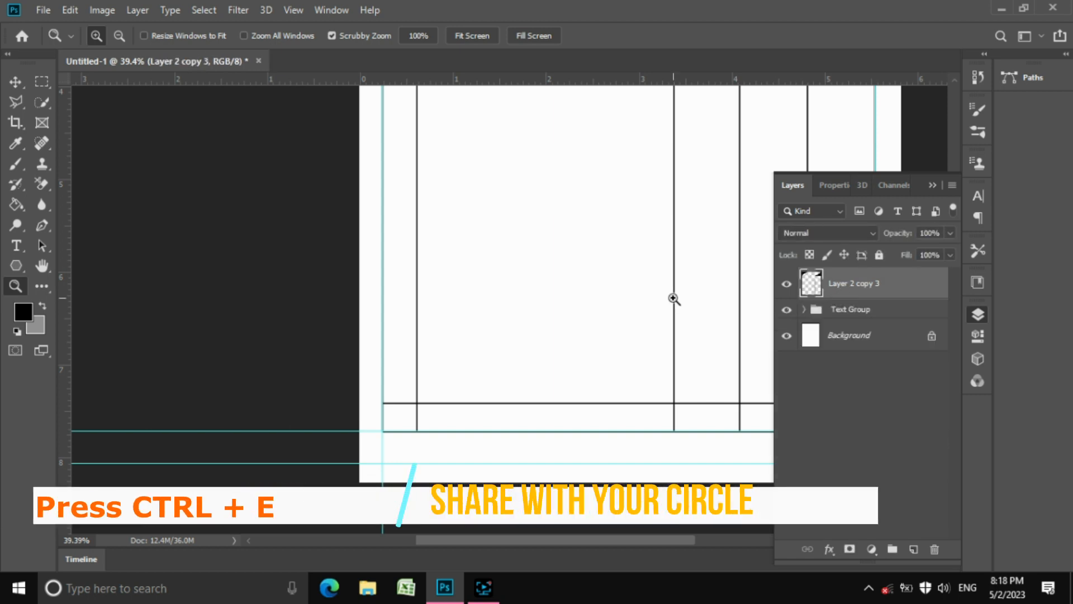
left_click_drag(628, 312, 512, 183)
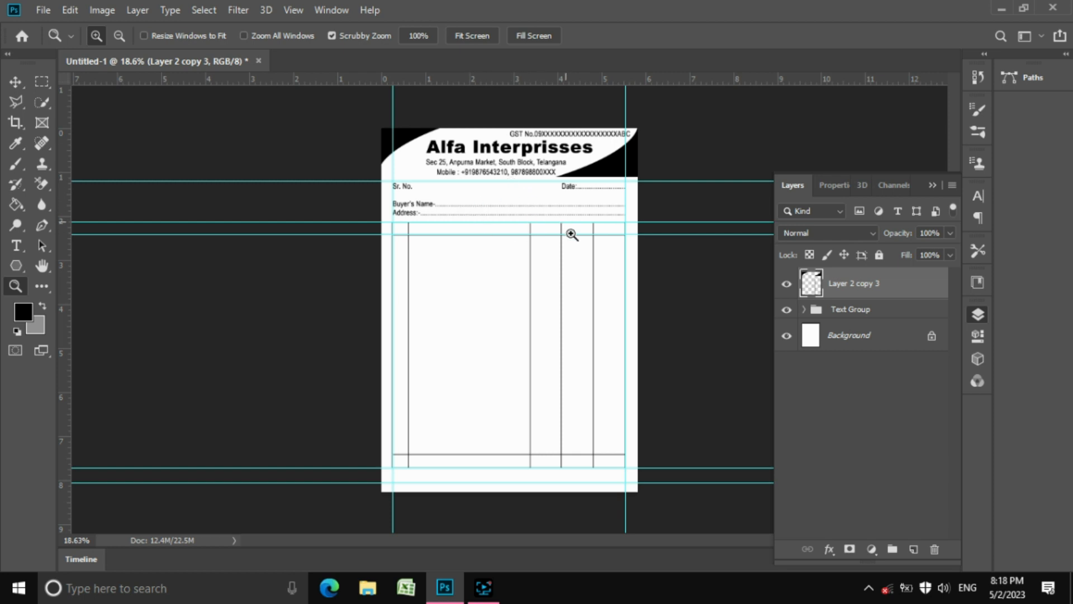
Expand Text Group and select the Sr. No. text layer
left_click_drag(592, 199, 634, 223)
scroll(635, 223, "down", 5)
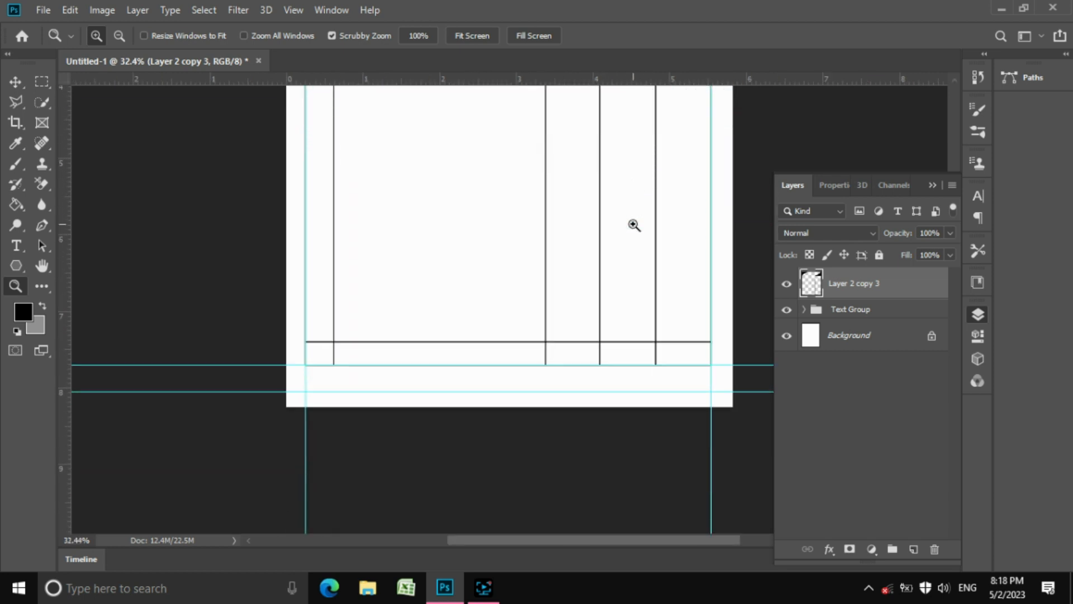
scroll(635, 224, "up", 2)
scroll(634, 224, "up", 4)
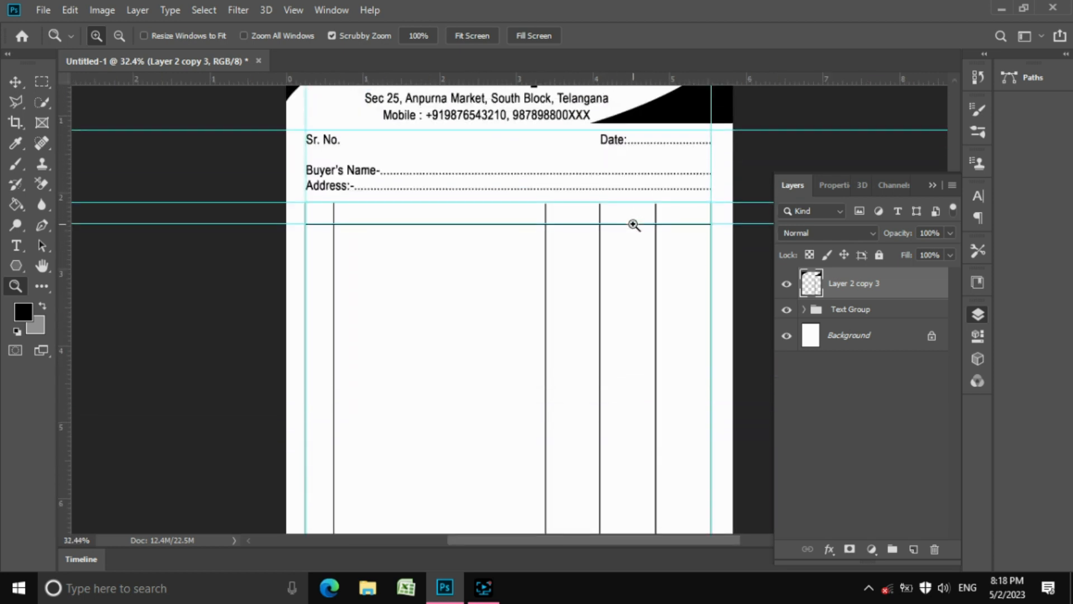
left_click(804, 310)
left_click(855, 338)
left_click(868, 381)
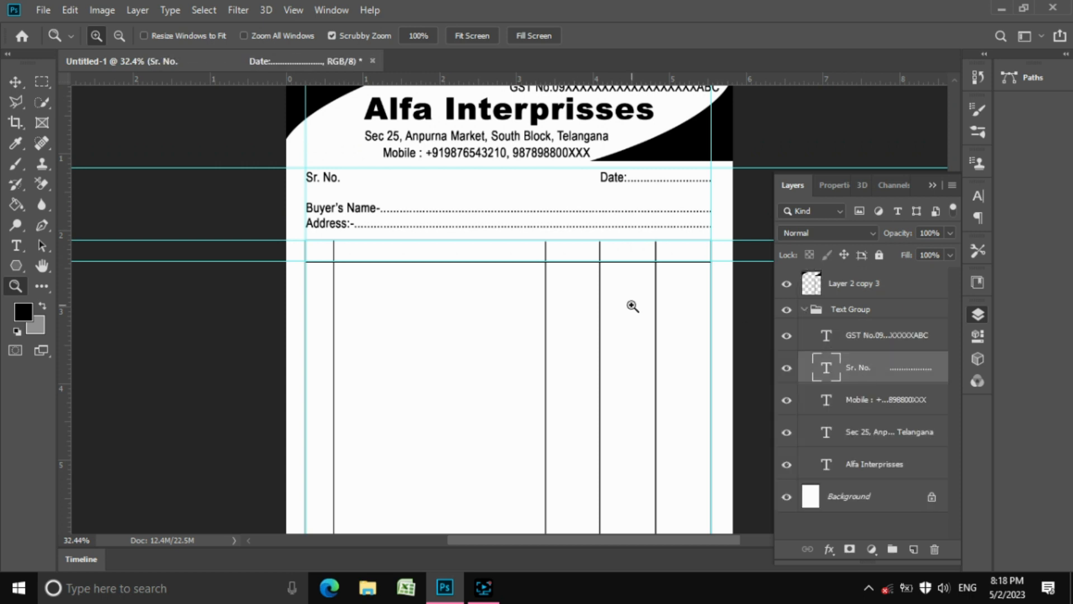
Duplicate the Sr. No. layer and position the copy in the table's header row
key("v")
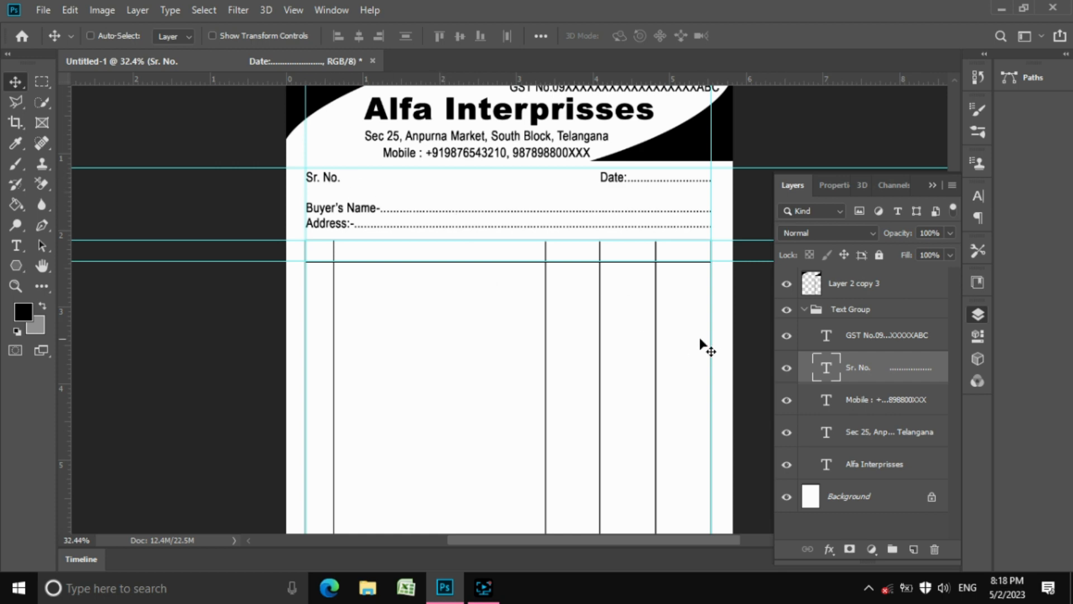
left_click(137, 10)
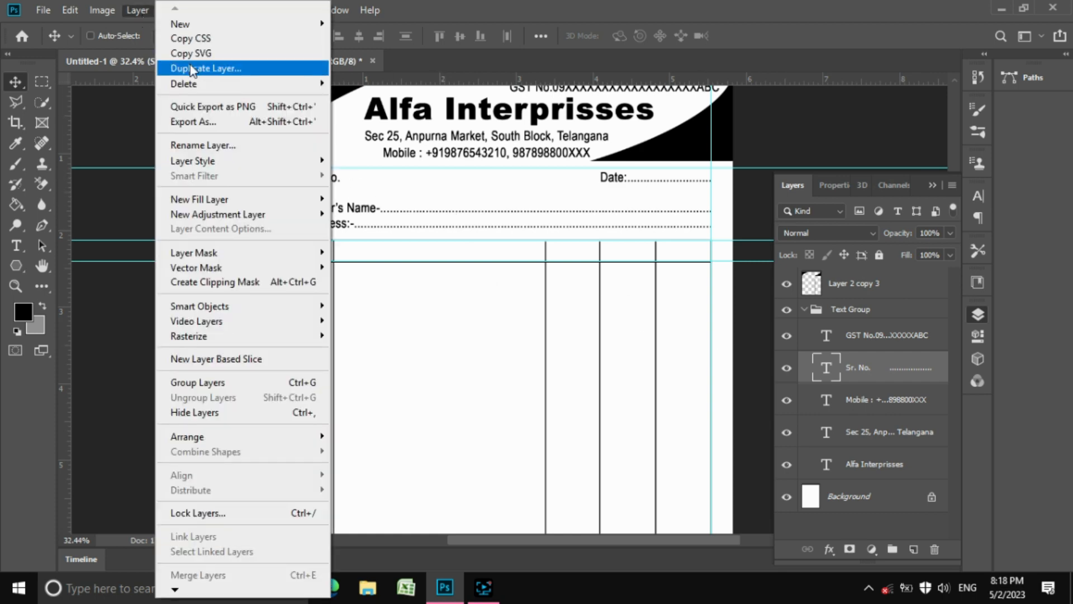
left_click(204, 67)
left_click(666, 151)
left_click_drag(434, 209, 431, 278)
key("Down")
key("Down")
key("Down")
key("Down")
key("Down")
key("Down")
key("Down")
key("Down")
key("Down")
key("Down")
key("Down")
key("Down")
key("Down")
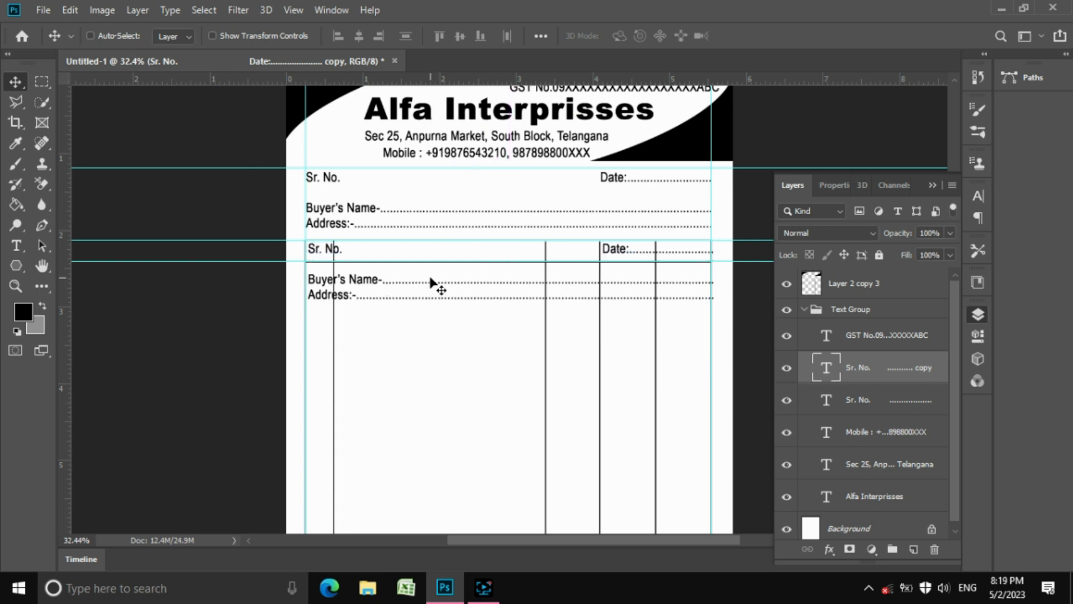
key("Left")
key("Left")
key("Left")
key("Left")
key("Left")
key("Left")
key("Left")
key("Left")
Retype the copy as headings Sr., Particulars/Meterials, Rate, Qty. and Amount, and commit
key("t")
left_click(372, 290)
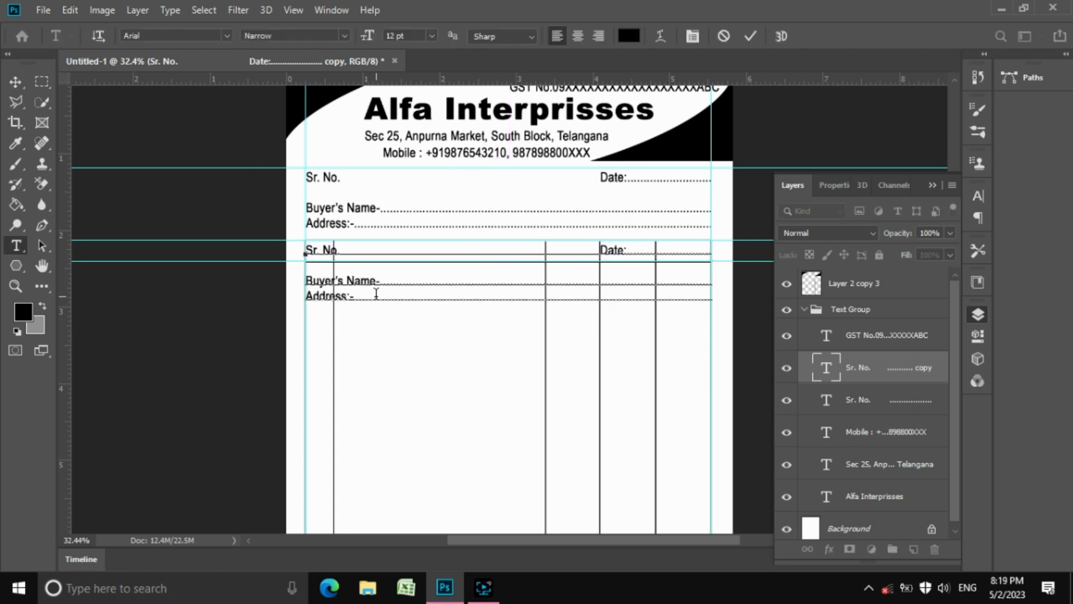
key("ctrl+a")
type("S")
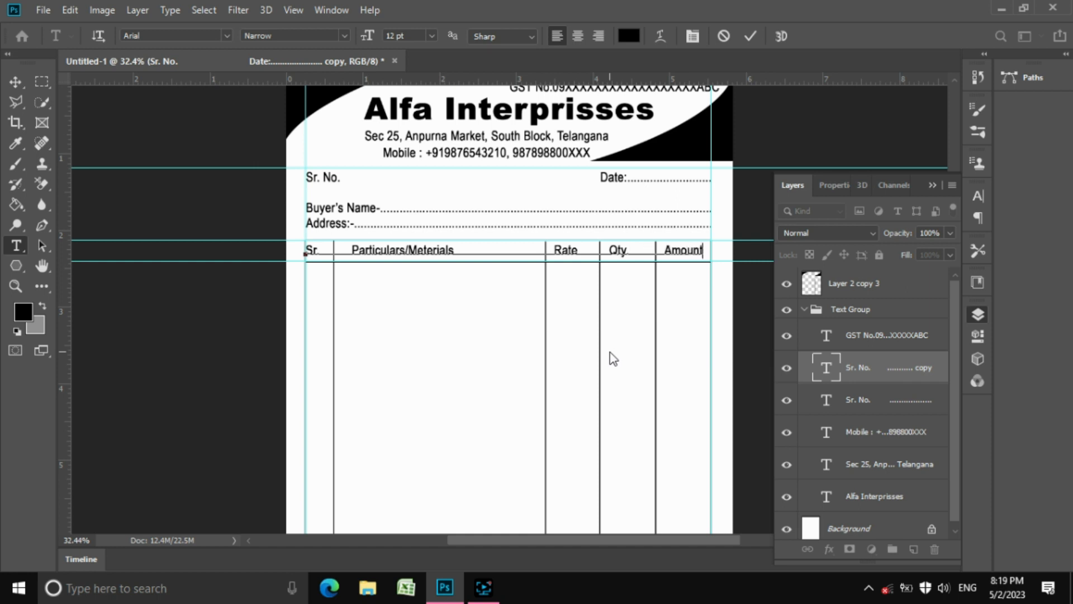
left_click(751, 37)
left_click(15, 83)
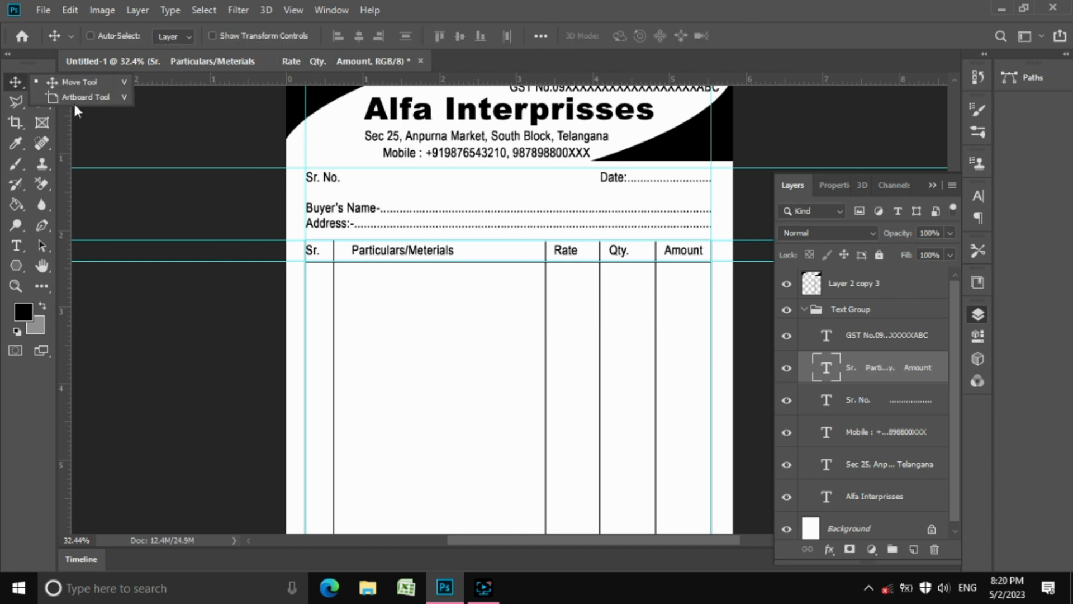
Alt-drag a copy of the headings row down into the table's bottom row
left_click(385, 252)
left_click_drag(452, 261, 451, 306)
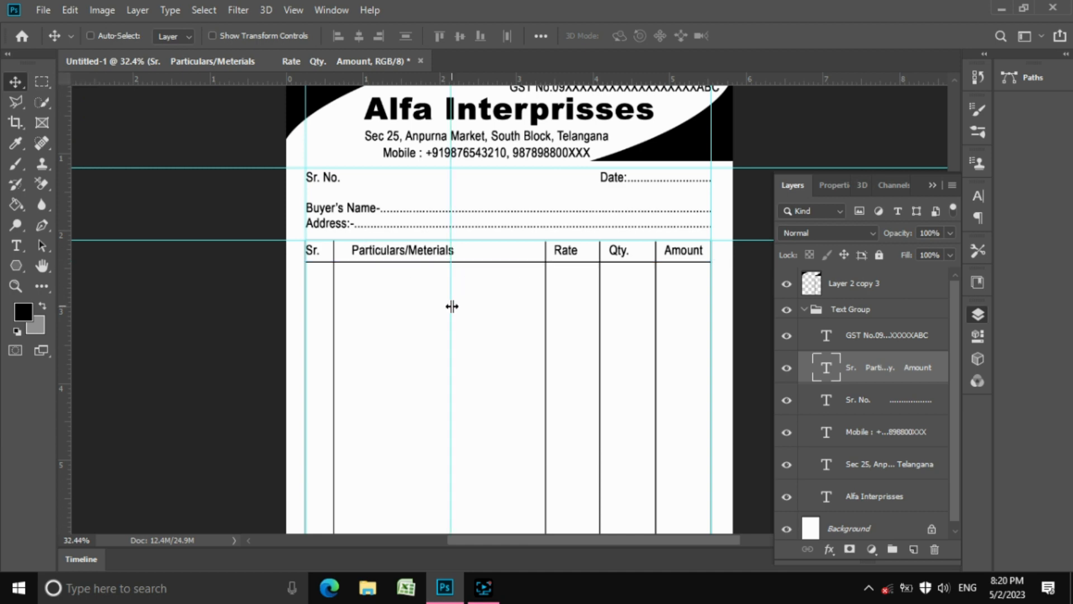
key("Escape")
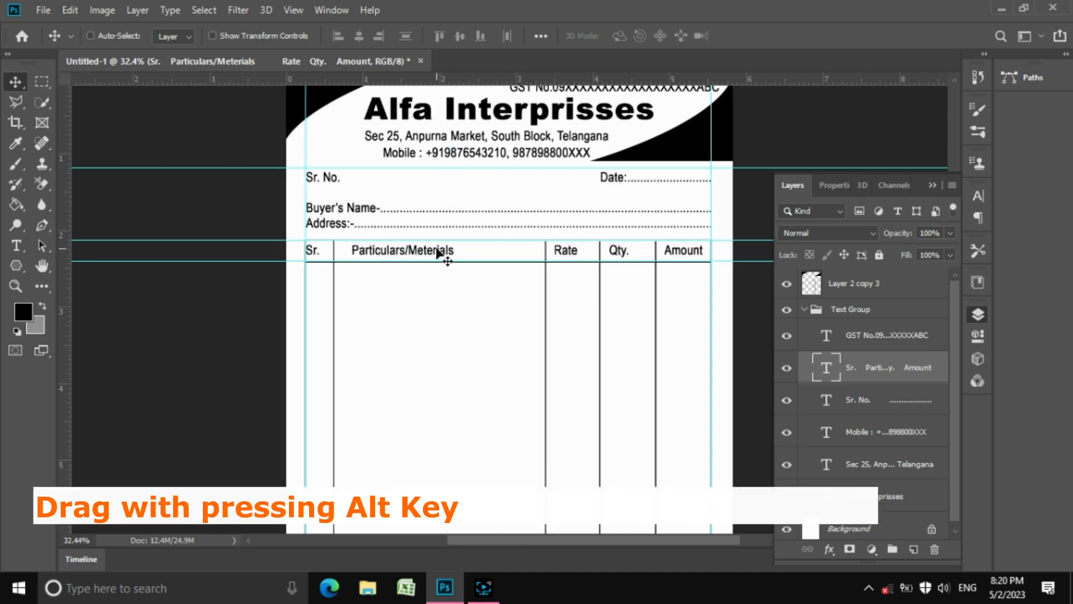
left_click_drag(443, 255, 443, 350)
scroll(443, 350, "down", 4)
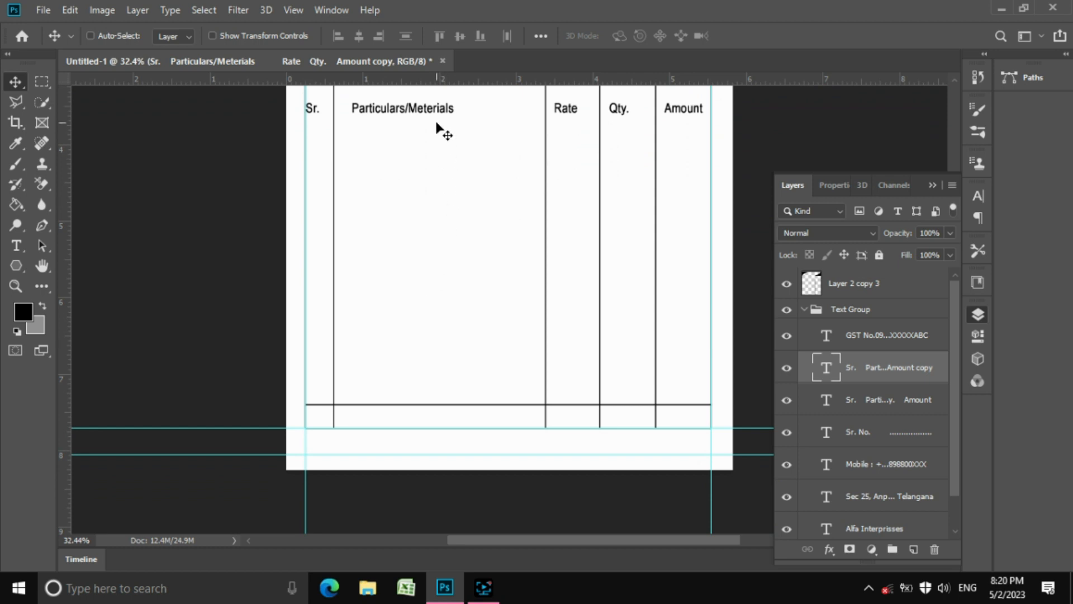
left_click_drag(436, 125, 457, 62)
Retype the copied row as 'Total :' and move it just left of the Rate column
key("t")
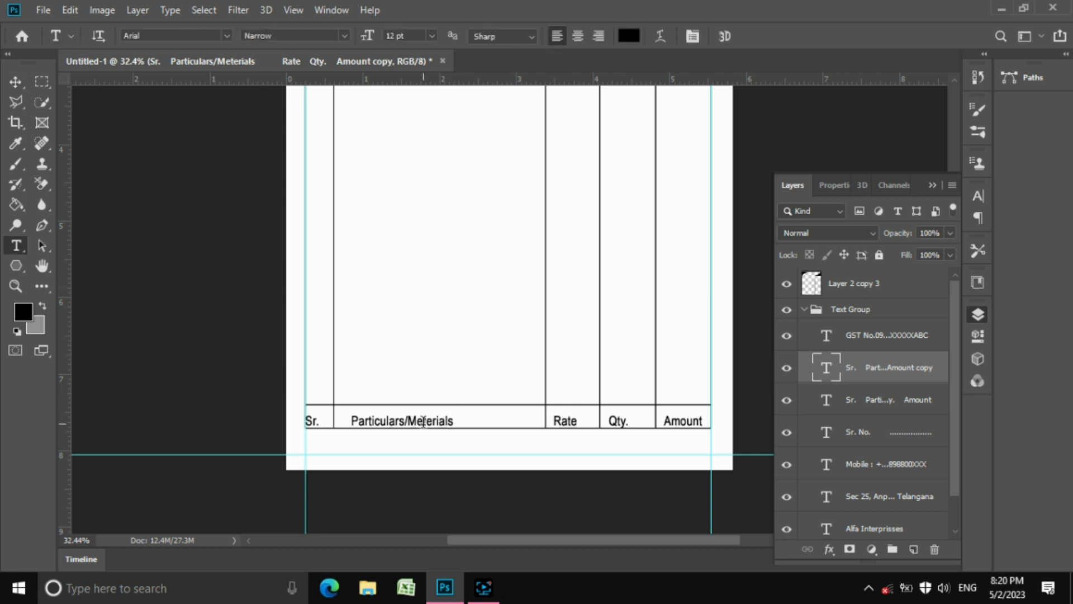
left_click(423, 421)
key("ctrl+a")
type("Total")
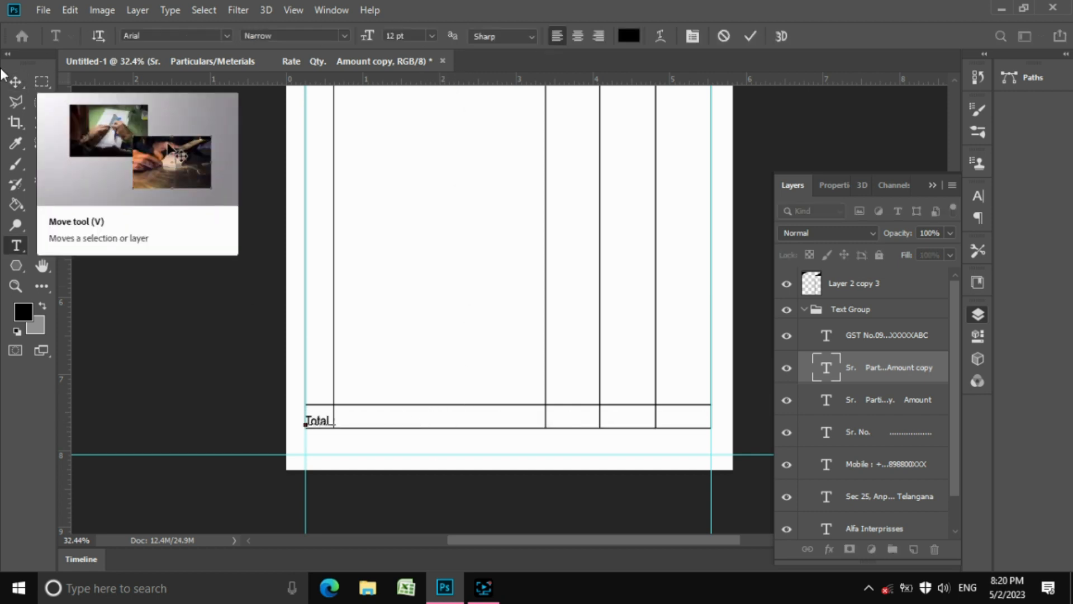
left_click(15, 82)
left_click_drag(340, 425, 516, 419)
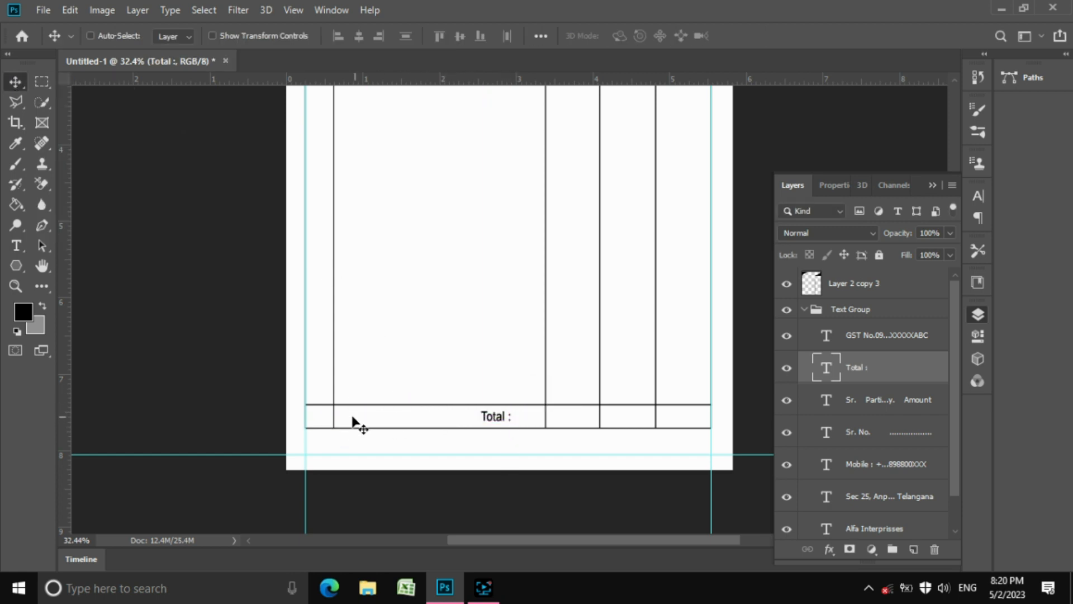
key("z")
left_click_drag(326, 413, 437, 464)
Clear the vertical divider segment inside the Total row on Layer 2 copy 3
left_click(42, 83)
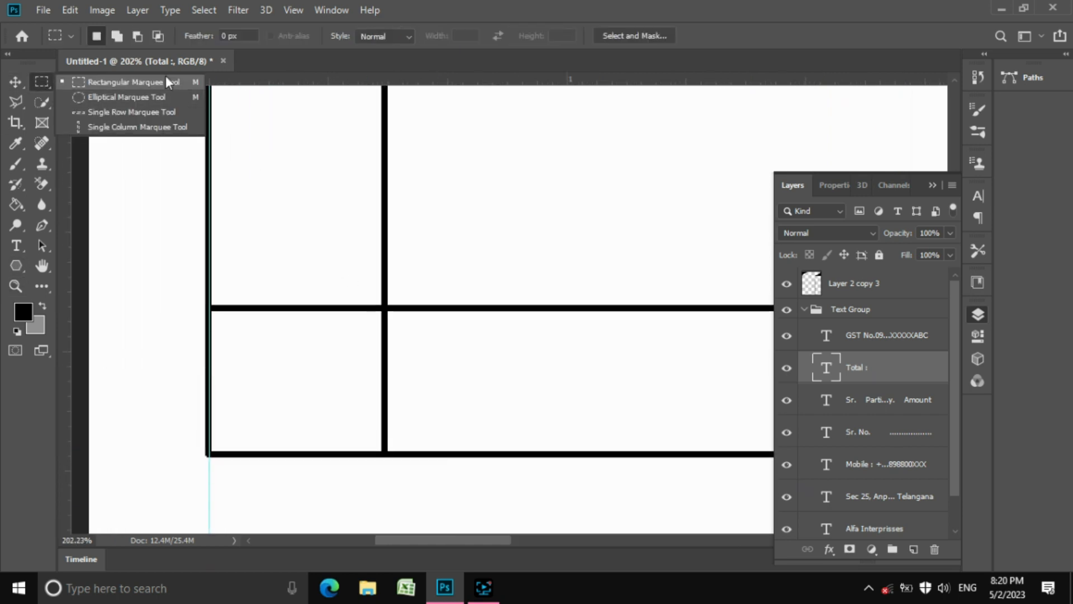
left_click(168, 82)
left_click_drag(429, 314, 334, 449)
key("Delete")
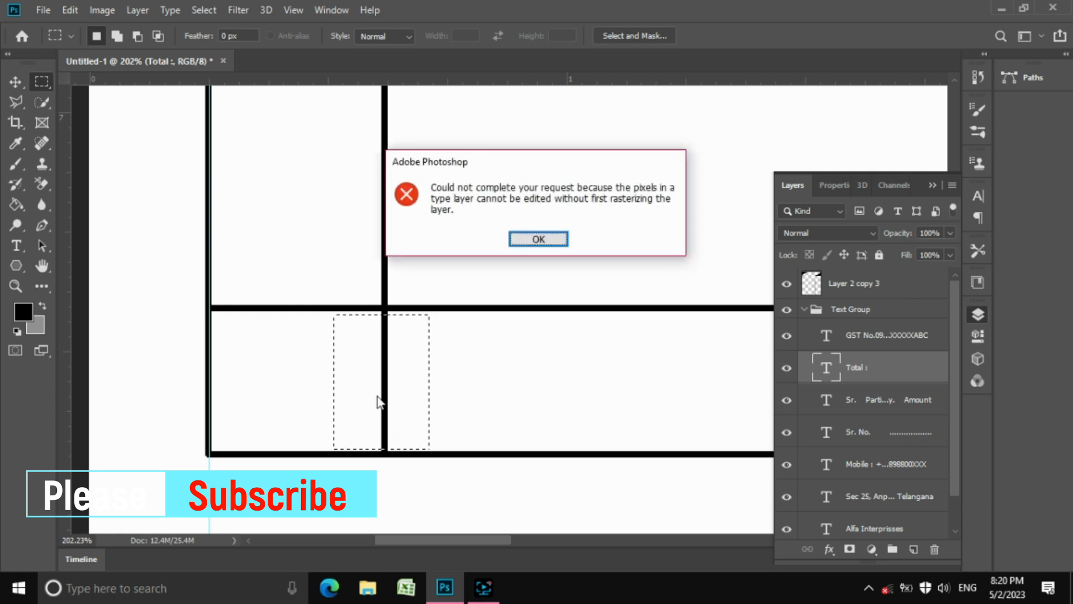
left_click(539, 239)
left_click(806, 310)
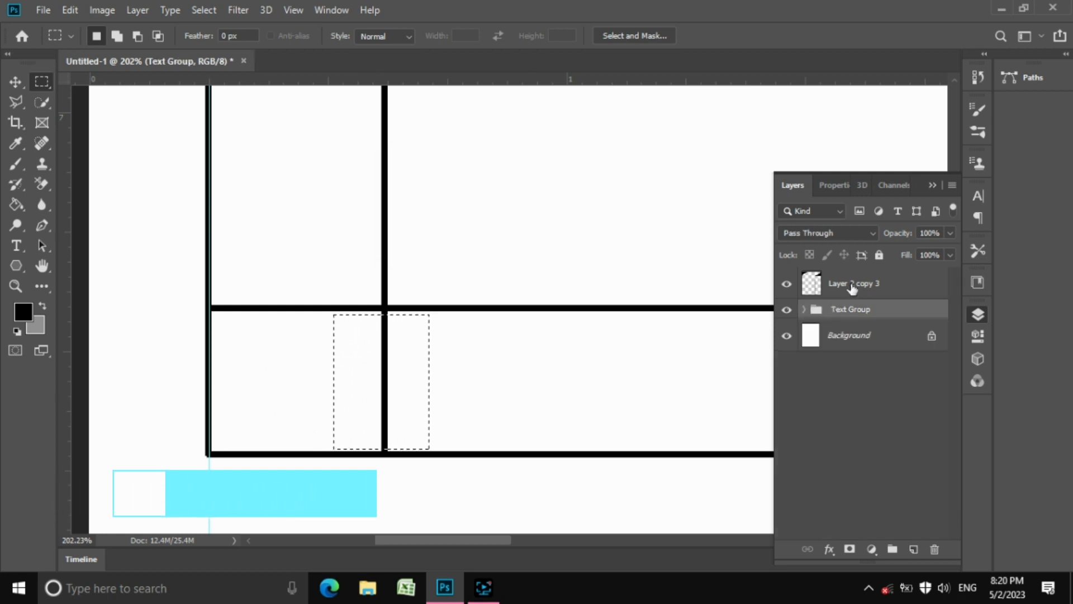
left_click(854, 283)
left_click(75, 12)
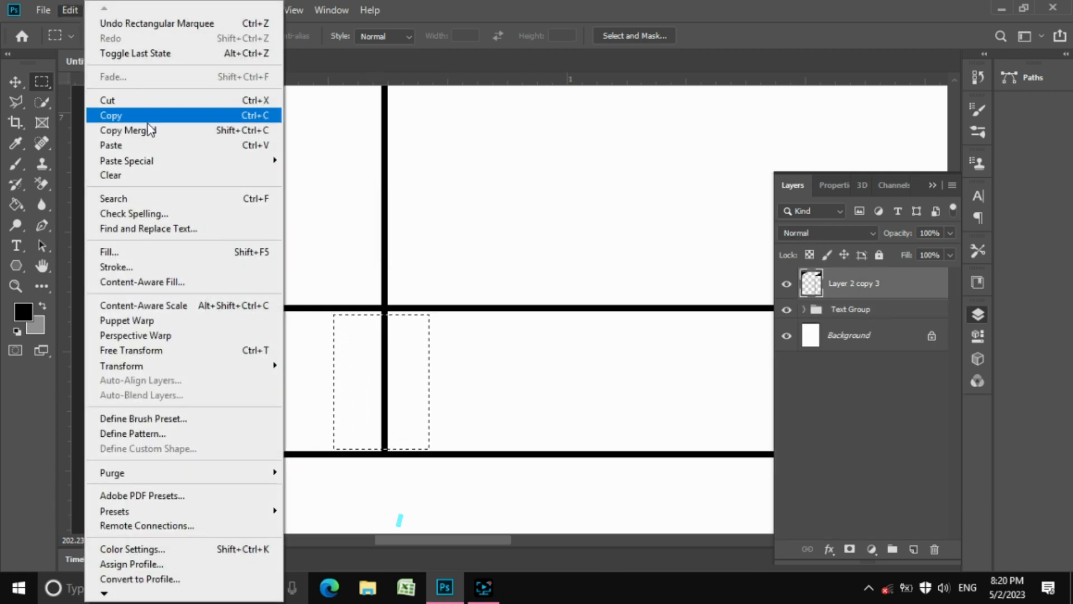
left_click(146, 175)
Zoom in closely on the line crossing; Move tool attempts give empty-selection errors
key("z")
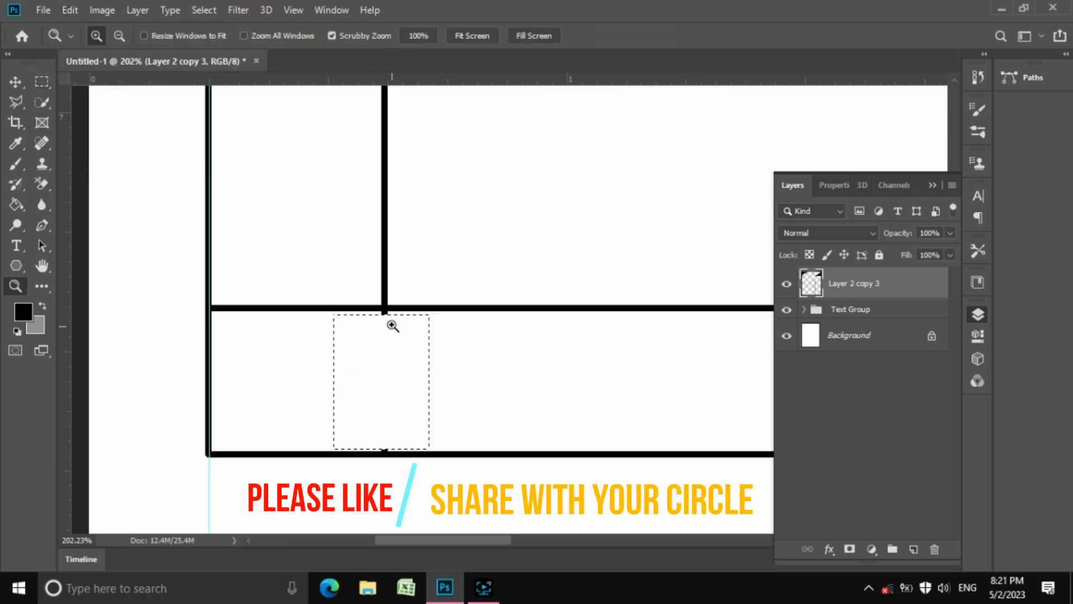
left_click_drag(391, 317, 468, 379)
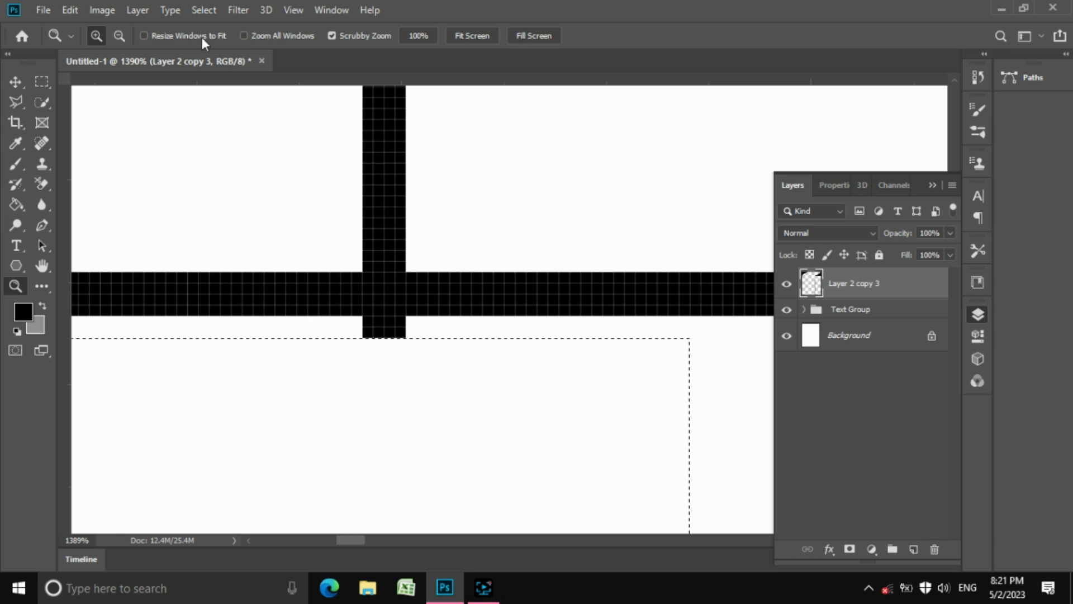
key("v")
left_click(446, 397)
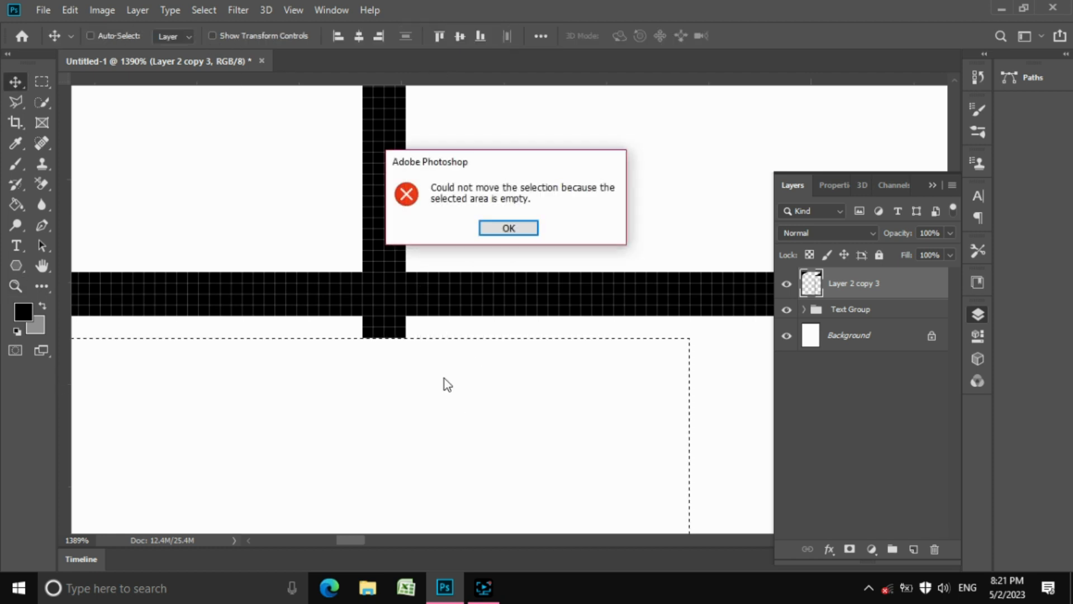
left_click(509, 227)
left_click(487, 376)
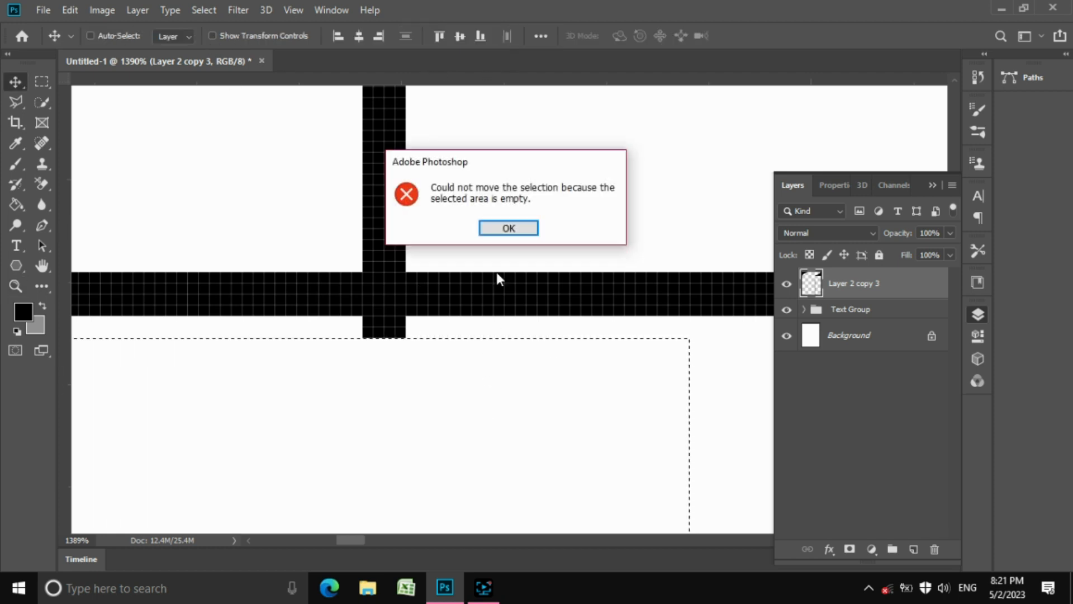
left_click(508, 228)
Marquee and clear the leftover divider stub below the line crossing, then deselect
left_click(42, 84)
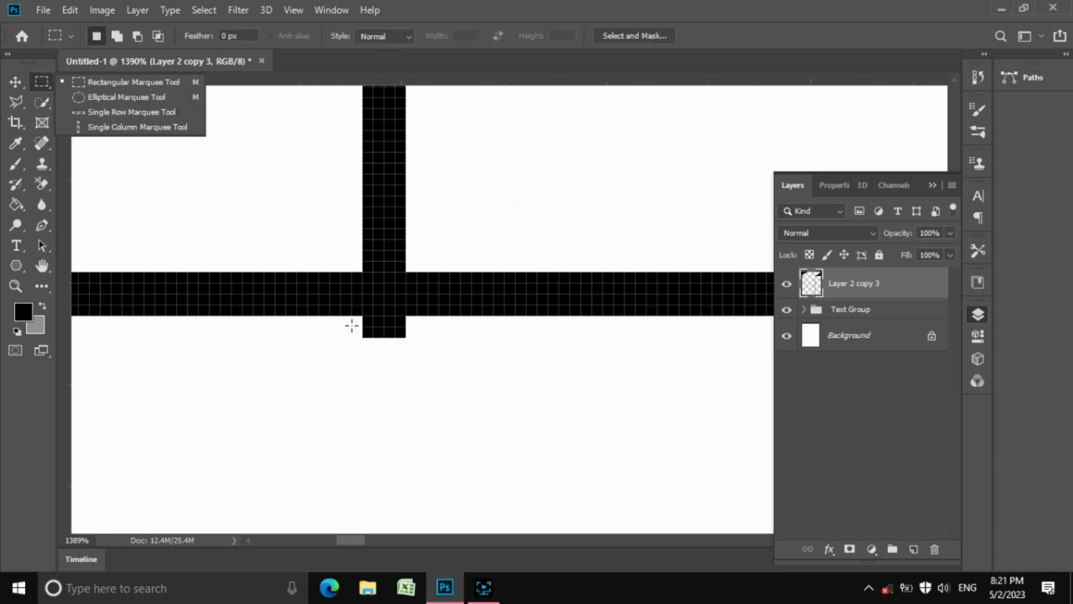
left_click_drag(340, 316, 449, 381)
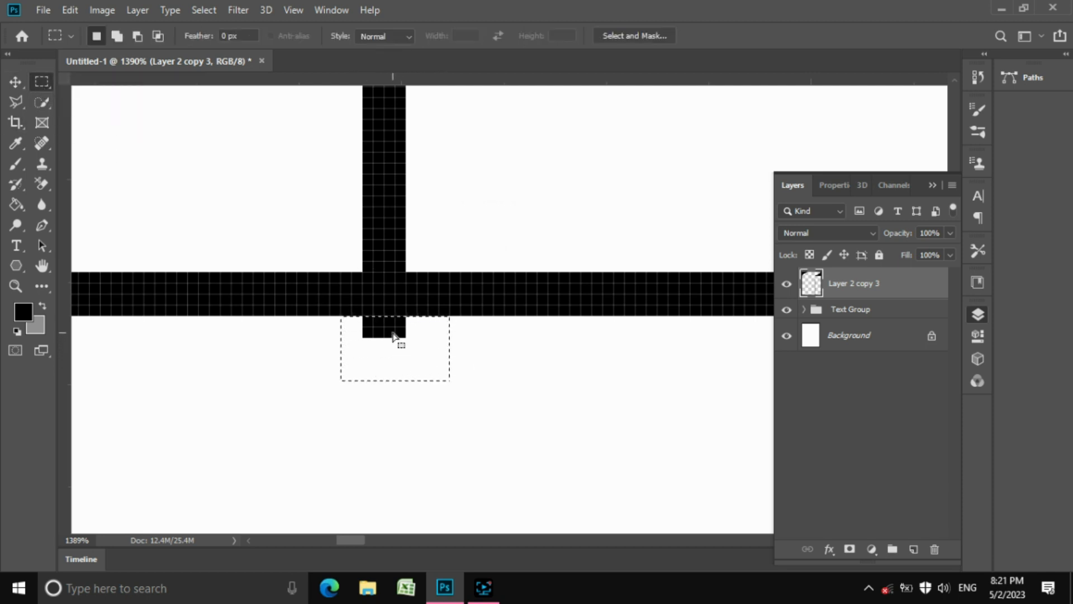
right_click(393, 336)
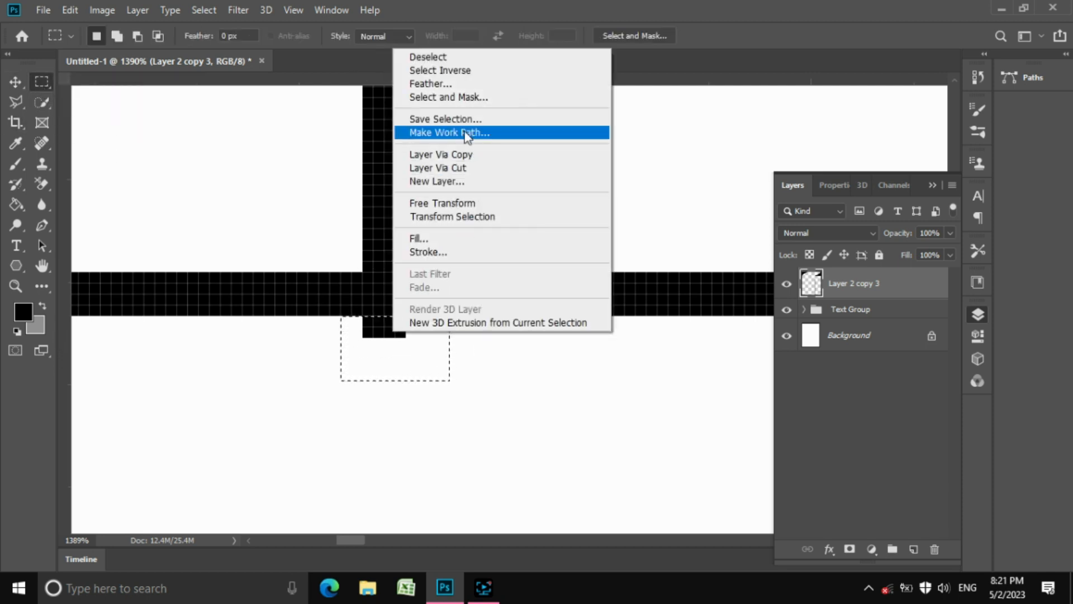
left_click(409, 381)
left_click(75, 6)
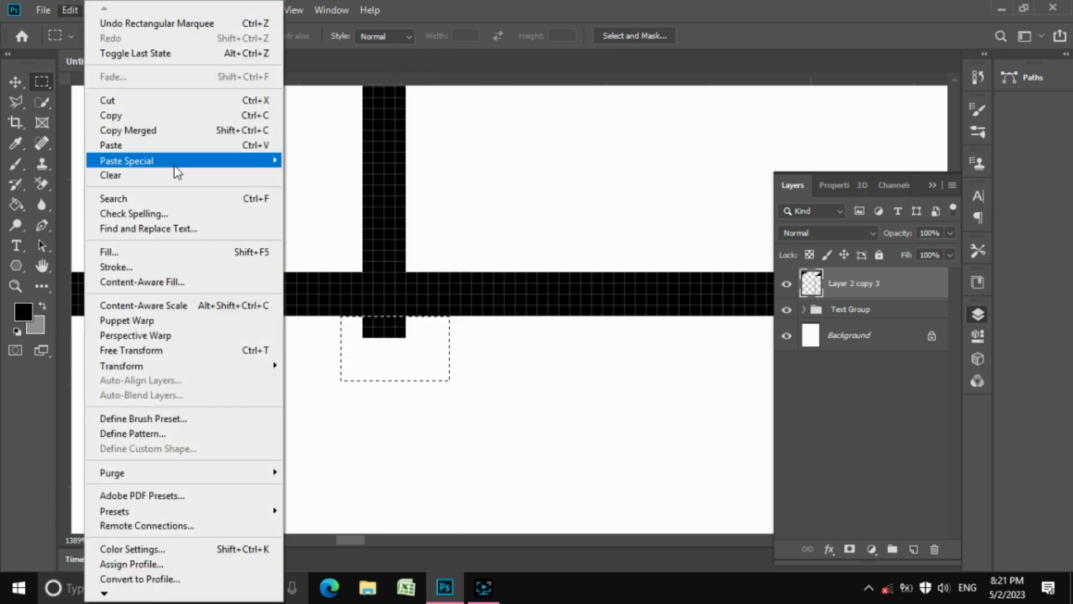
left_click(112, 175)
key("ctrl+d")
Clear the small remaining stub above the bottom line, then fit the invoice on screen
key("z")
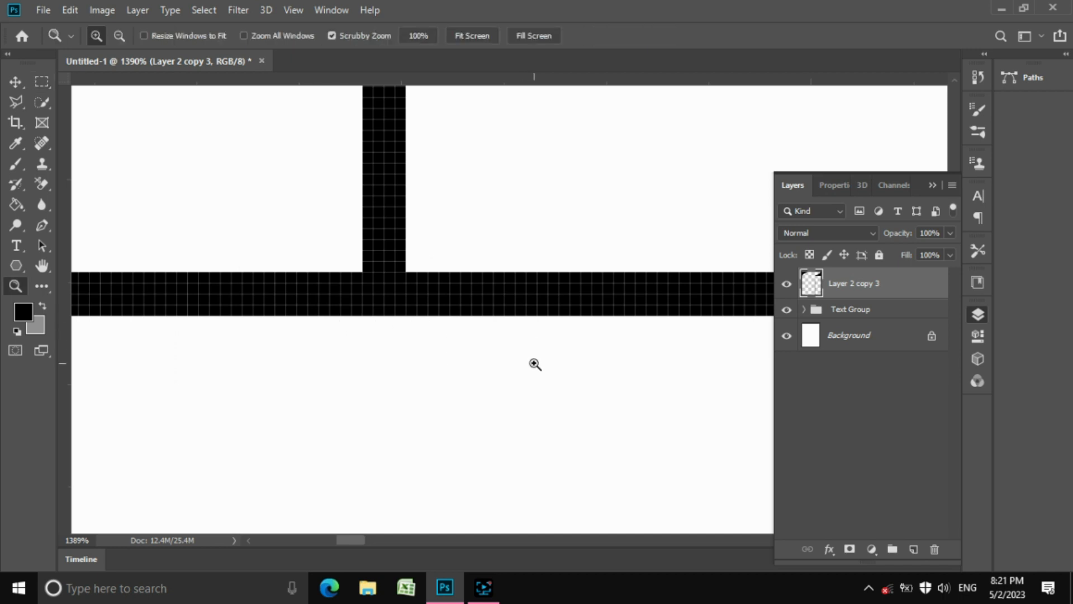
left_click_drag(534, 362, 430, 317)
left_click_drag(521, 487, 697, 481)
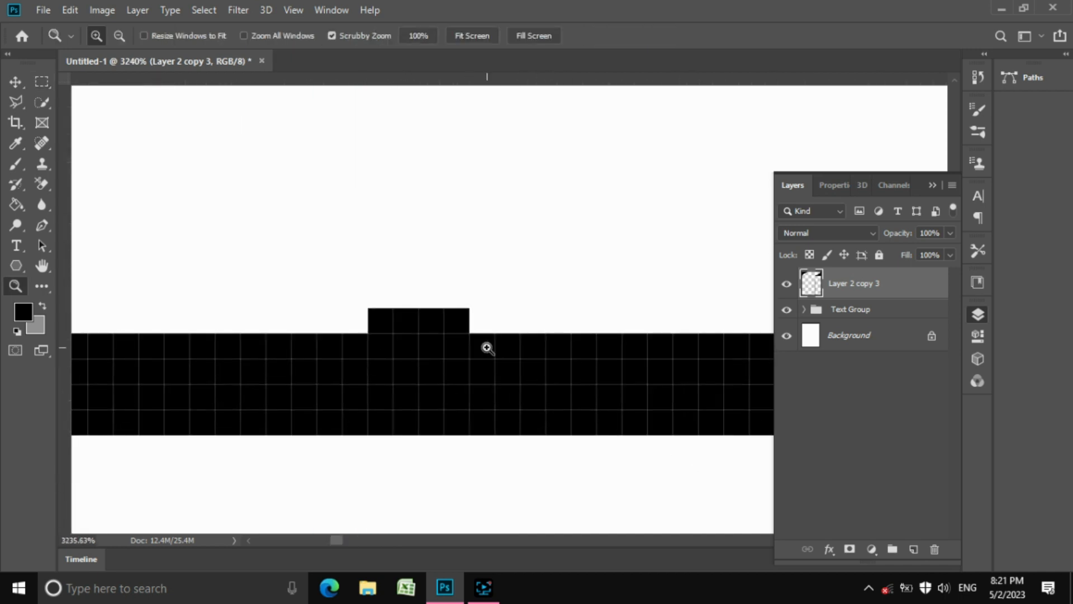
key("m")
left_click_drag(317, 232, 521, 332)
left_click(70, 10)
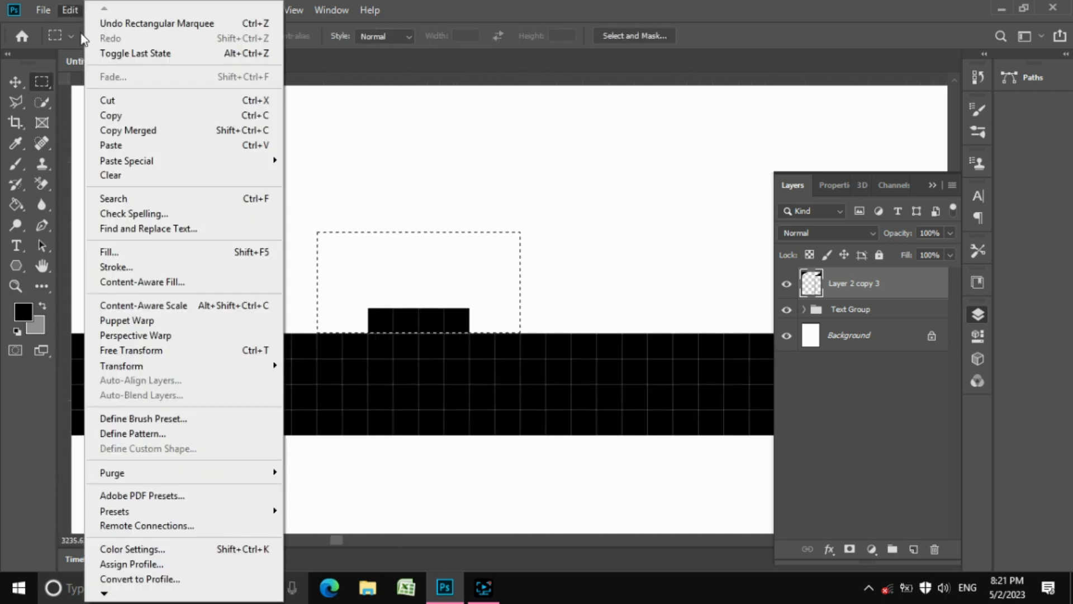
left_click(134, 175)
key("ctrl+d")
key("z")
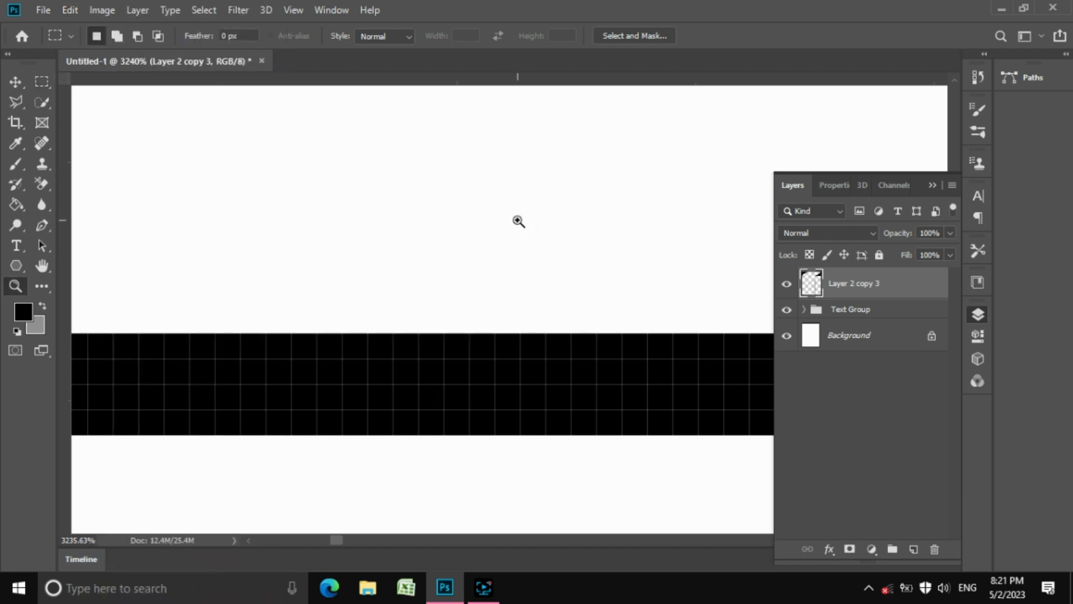
left_click(470, 37)
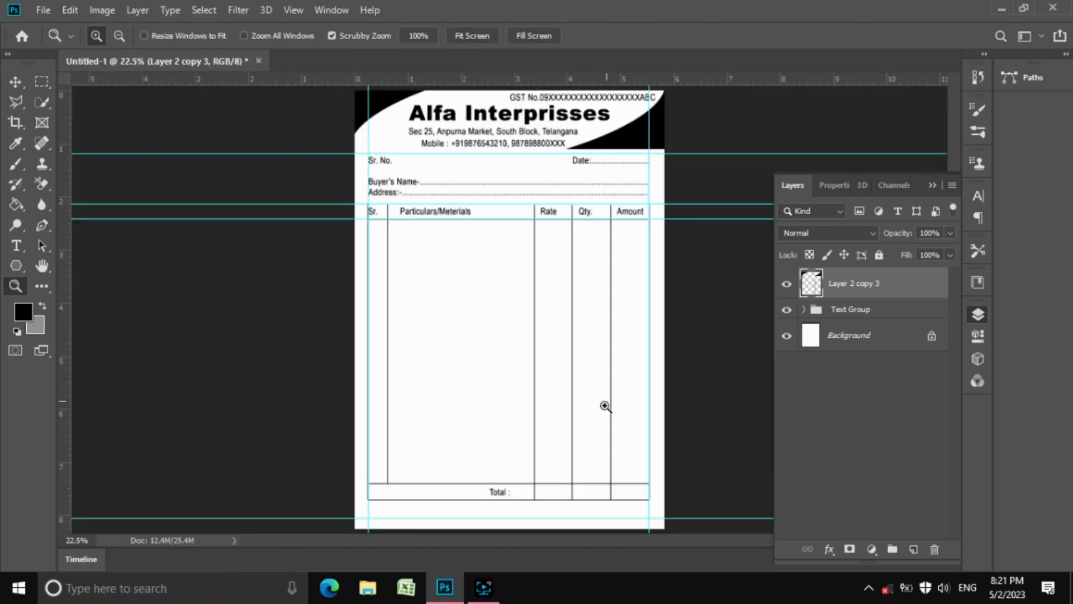
Marquee the Total row's lines, nudge them up two Shift+Up steps, commit, and deselect
left_click_drag(582, 492, 618, 494)
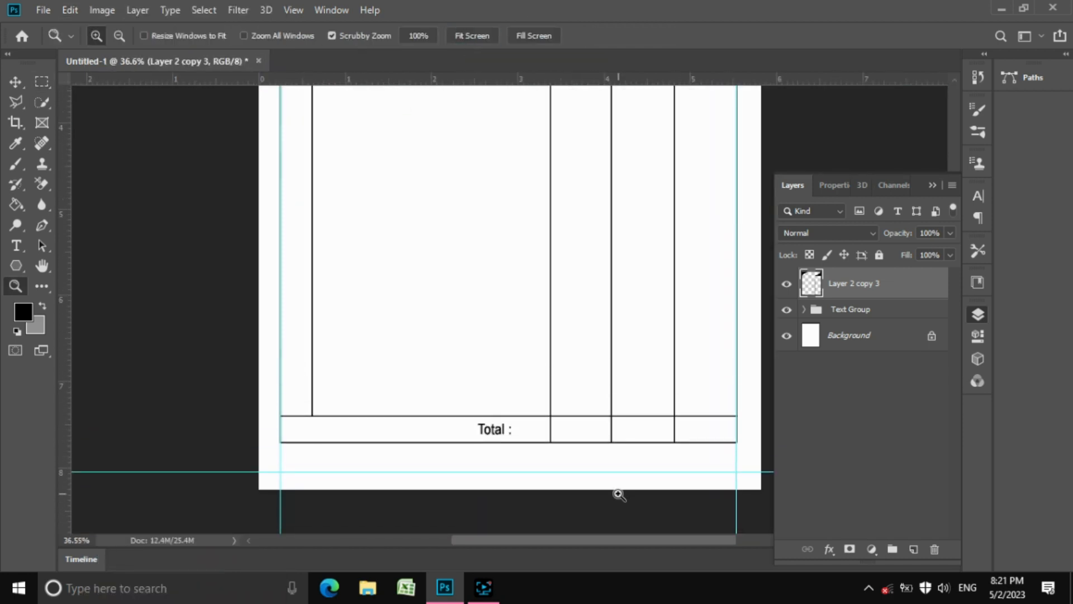
left_click(41, 83)
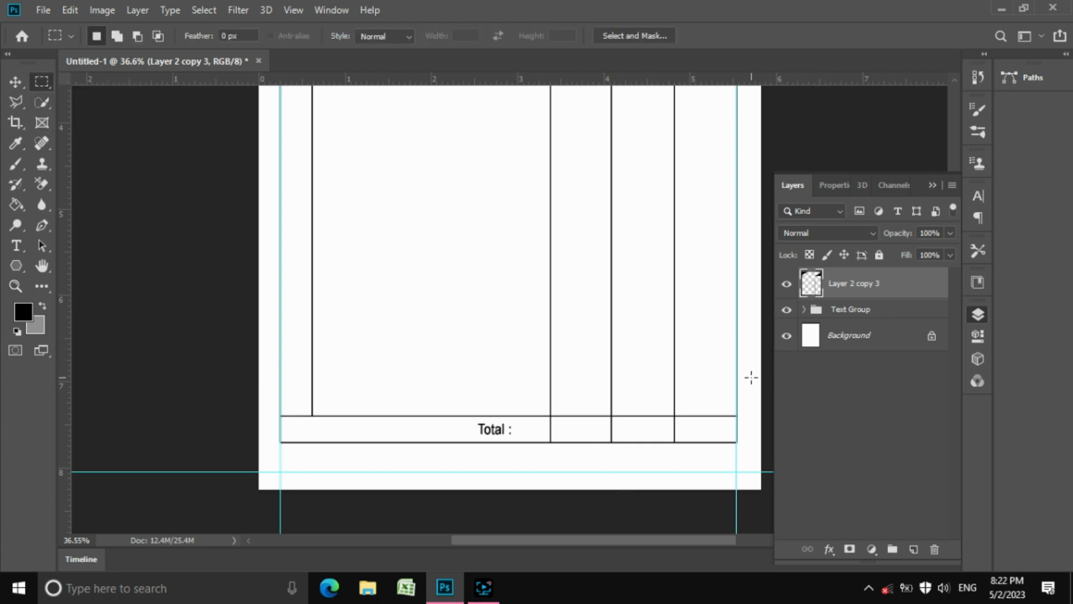
left_click_drag(751, 377, 266, 462)
key("ctrl+t")
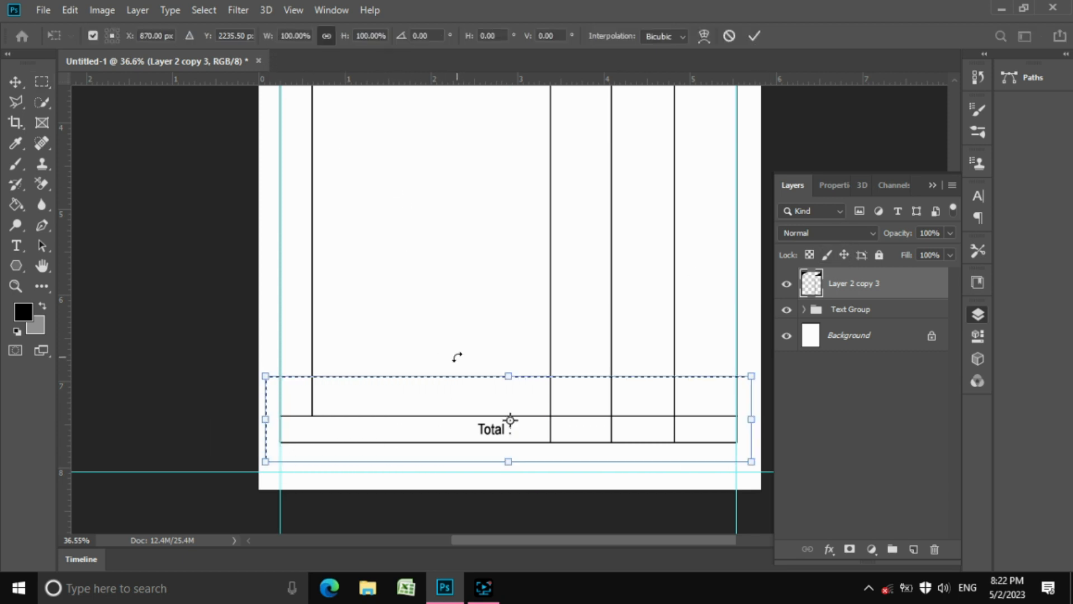
key("shift+Up")
key("shift+Up")
key("shift+Up")
key("shift+Up")
key("shift+Up")
key("shift+Up")
key("shift+Up")
key("shift+Up")
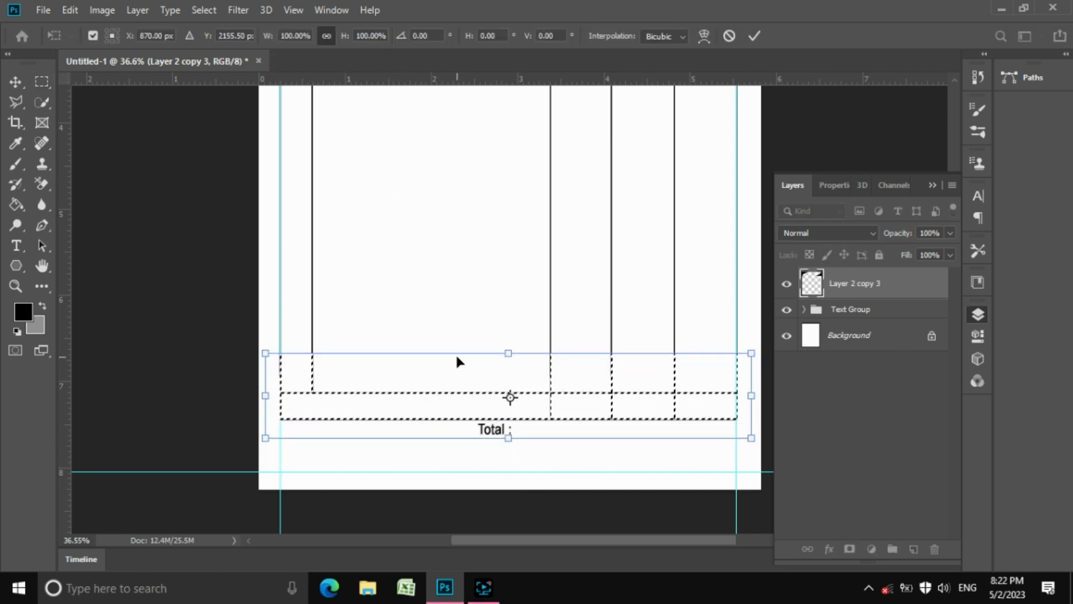
key("shift+Up")
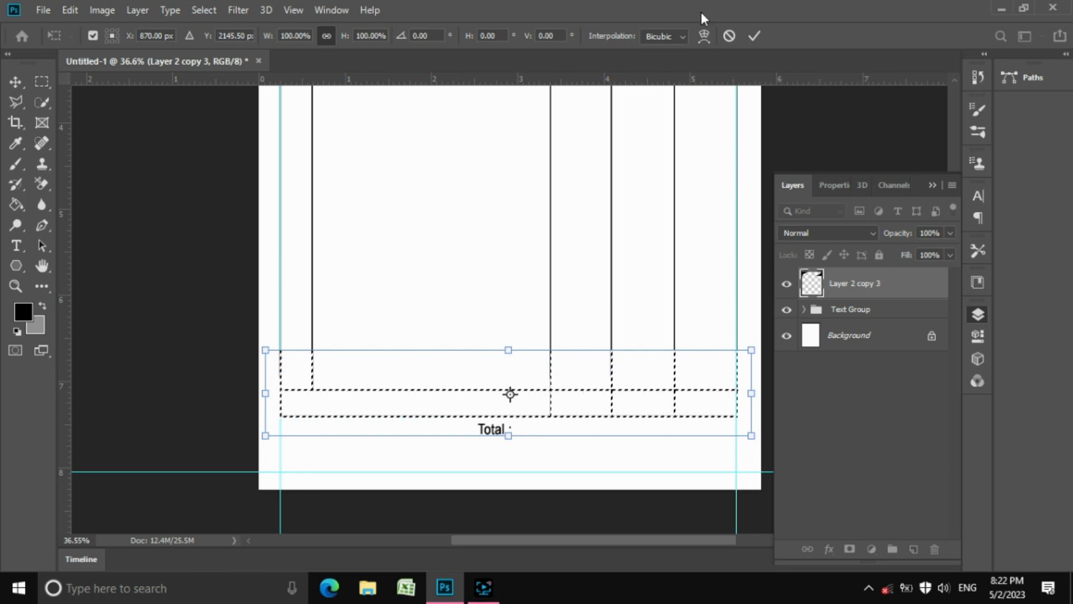
left_click(754, 36)
key("ctrl+d")
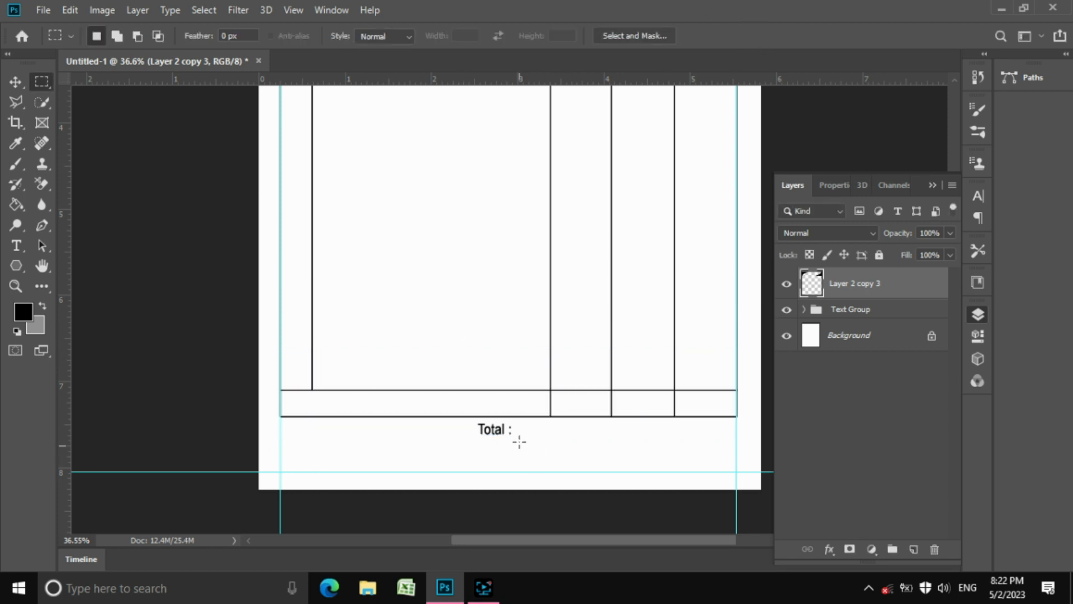
With the Move tool, list the layers under the Total : label and pick the Text Group
key("v")
right_click(498, 435)
left_click(506, 441)
right_click(499, 434)
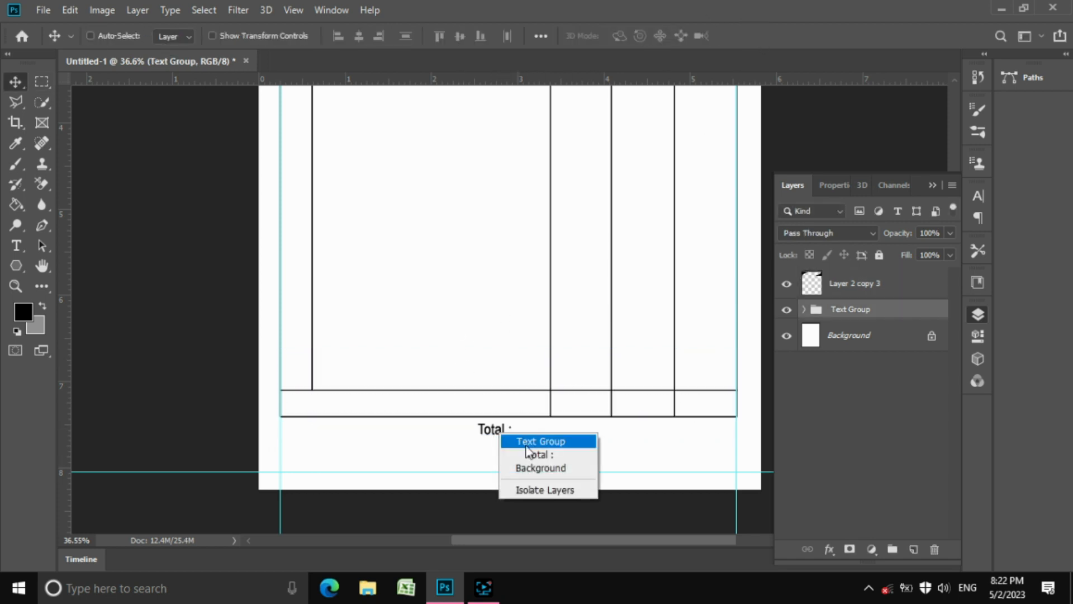
Move the Total : text layer up into the Total row
left_click(528, 454)
left_click_drag(515, 448, 635, 381)
key("z")
left_click_drag(607, 498, 706, 471)
left_click_drag(410, 443, 371, 376)
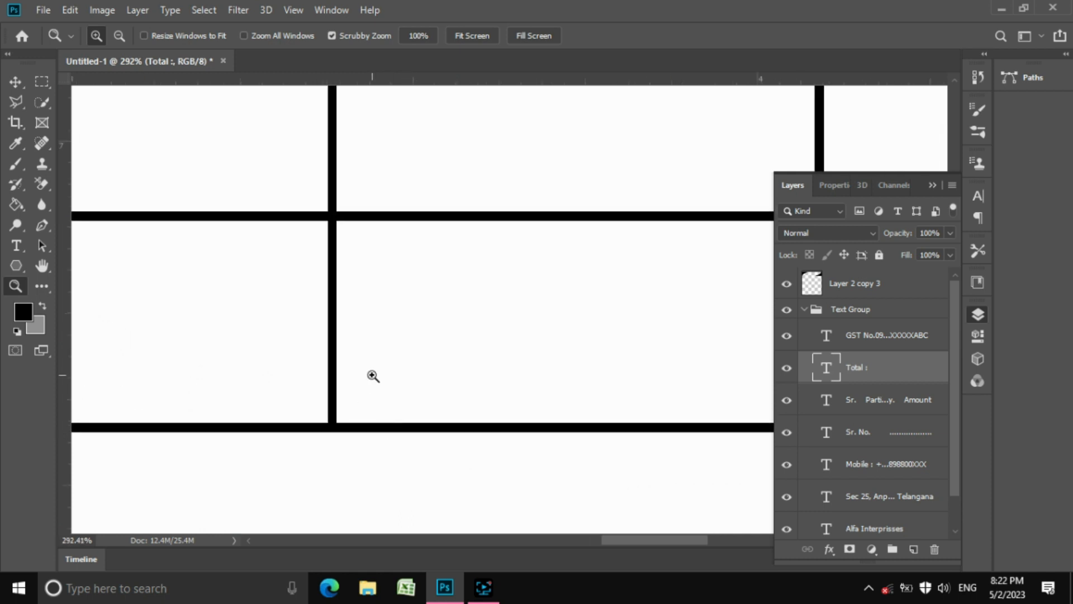
Erase the vertical divider crossing the Total row on Layer 2 copy 3 with Edit > Clear
key("m")
left_click_drag(344, 221, 287, 422)
left_click(70, 10)
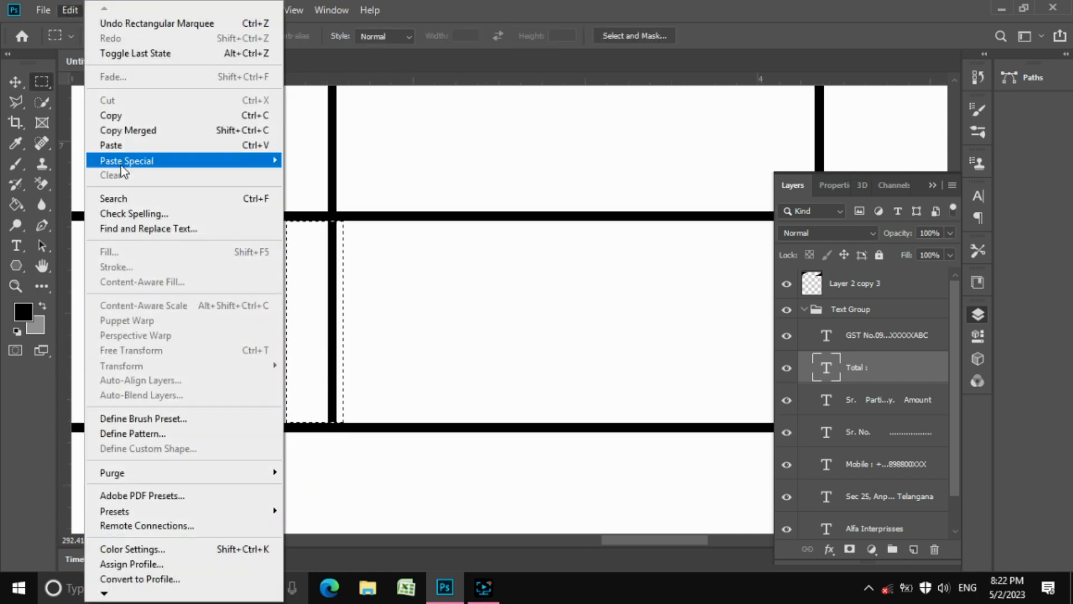
left_click(336, 251)
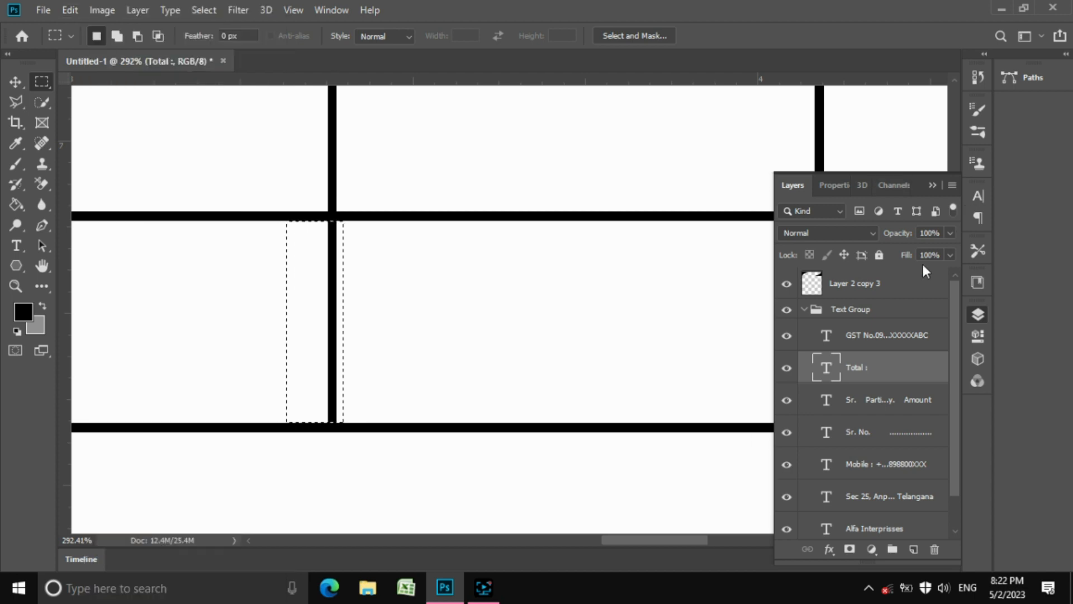
left_click(897, 280)
left_click(70, 10)
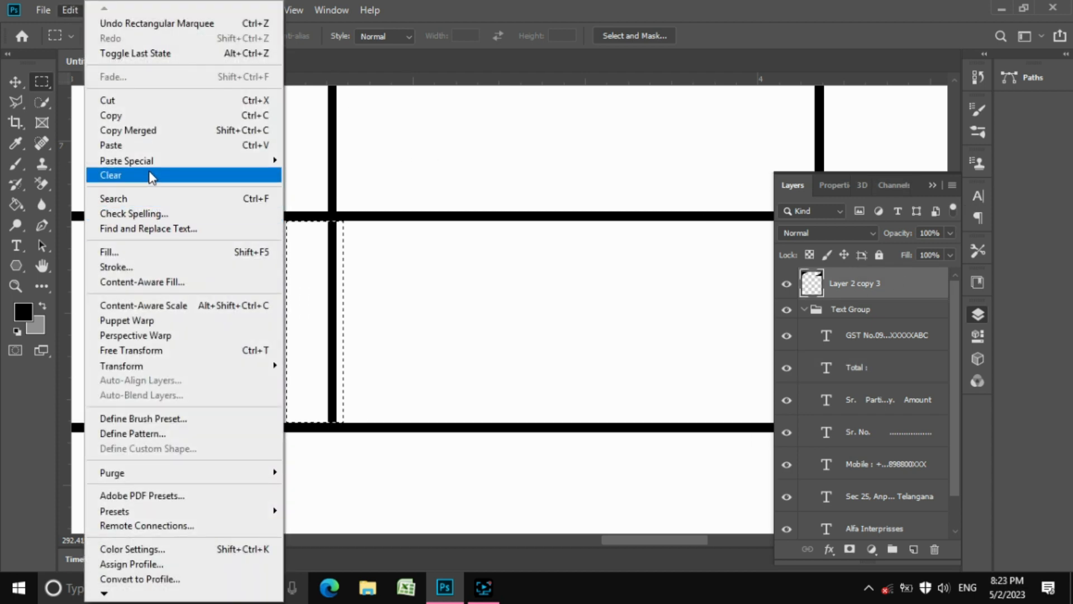
left_click(151, 175)
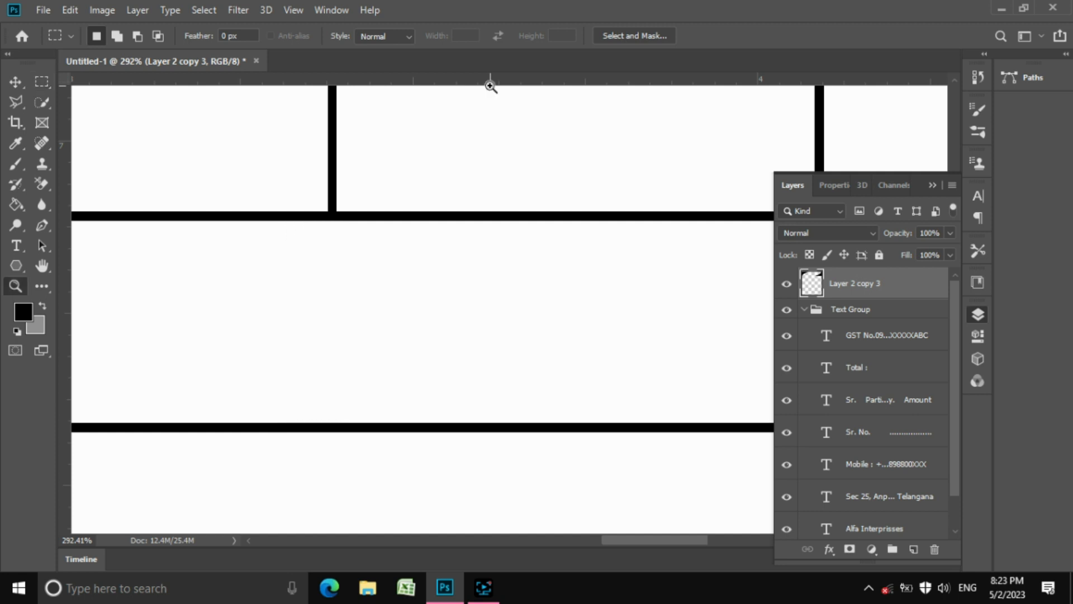
left_click_drag(498, 228, 389, 168)
left_click_drag(514, 260, 477, 241)
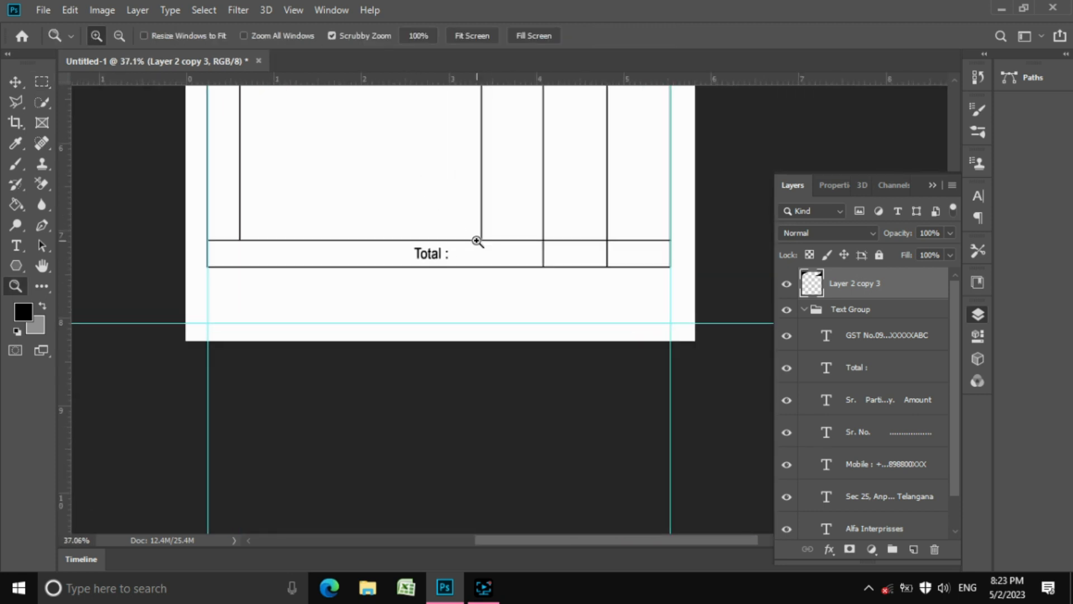
Scale up the Total : text layer inside its row
key("v")
right_click(442, 257)
left_click(468, 275)
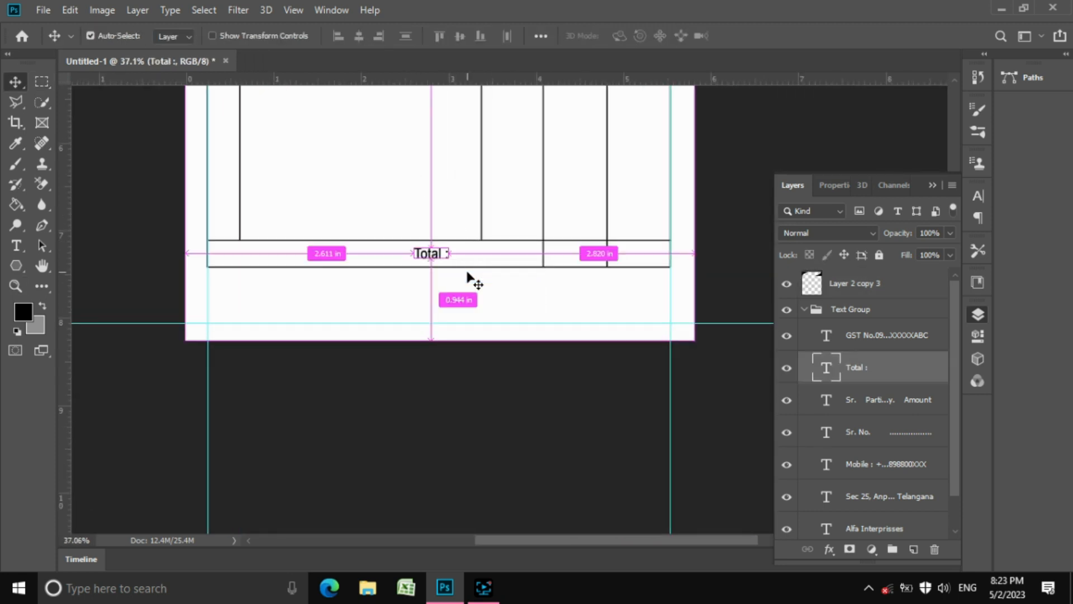
key("ctrl+t")
left_click_drag(458, 254, 515, 251)
key("Return")
key("ctrl+t")
key("Return")
Alt-drag a copy of Total : just below the table and start scaling it to about 56%
key("z")
left_click(570, 242, "alt")
left_click_drag(601, 279, 625, 302)
key("v")
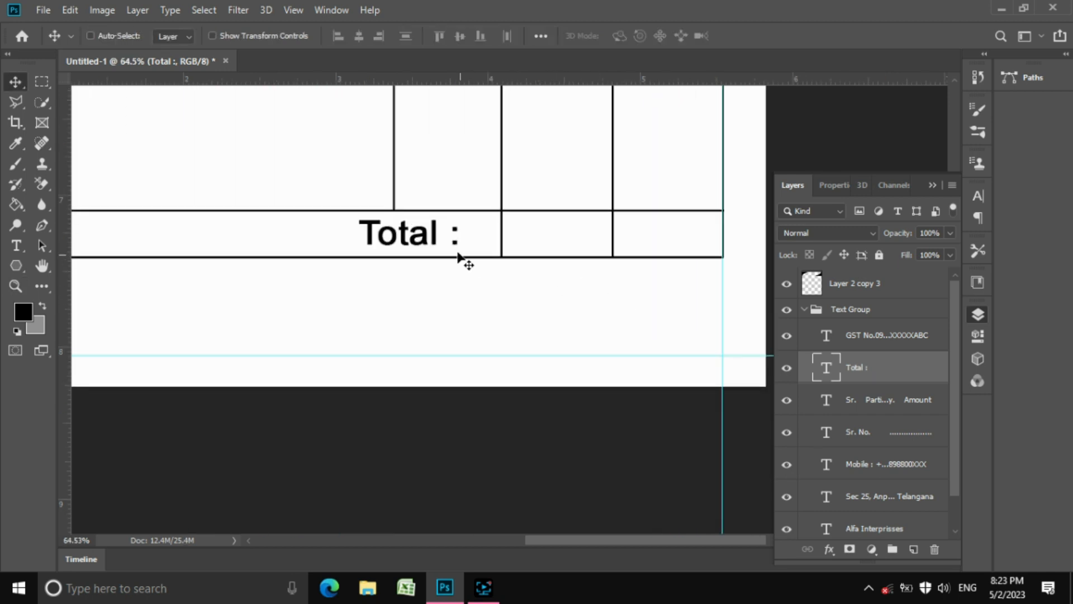
left_click_drag(462, 259, 488, 336)
key("ctrl+t")
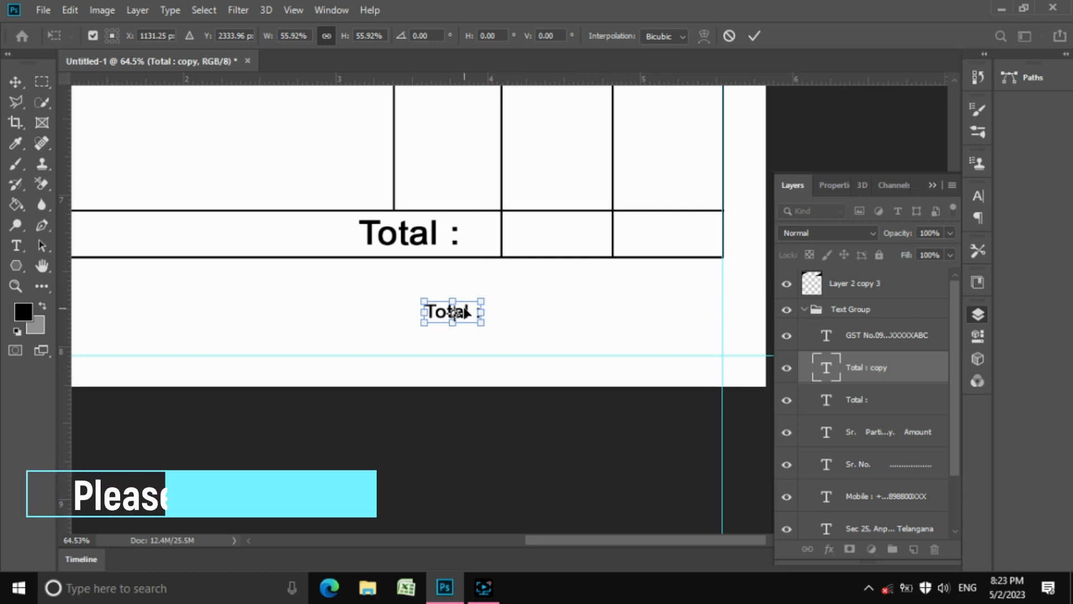
Confirm the small Total copy's size and retype it as 'Pro. Sign & Seal'
key("Return")
double_click(447, 310)
triple_click(447, 310)
type("Prop")
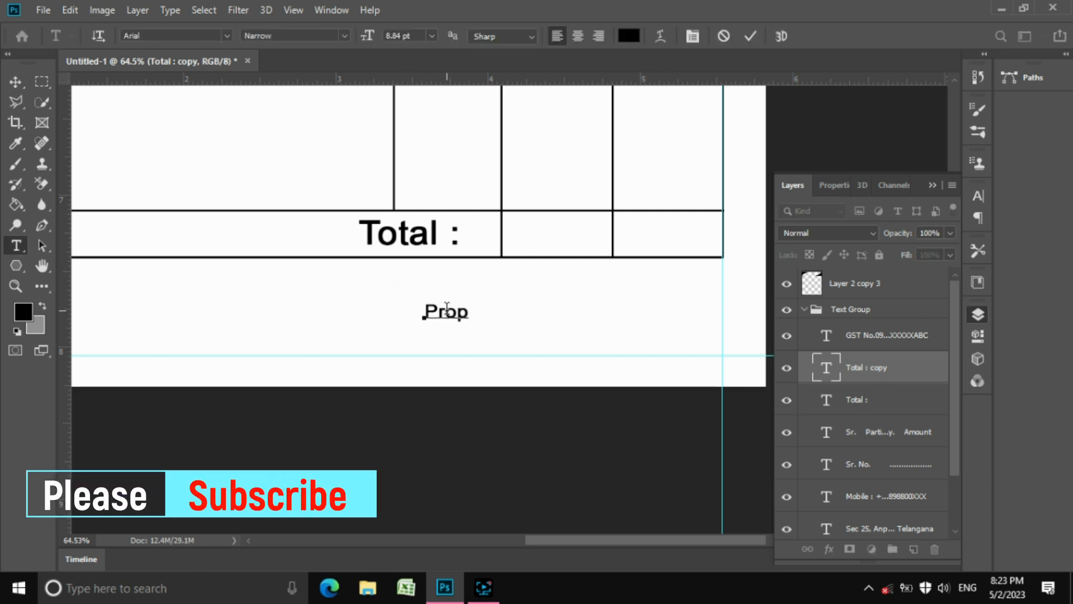
key("BackSpace")
type(". Sing")
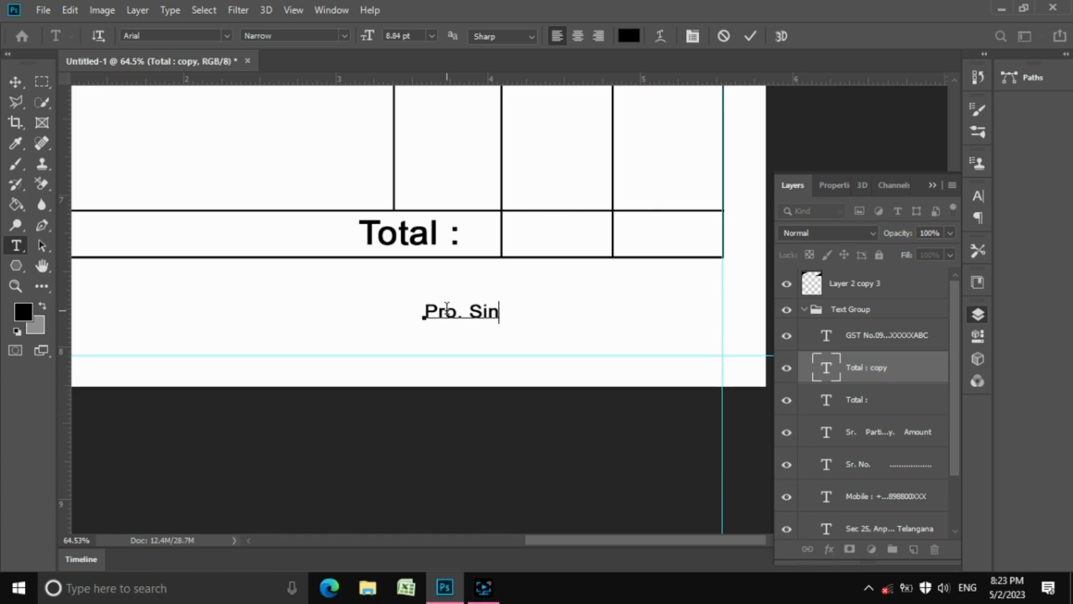
key("BackSpace")
key("BackSpace")
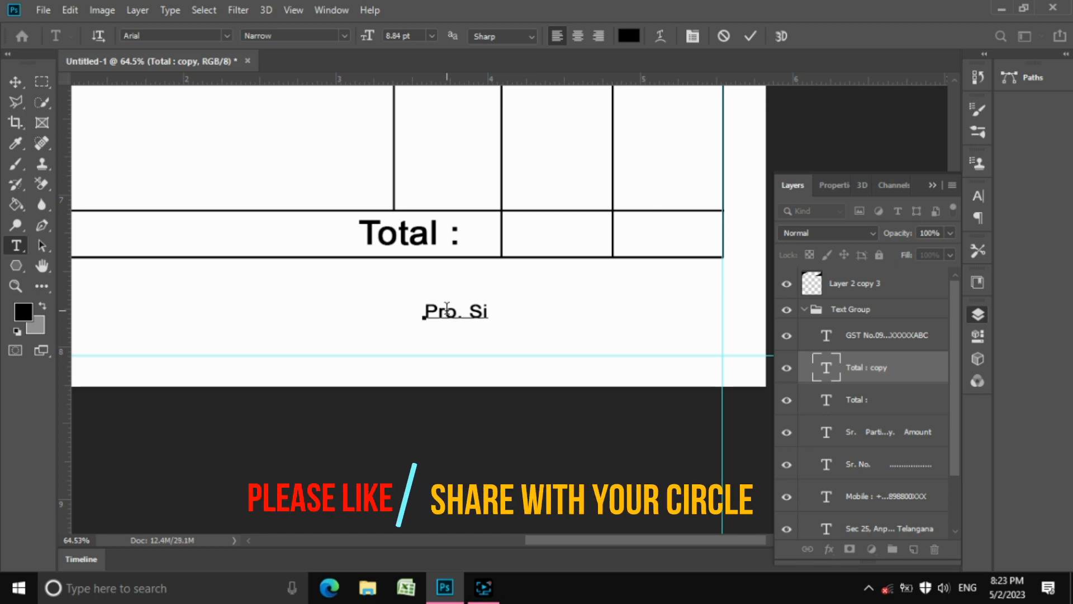
type("gn & Seal")
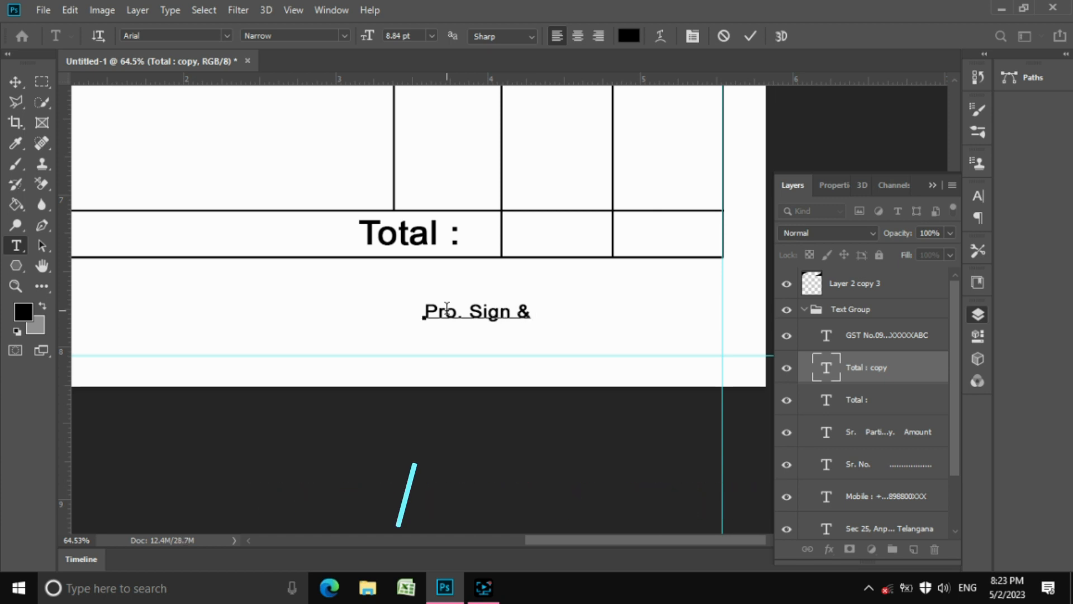
left_click(751, 37)
Place the label at right, Alt-drag a copy to the left, and retype it as 'Buyer's Sign'
key("v")
scroll(623, 353, "down", 2)
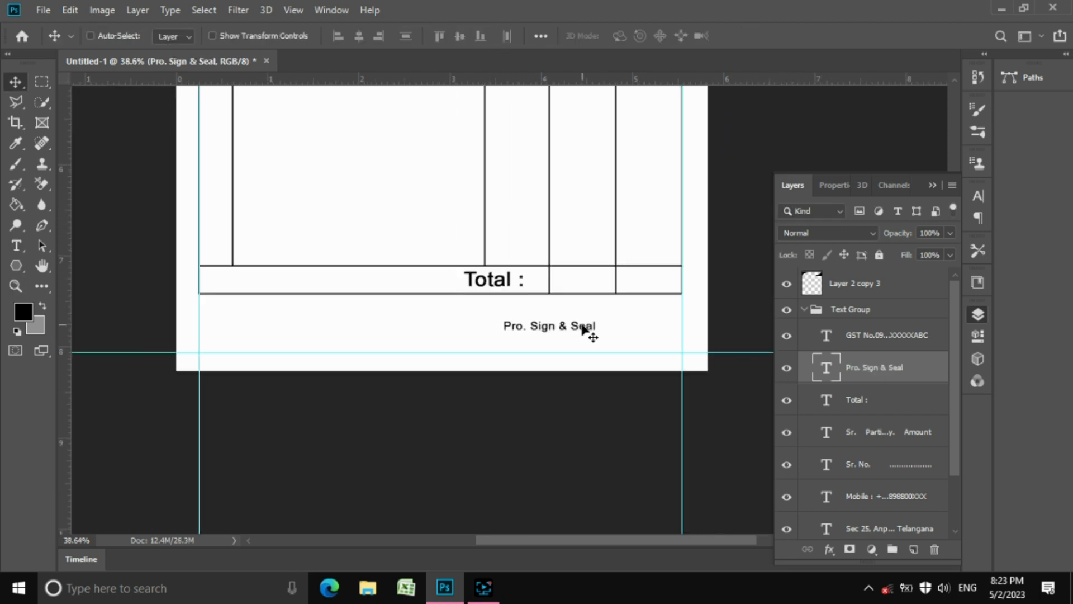
left_click_drag(583, 330, 197, 353)
key("t")
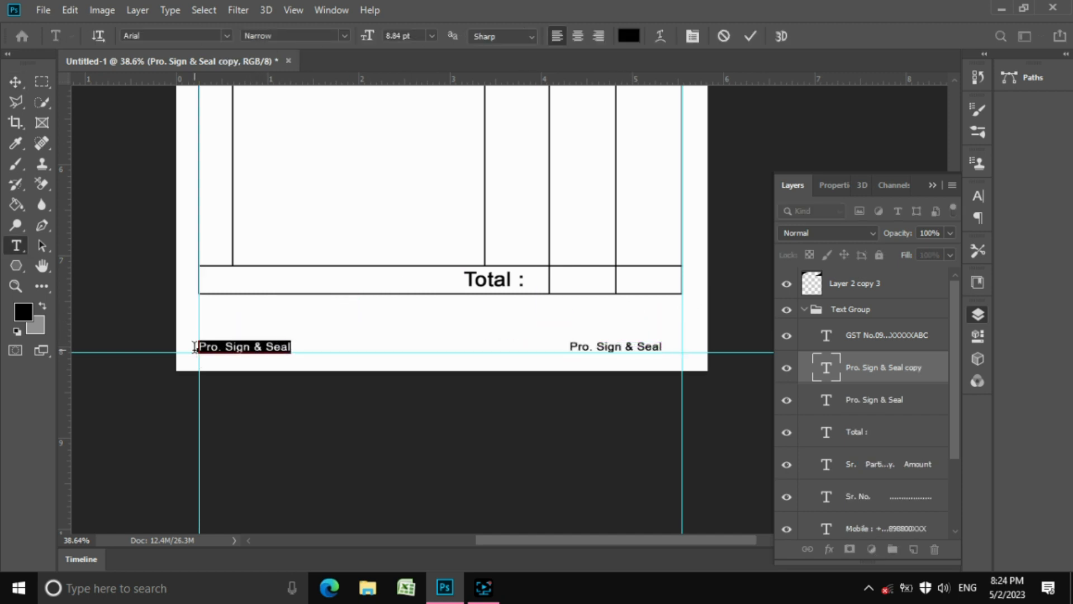
type("R")
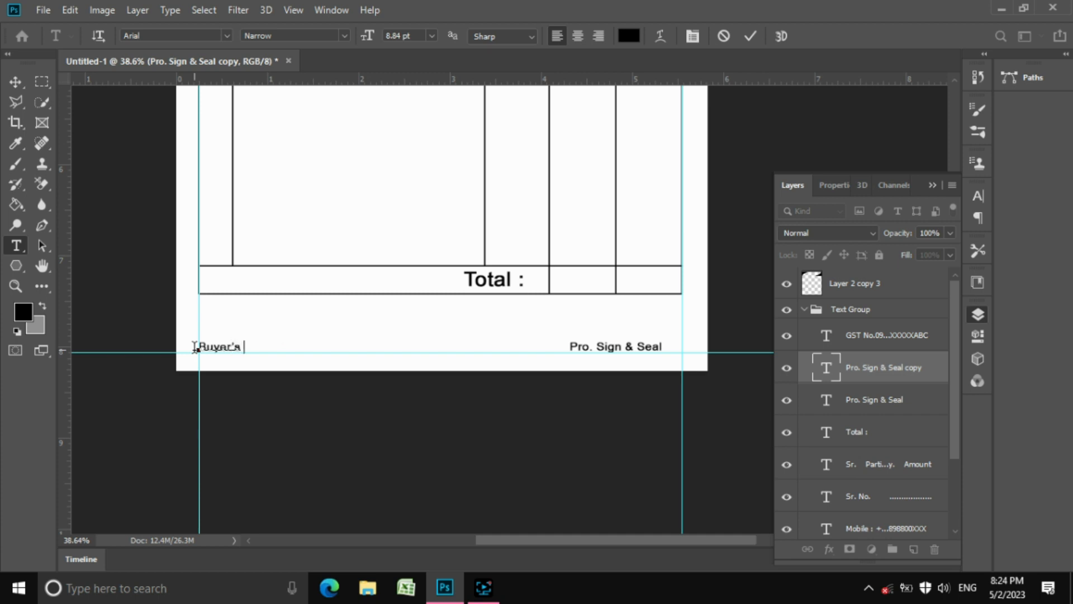
left_click(749, 35)
Hide the grid and guides, then fine-tune the Buyer's Sign label's position
left_click(17, 84)
key("ctrl+apostrophe")
key("ctrl+h")
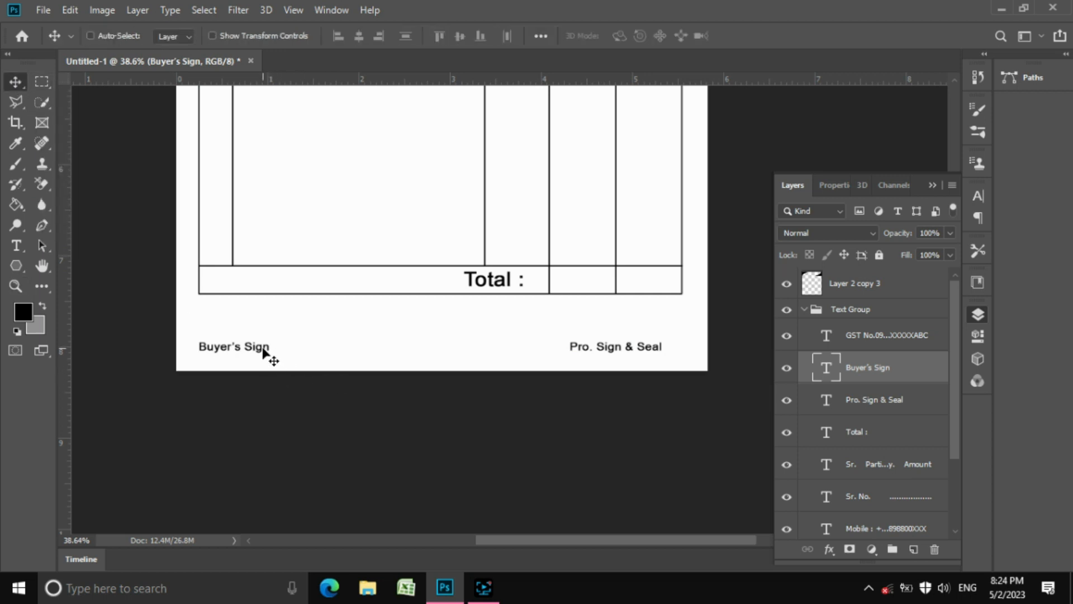
right_click(284, 361)
left_click(285, 358)
right_click(272, 355)
left_click(302, 370)
left_click_drag(272, 359, 283, 349)
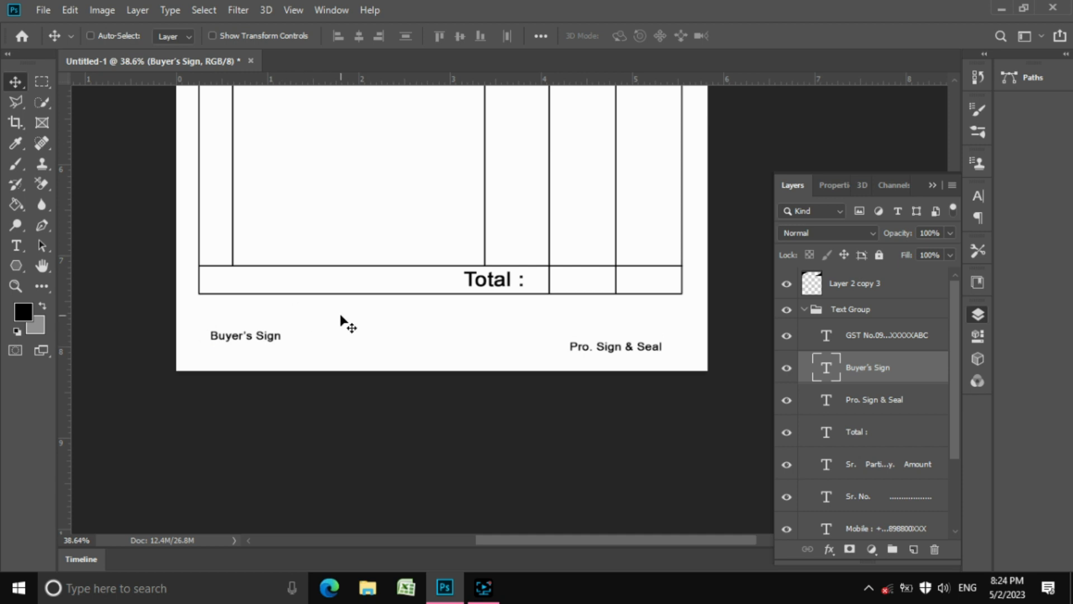
left_click_drag(366, 302, 358, 302)
left_click(41, 82)
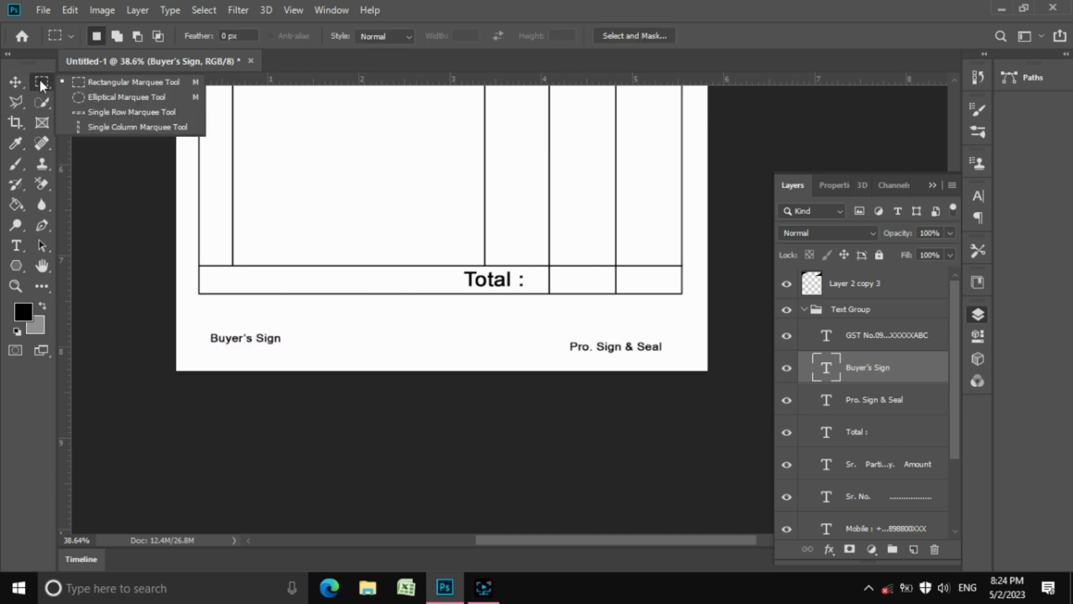
Copy the Total row's lines, paste them as a new layer, and move it down one row
left_click(123, 78)
left_click(875, 285)
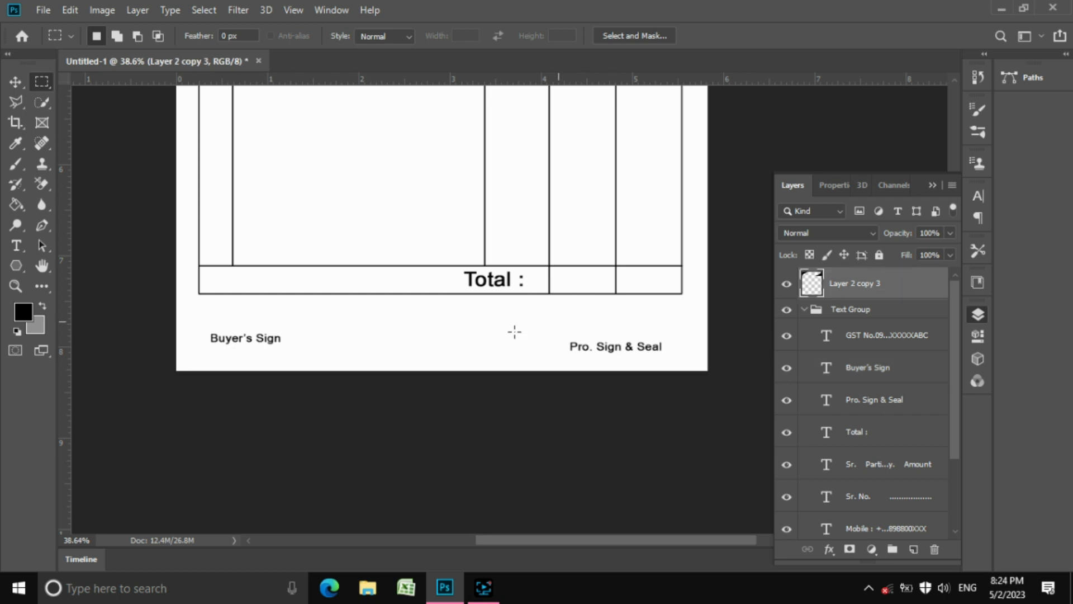
left_click_drag(196, 272, 692, 306)
left_click(70, 10)
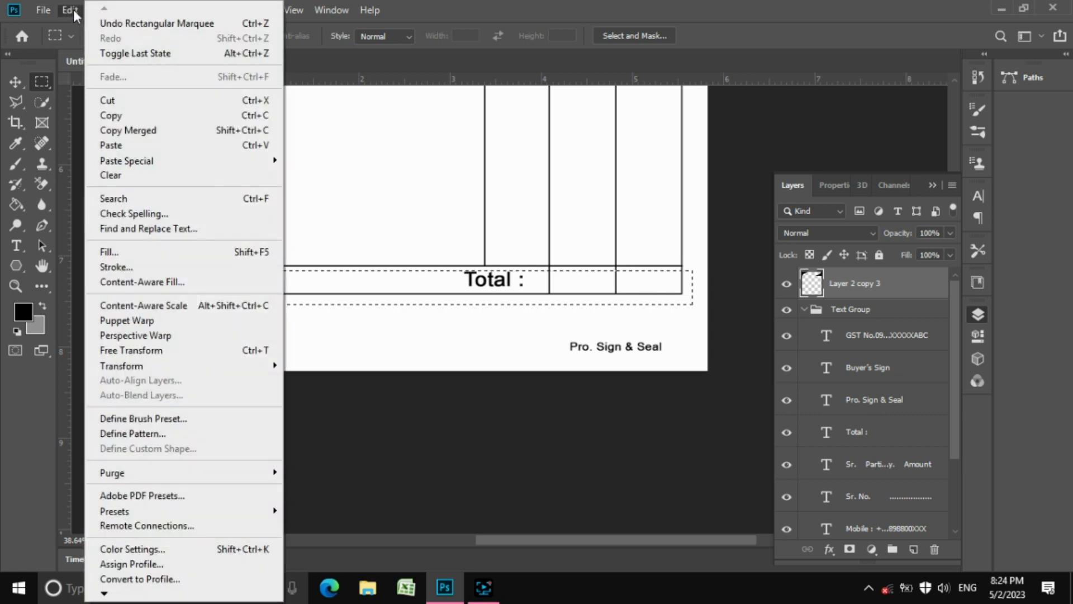
left_click(135, 116)
left_click(72, 11)
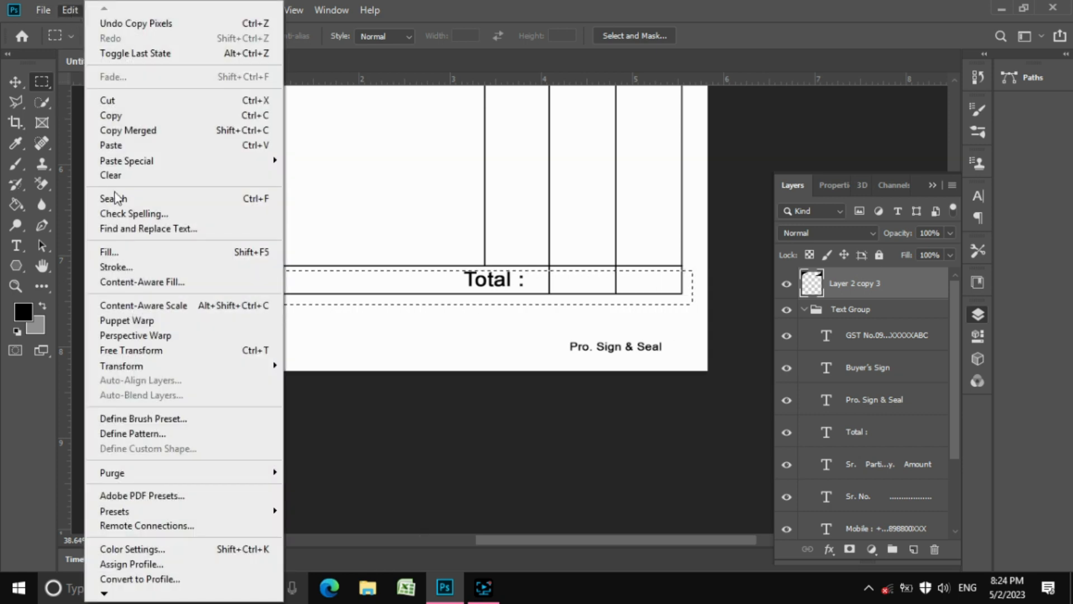
left_click(133, 147)
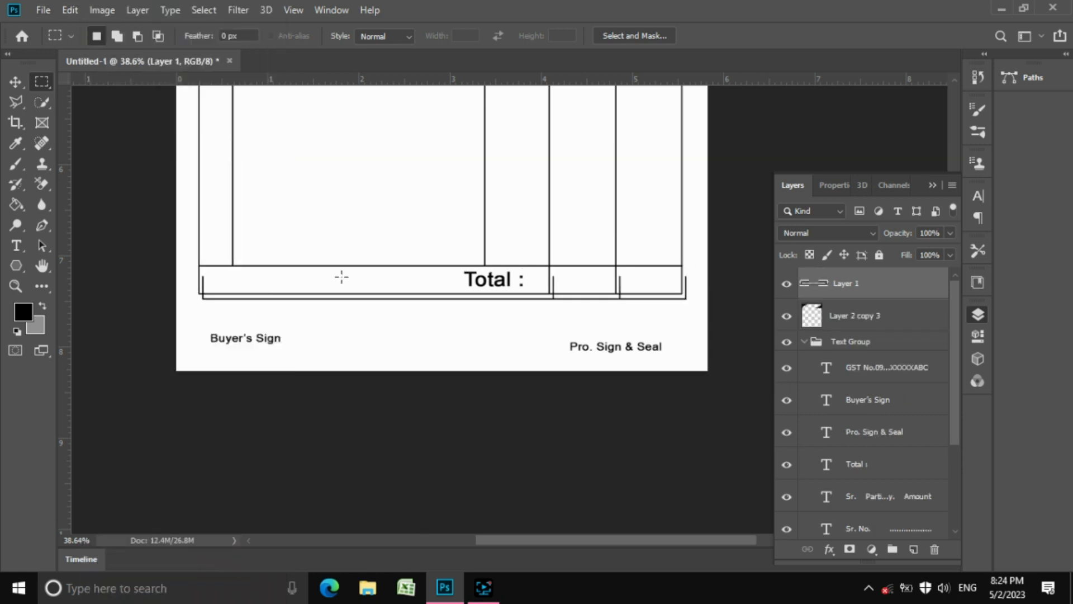
left_click(15, 82)
left_click_drag(304, 288, 304, 316)
Align the pasted row lines with the table's left edge
key("z")
left_click_drag(234, 307, 339, 349)
left_click_drag(94, 203, 206, 269)
key("v")
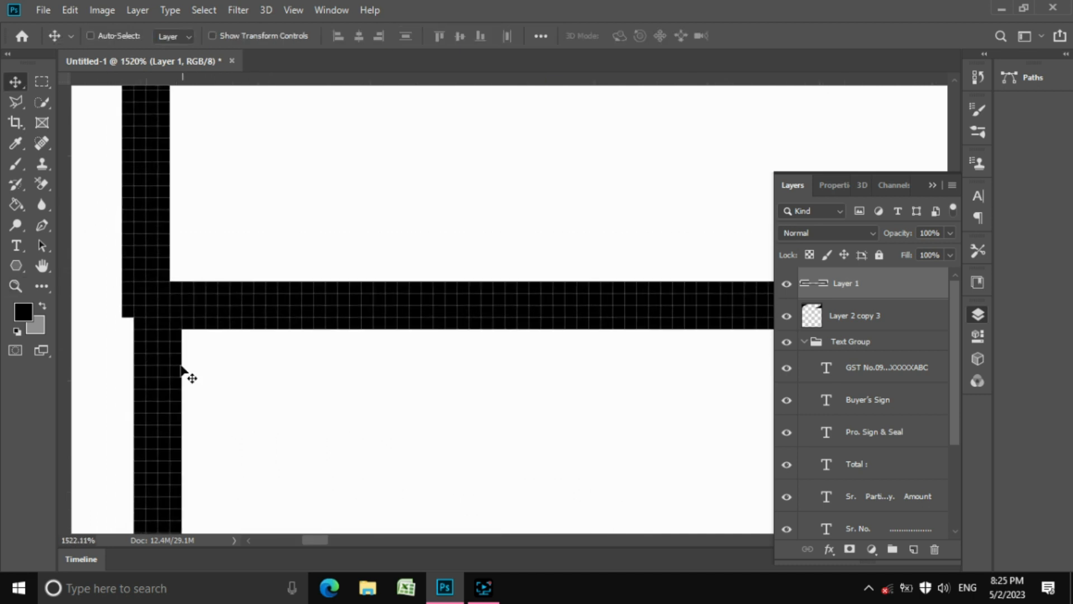
mouse_move(171, 378)
left_mouse_down()
mouse_move(157, 385)
mouse_move(157, 364)
left_mouse_up()
Remove the column dividers inside the new bottom row
key("z")
left_click_drag(435, 312, 475, 257)
scroll(562, 257, "down", 2)
scroll(562, 258, "right", 6)
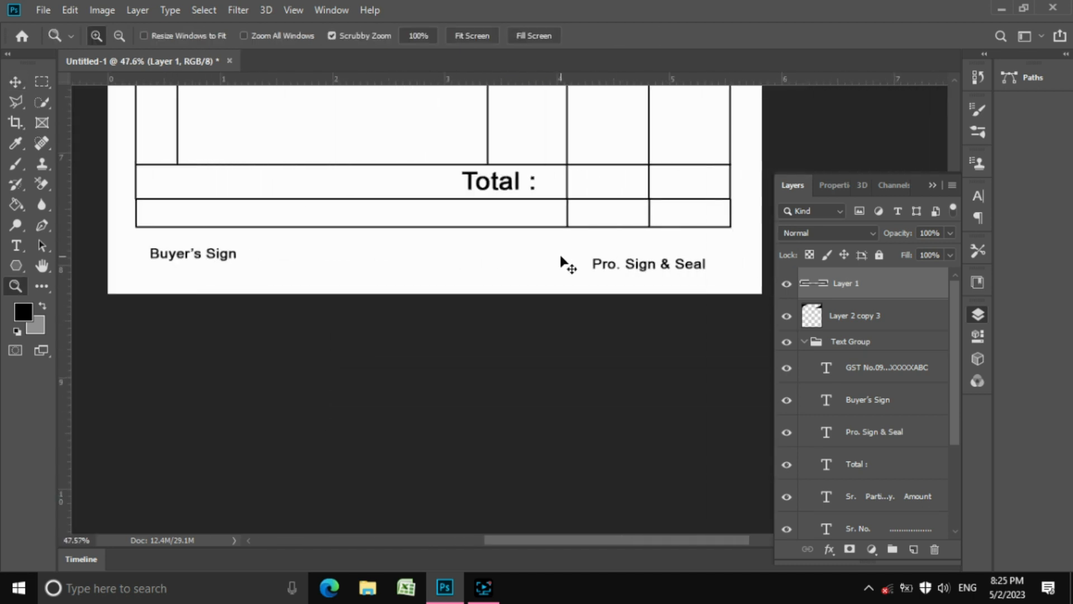
left_click_drag(673, 183, 716, 269)
mouse_move(540, 232)
left_mouse_down()
mouse_move(573, 249)
mouse_move(557, 234)
left_mouse_up()
key("m")
left_click_drag(273, 177, 562, 282)
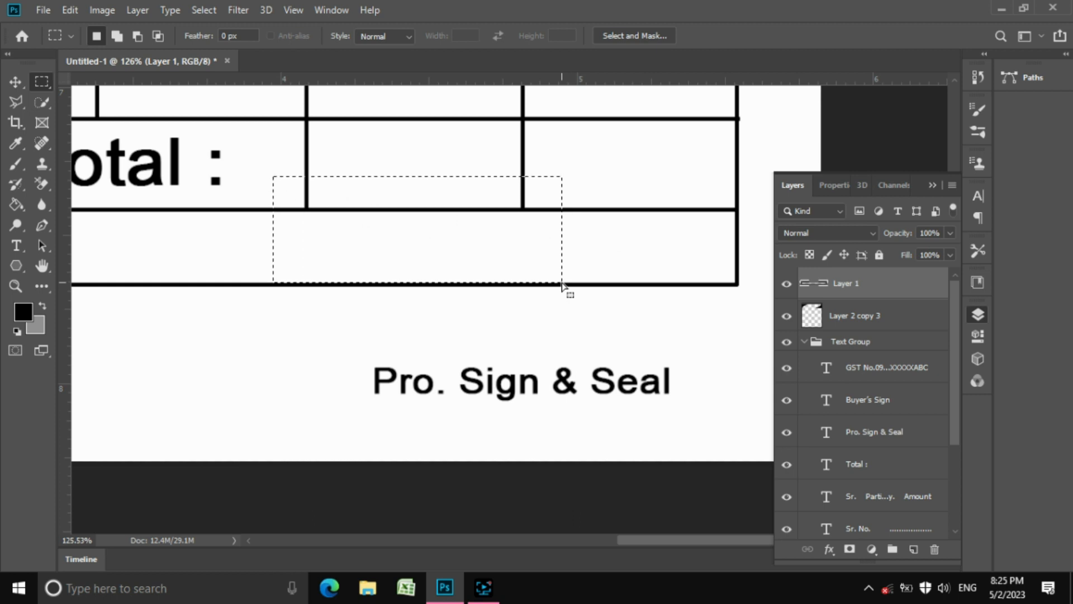
key("ctrl+d")
key("z")
left_click_drag(609, 309, 516, 260)
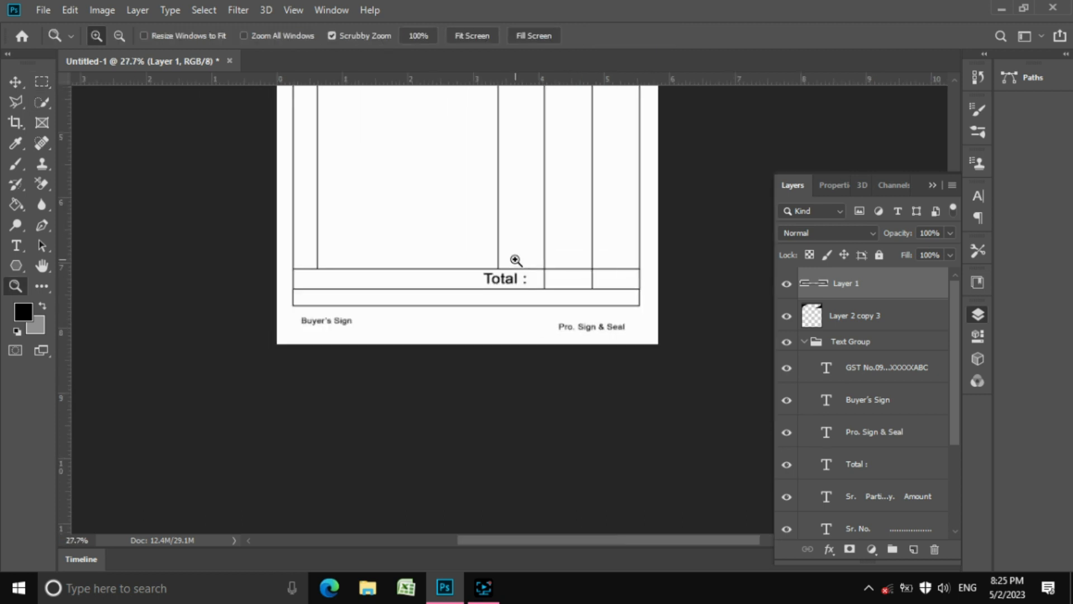
left_click_drag(295, 309, 425, 371)
Copy the Buyer's Sign label into the new row and retype it as 'Remark (If any) :'
key("v")
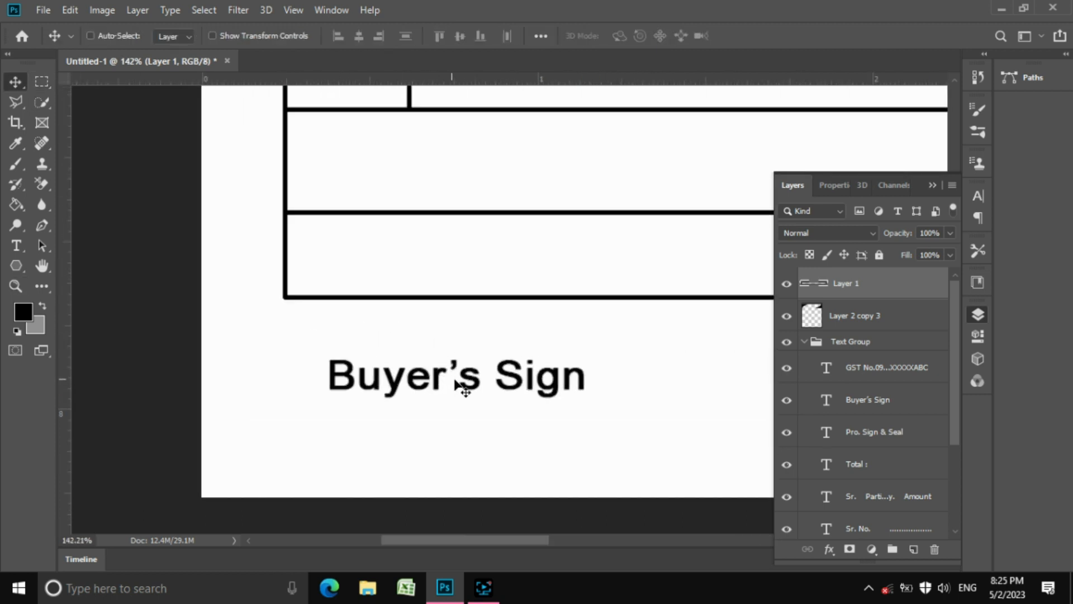
right_click(469, 386)
left_click(501, 402)
left_click_drag(500, 402, 477, 274)
double_click(472, 264)
key("ctrl+a")
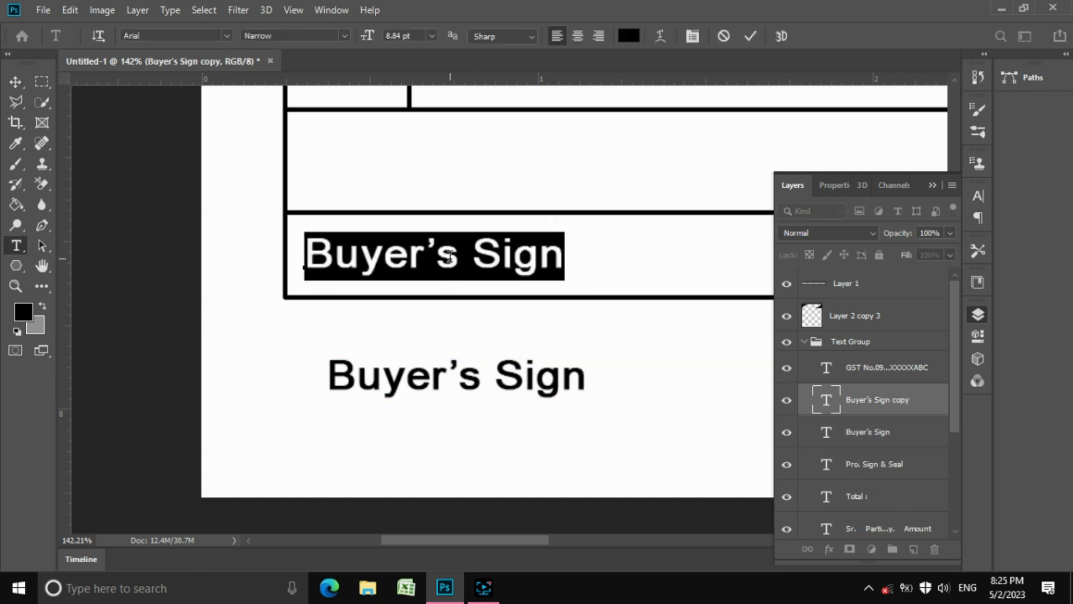
type("Remark ")
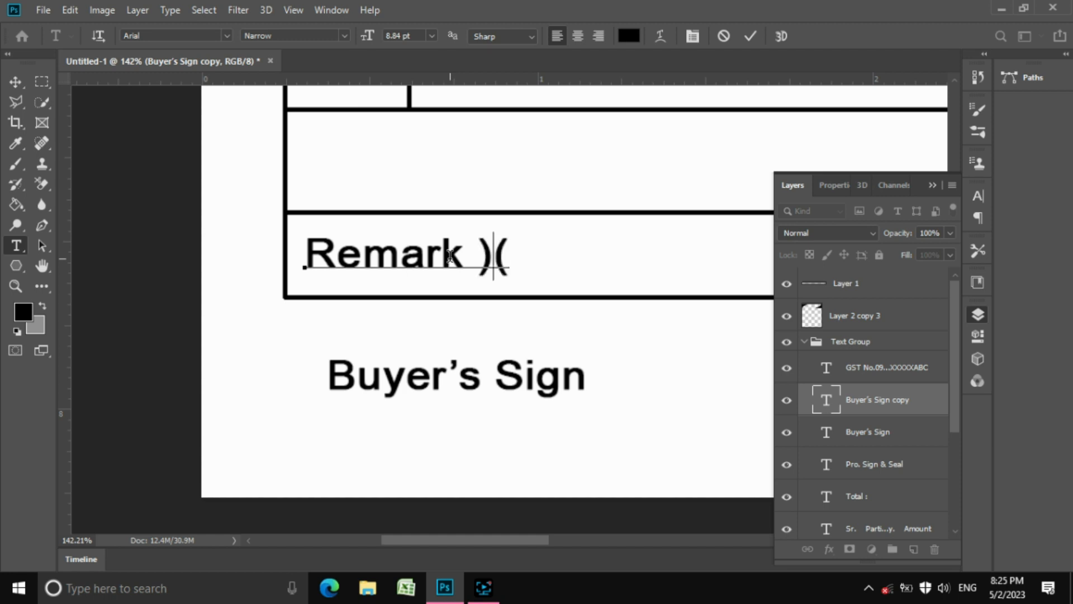
type("(0")
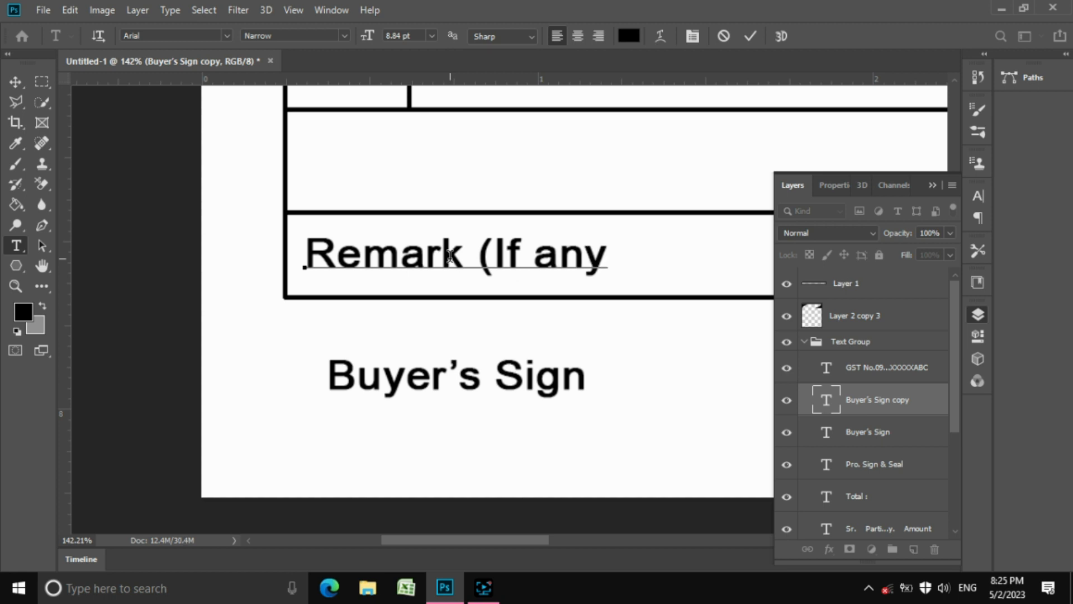
left_click(749, 36)
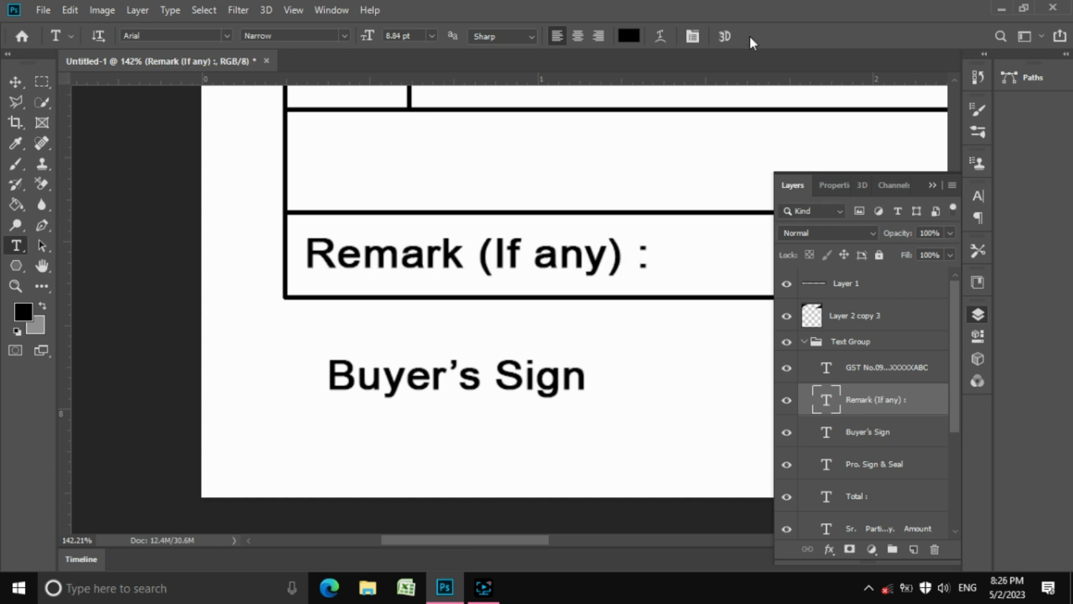
left_click(15, 81)
key("z")
key("ctrl+0")
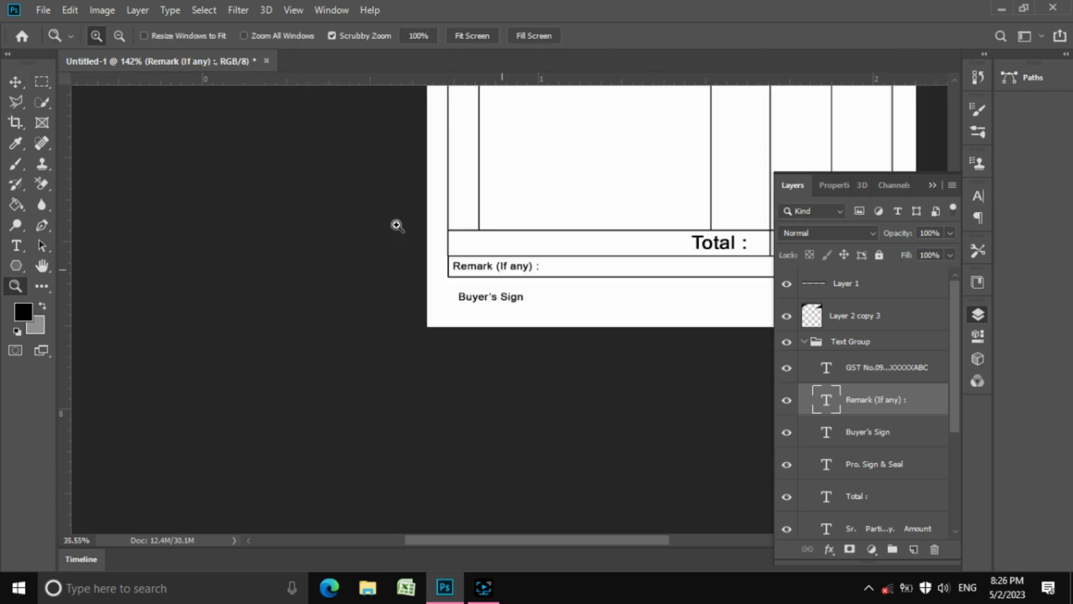
Save the invoice to the Desktop as 'Cashmemo Bill' in Photoshop PSD format
left_click_drag(578, 504, 598, 491)
scroll(550, 244, "up", 5)
left_click_drag(522, 210, 511, 254)
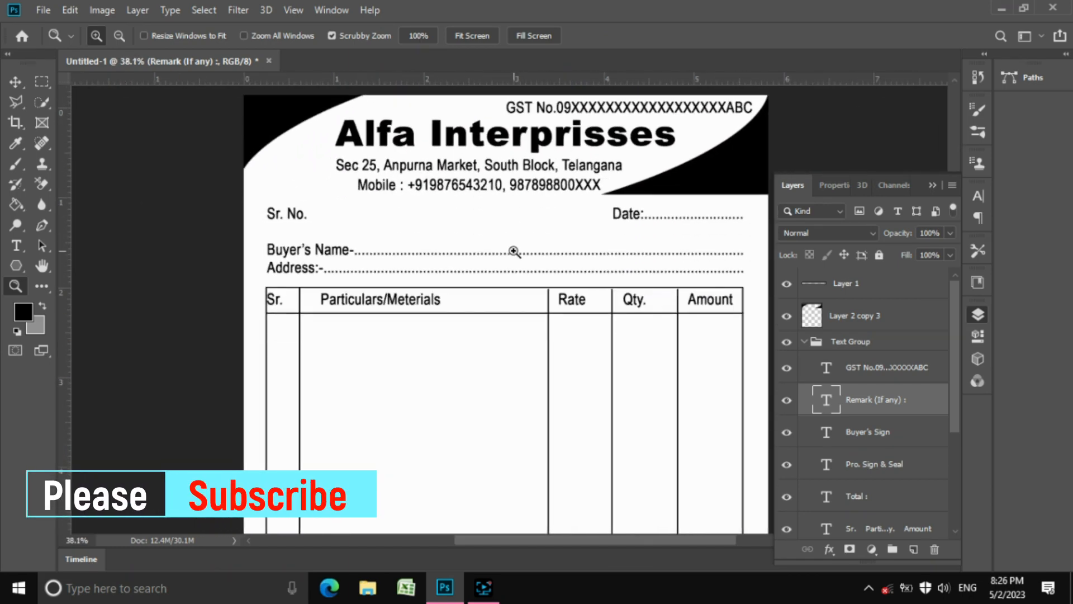
scroll(514, 283, "down", 3)
key("ctrl+s")
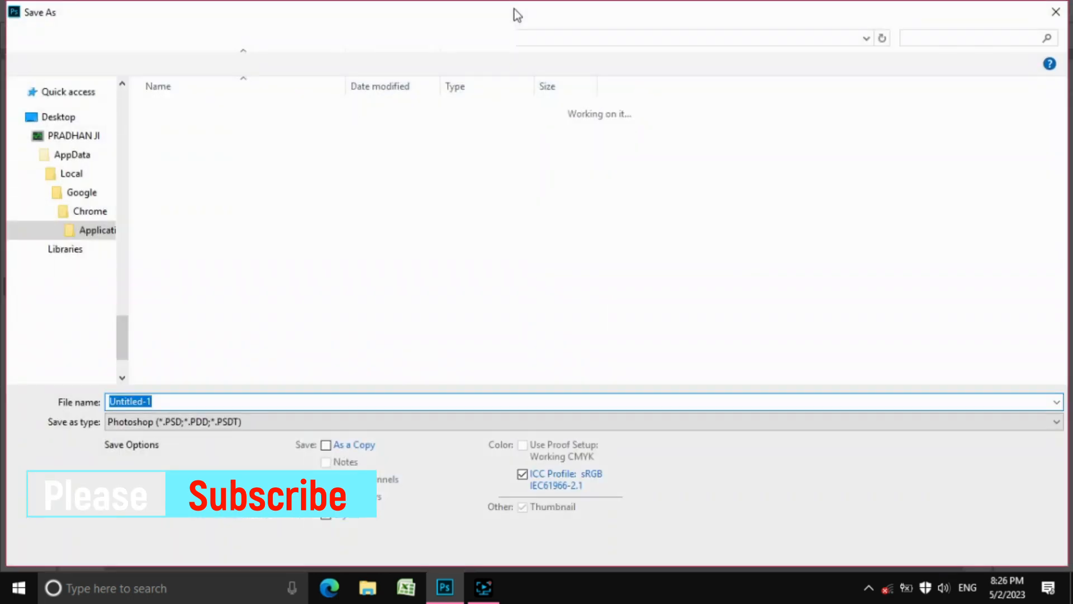
left_click_drag(115, 152, 116, 95)
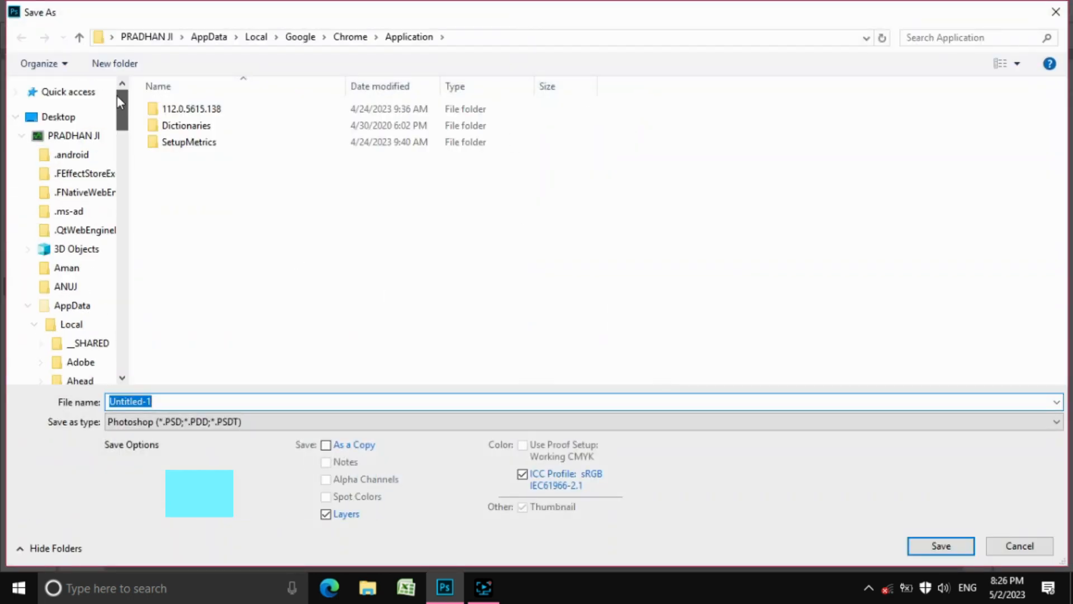
left_click(84, 116)
left_click(340, 401)
type("Casg")
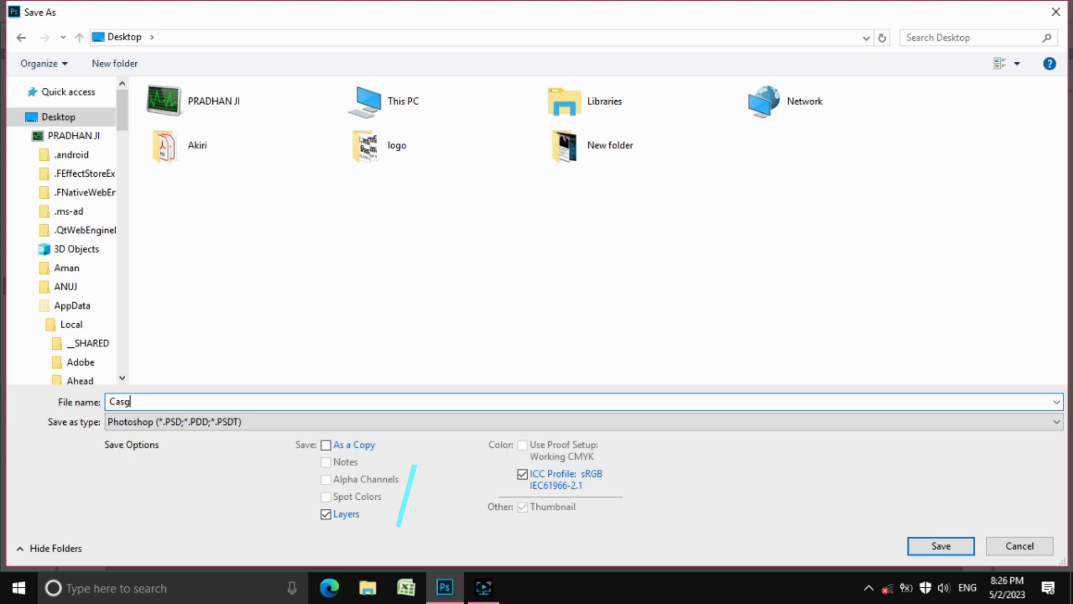
type("memo")
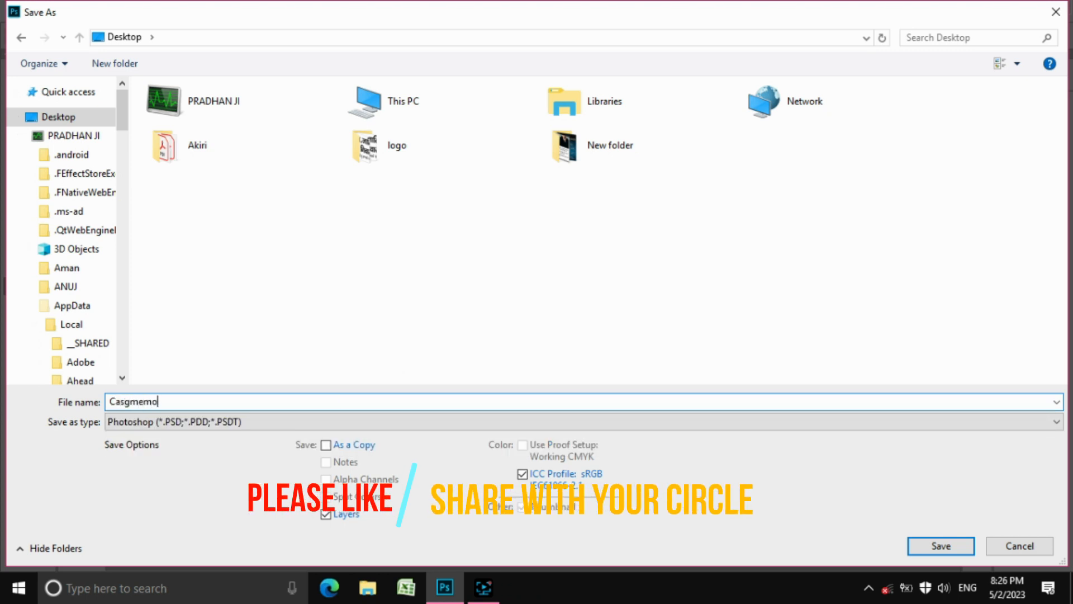
left_click_drag(124, 401, 129, 402)
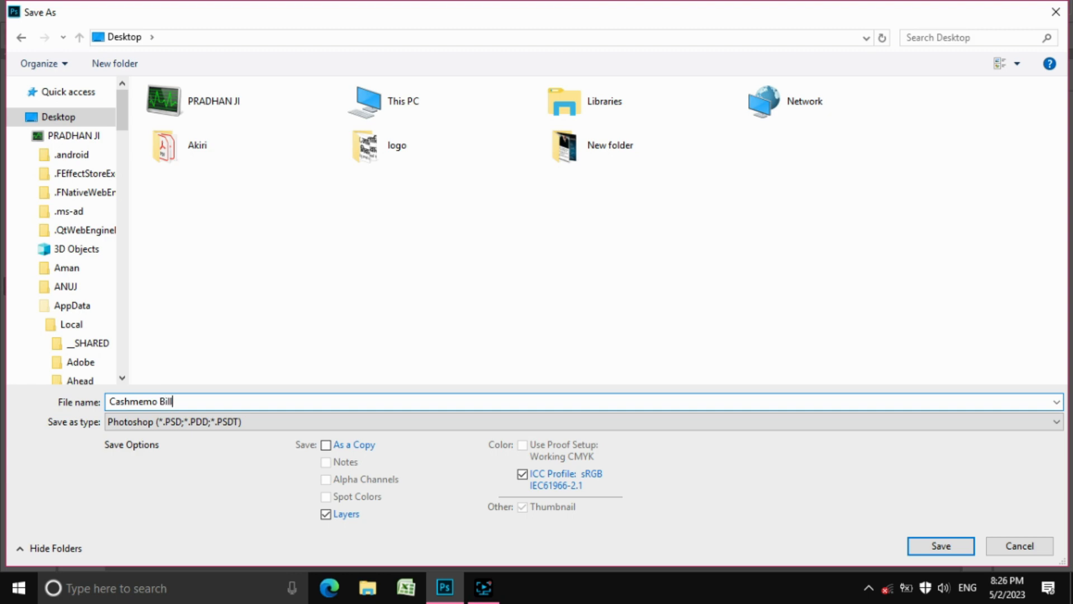
left_click(920, 545)
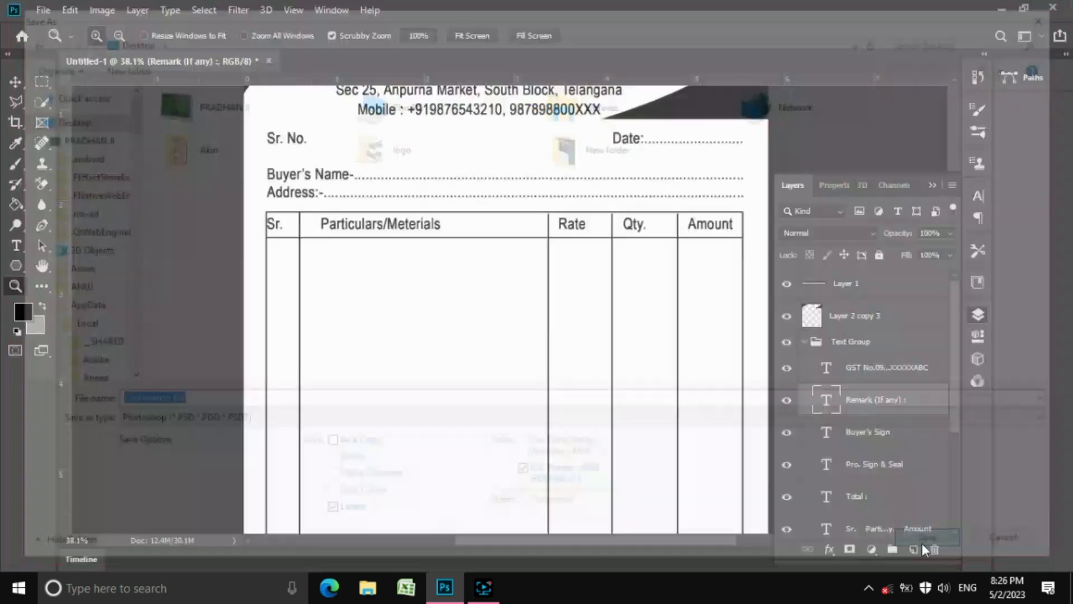
Confirm the PSD format options and fit the invoice on screen
left_click(710, 154)
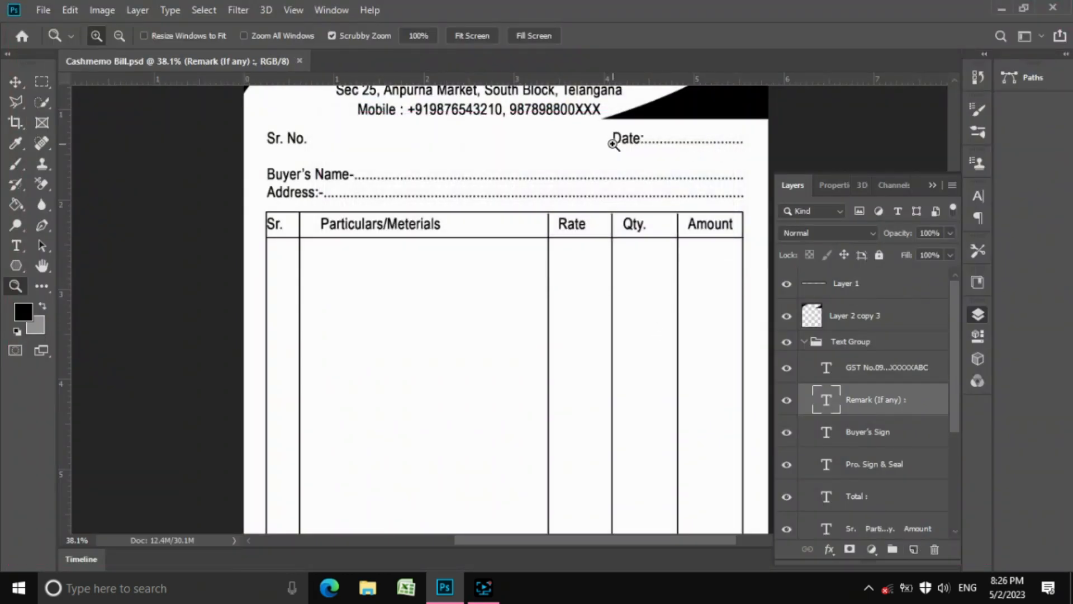
left_click(470, 36)
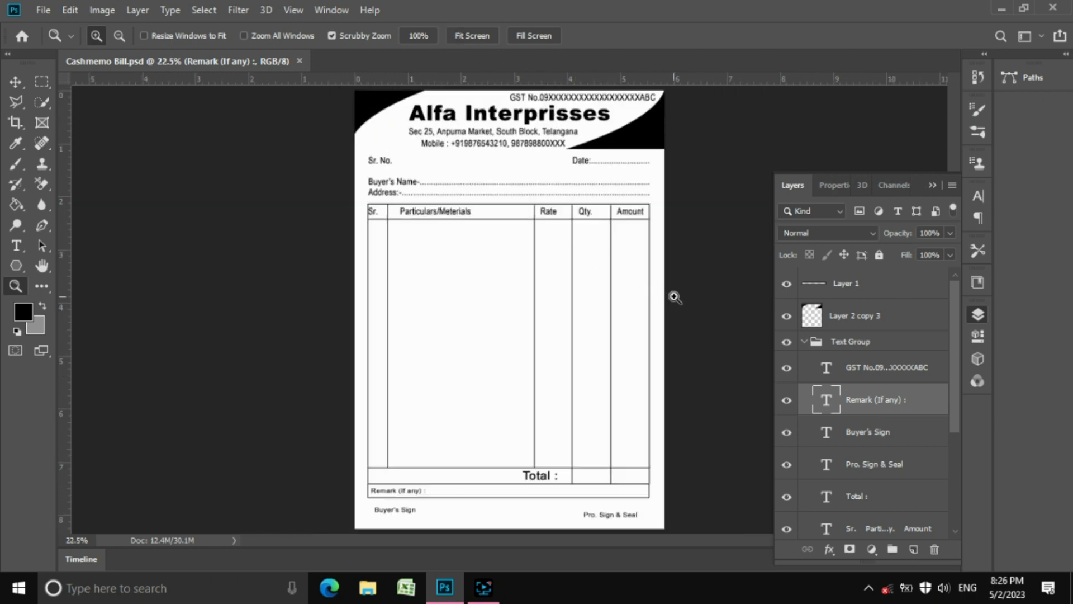
left_click_drag(671, 287, 661, 285)
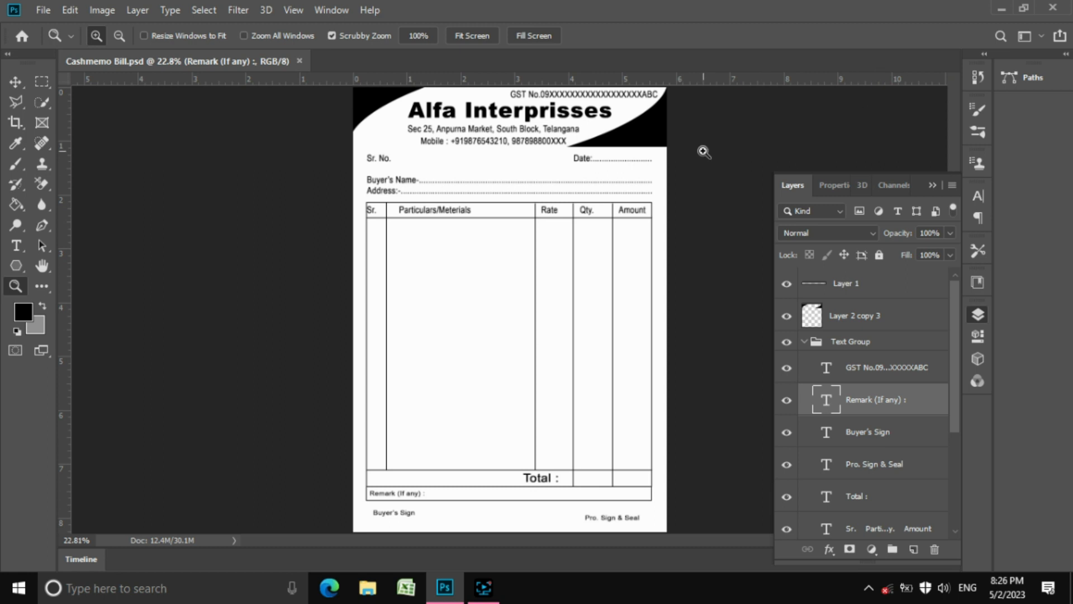
Merge Layer 1 and Layer 2 copy 3 into a single layer
left_click(868, 285)
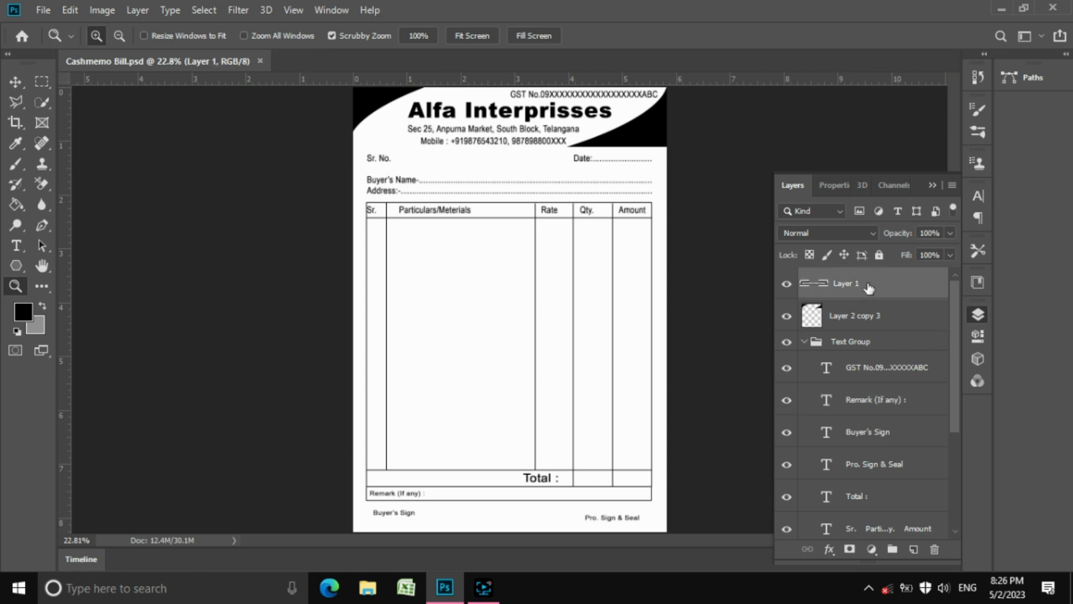
left_click(867, 316, "shift")
left_click(139, 14)
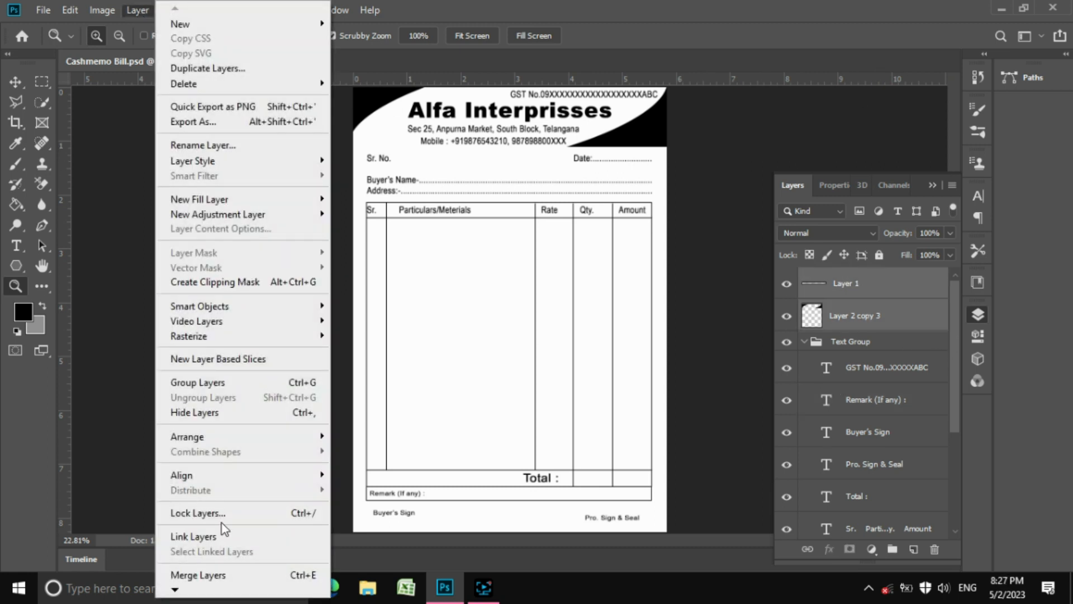
left_click(240, 581)
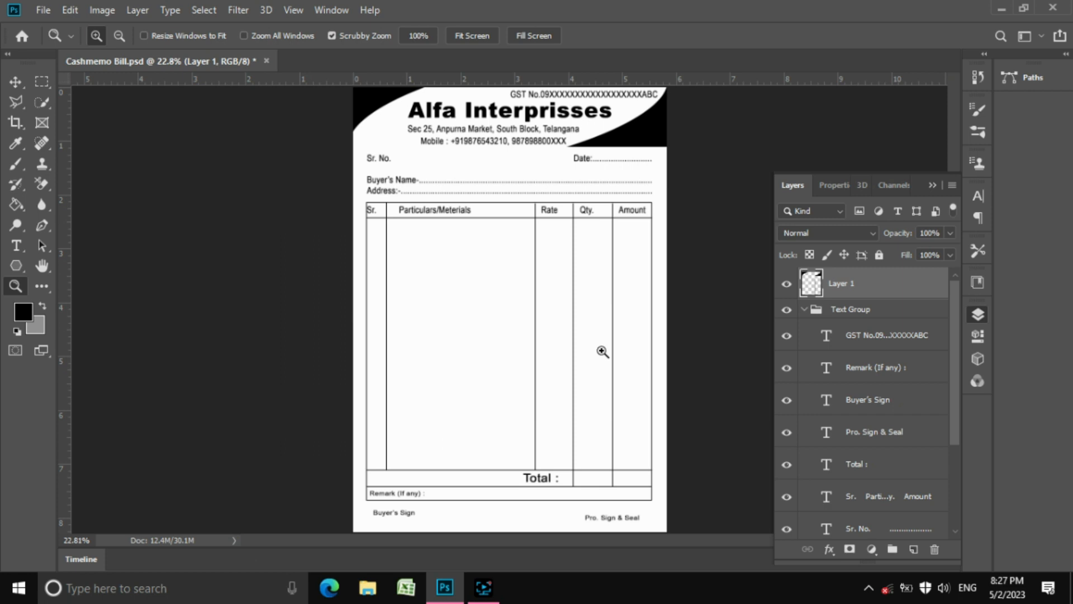
Stamp all visible layers into a new merged Layer 2 with Ctrl+Alt+Shift+E
left_click(804, 310)
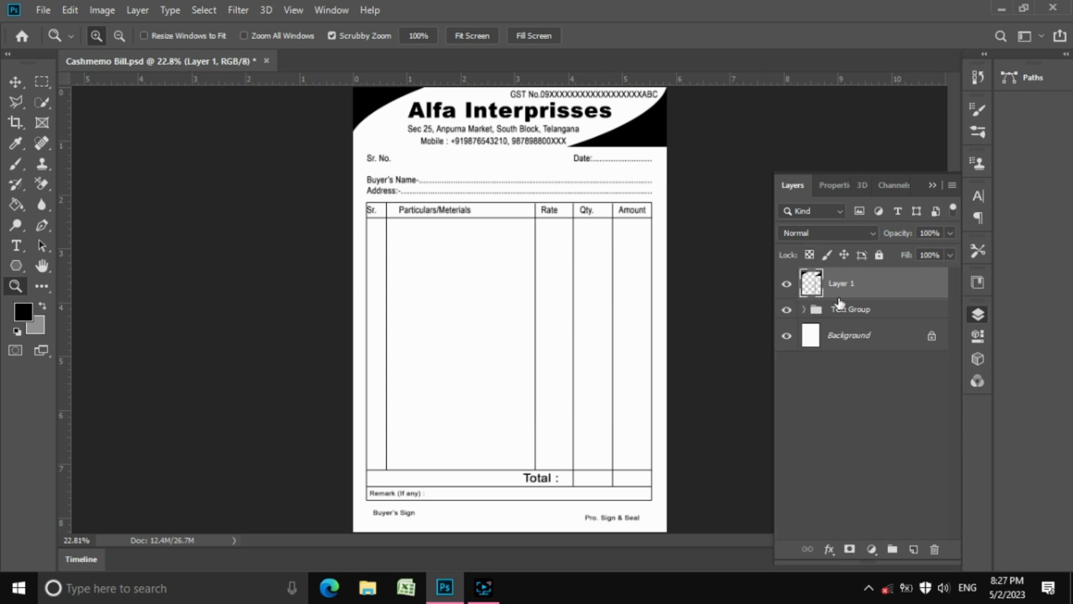
left_click(858, 315, "shift")
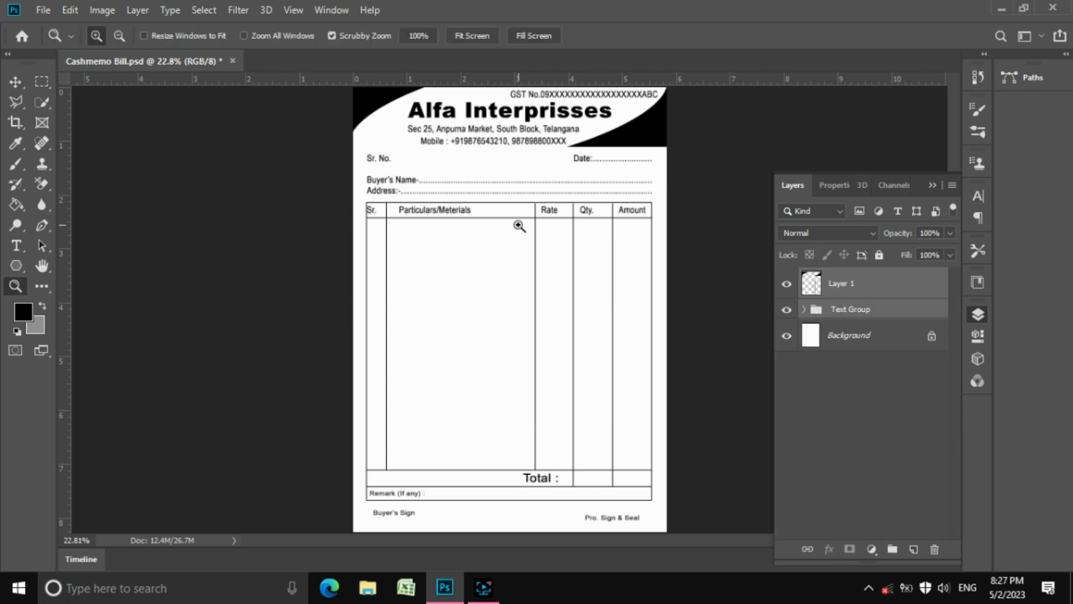
left_click_drag(540, 264, 510, 248)
left_click(19, 87)
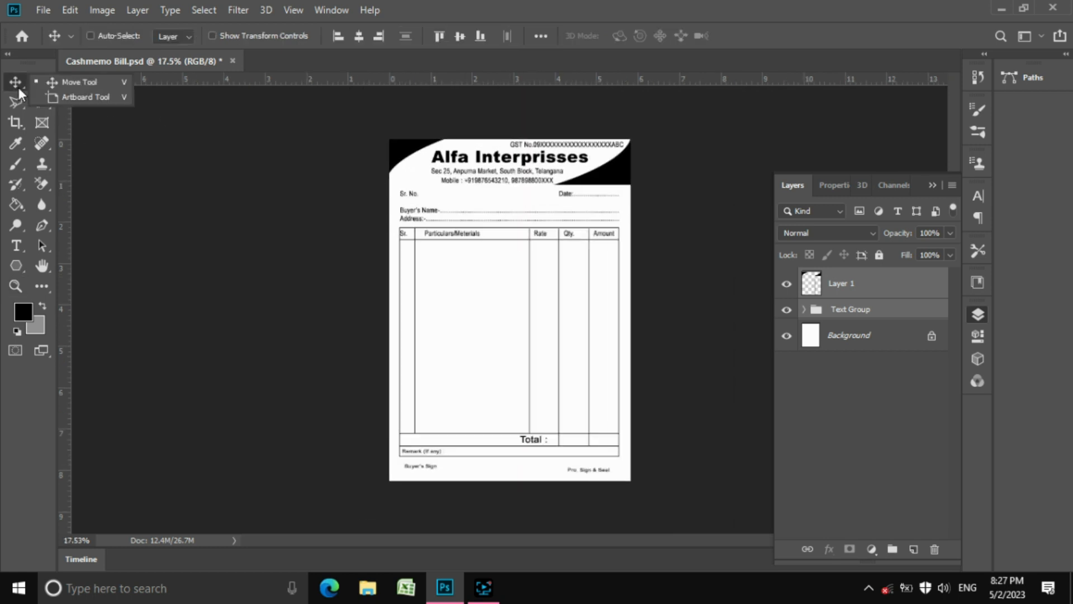
left_click(54, 88)
left_click(838, 284)
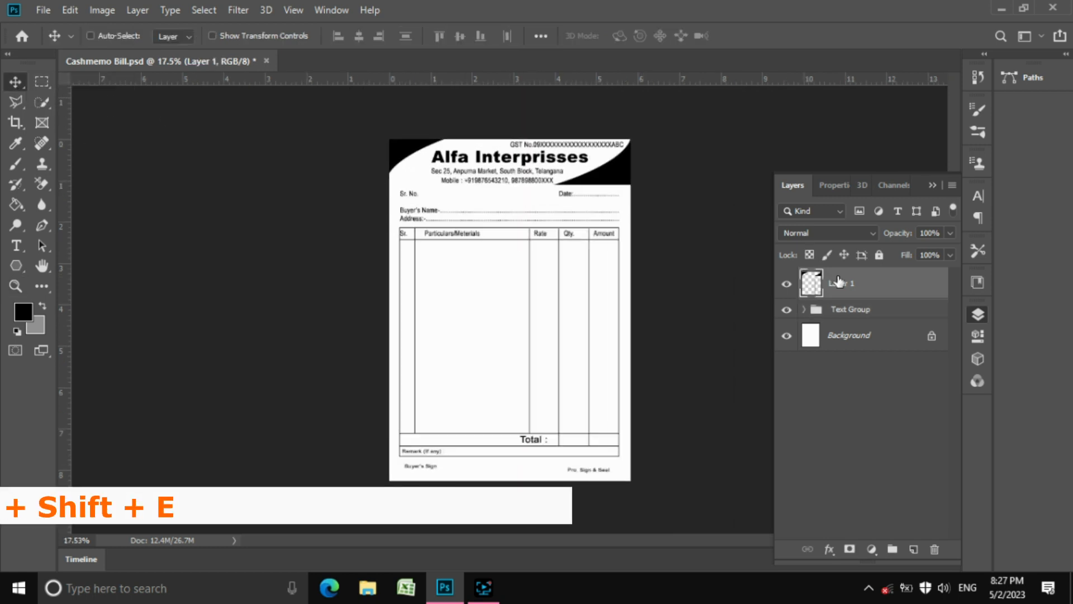
key("ctrl+alt+shift+e")
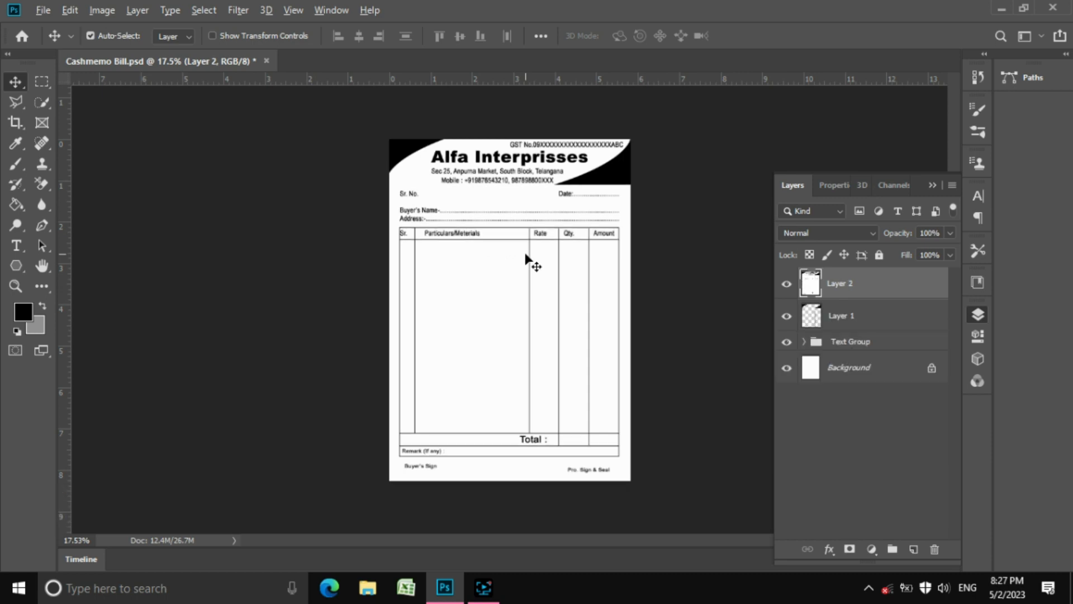
Create a new blank document using the A4 print preset
left_click(43, 10)
left_click(80, 32)
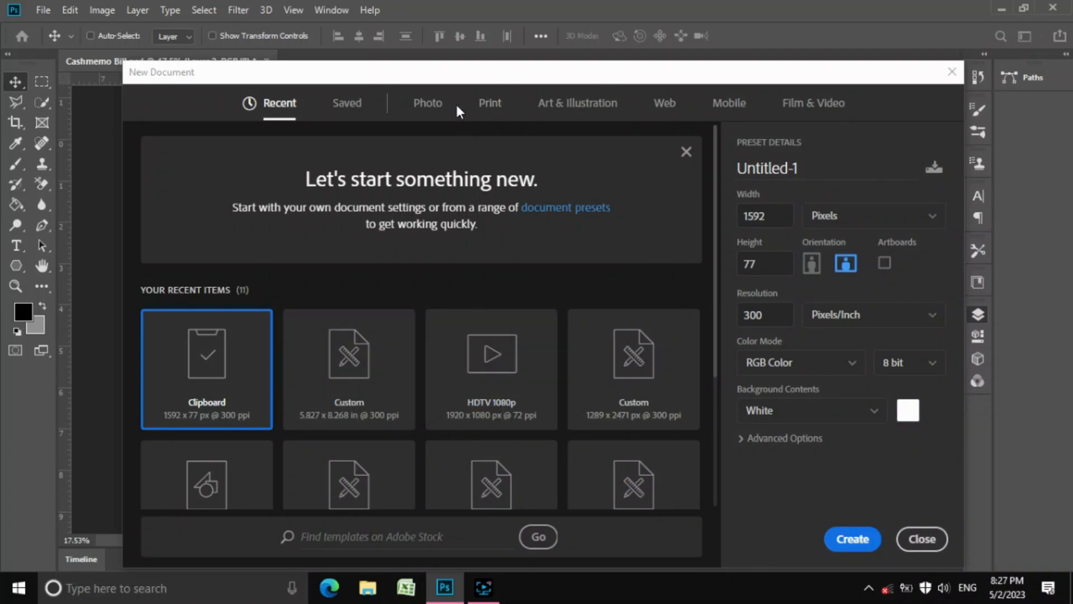
left_click(487, 104)
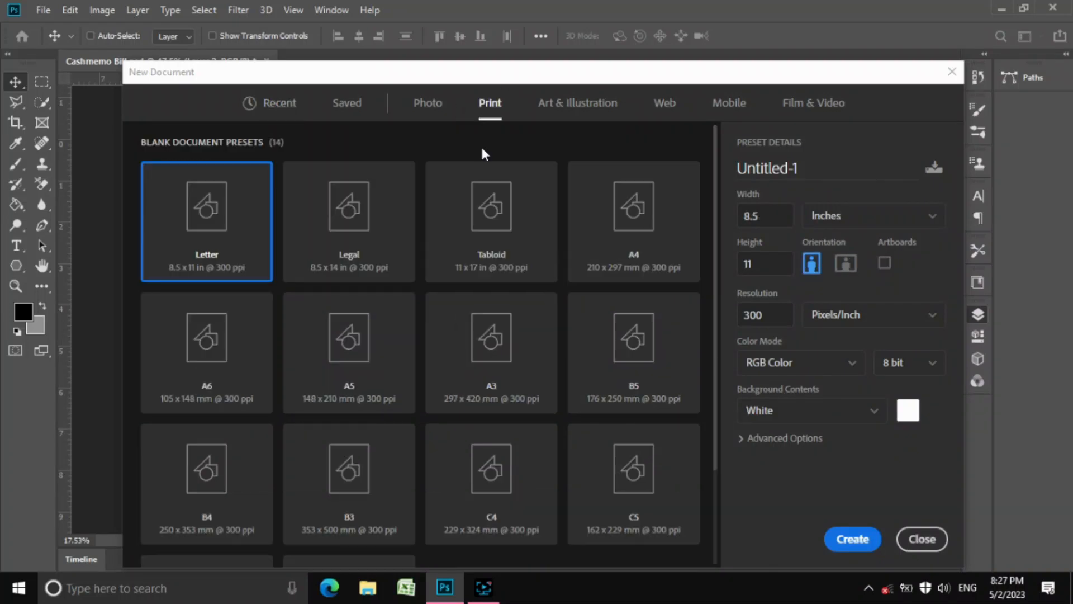
left_click(618, 244)
left_click(844, 536)
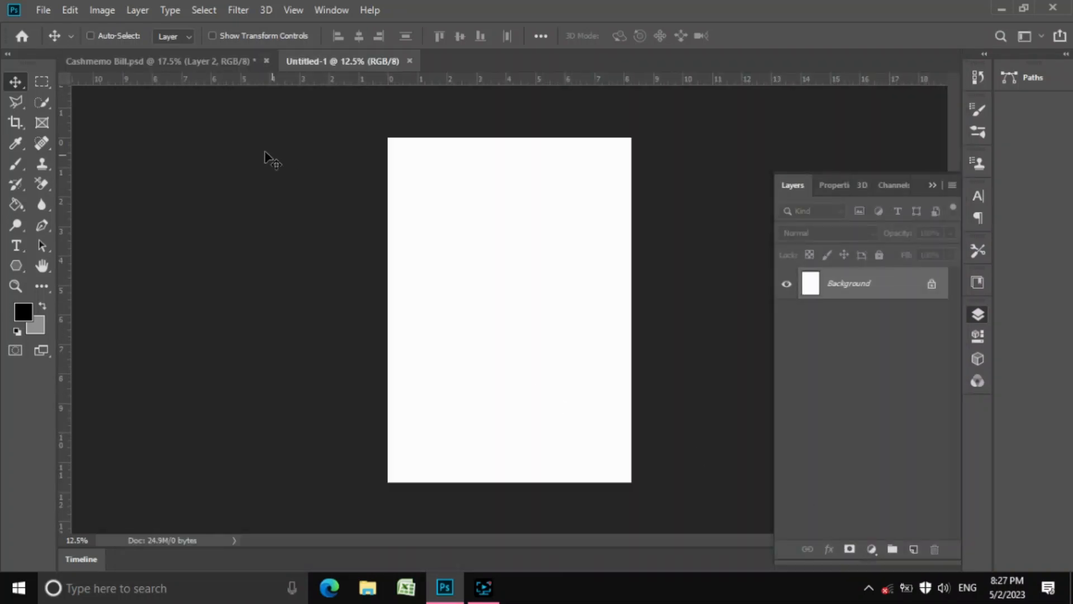
Drag the merged invoice from Cashmemo Bill.psd into Untitled-1 near the page top
left_click(200, 61)
left_click_drag(587, 263, 524, 296)
left_click_drag(534, 293, 509, 267)
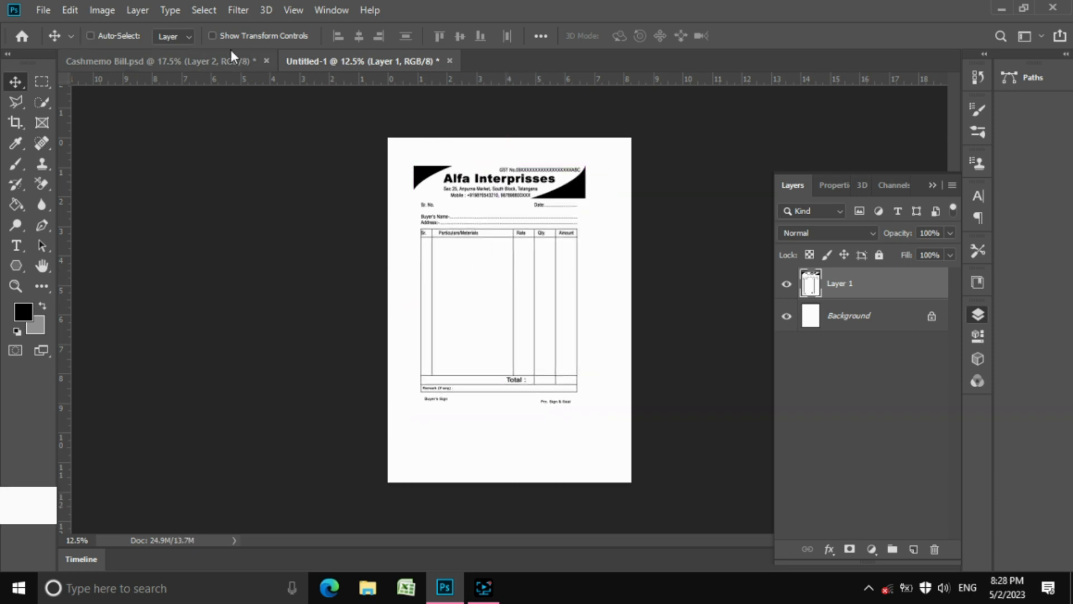
Rotate the invoice 90° clockwise, then move and scale it to about 97% across the page's upper half
left_click(214, 36)
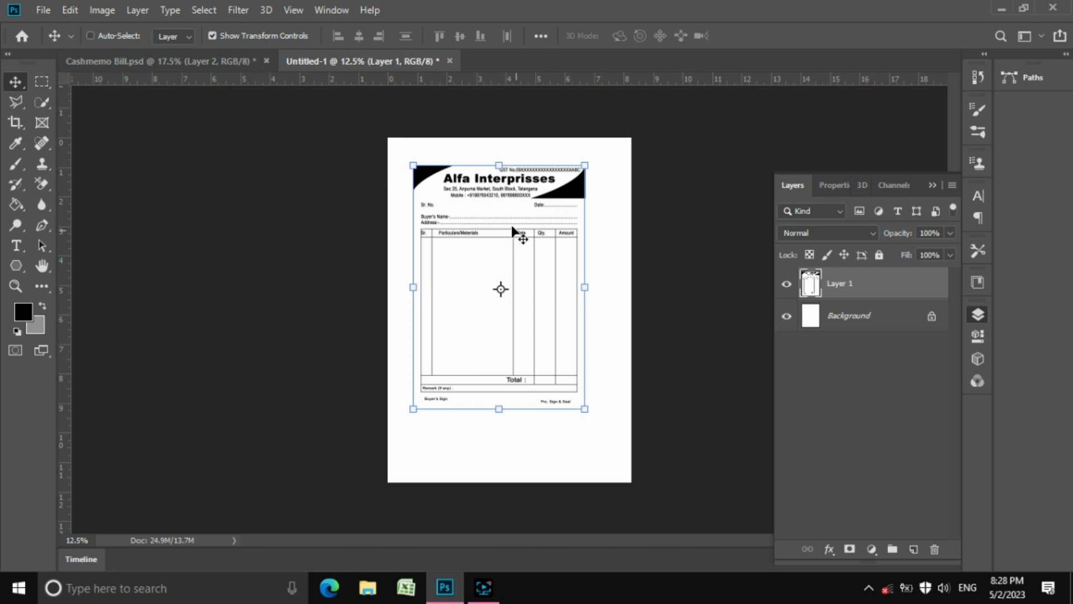
right_click(505, 202)
left_click(489, 223)
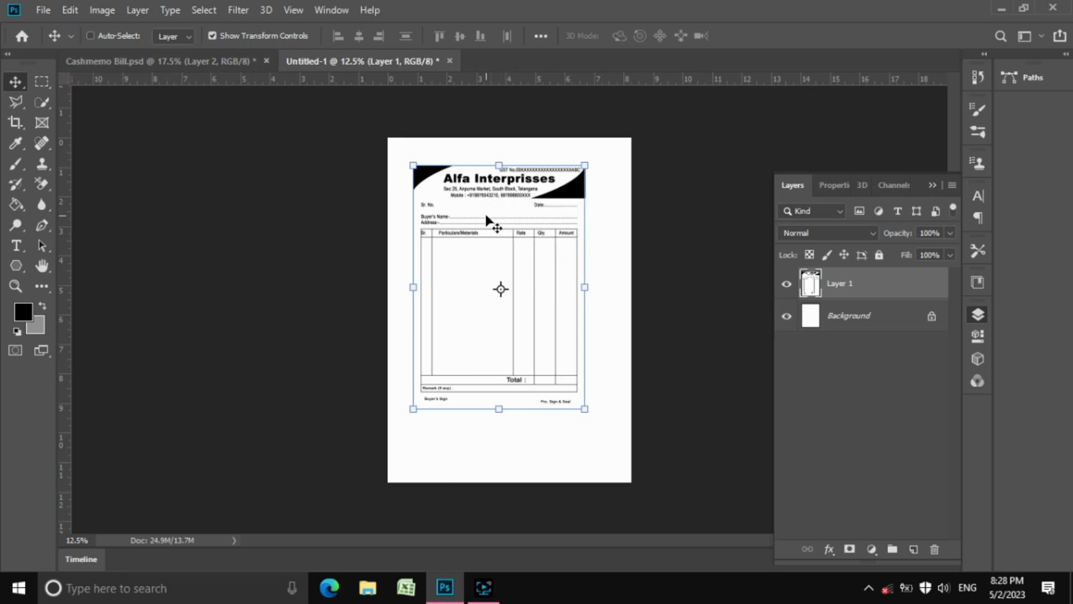
left_click(213, 35)
key("ctrl+t")
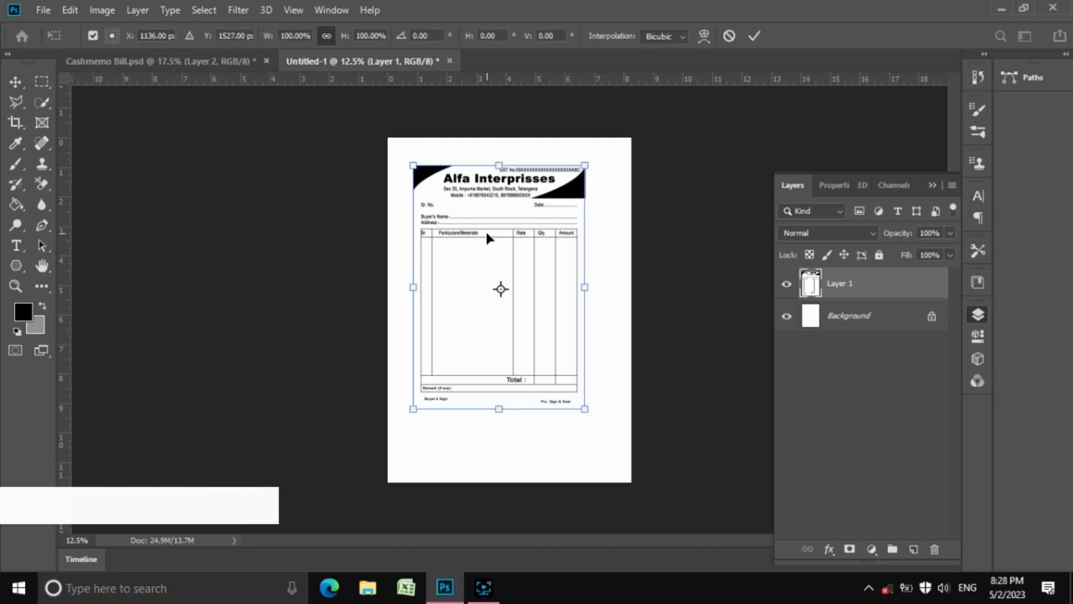
right_click(487, 234)
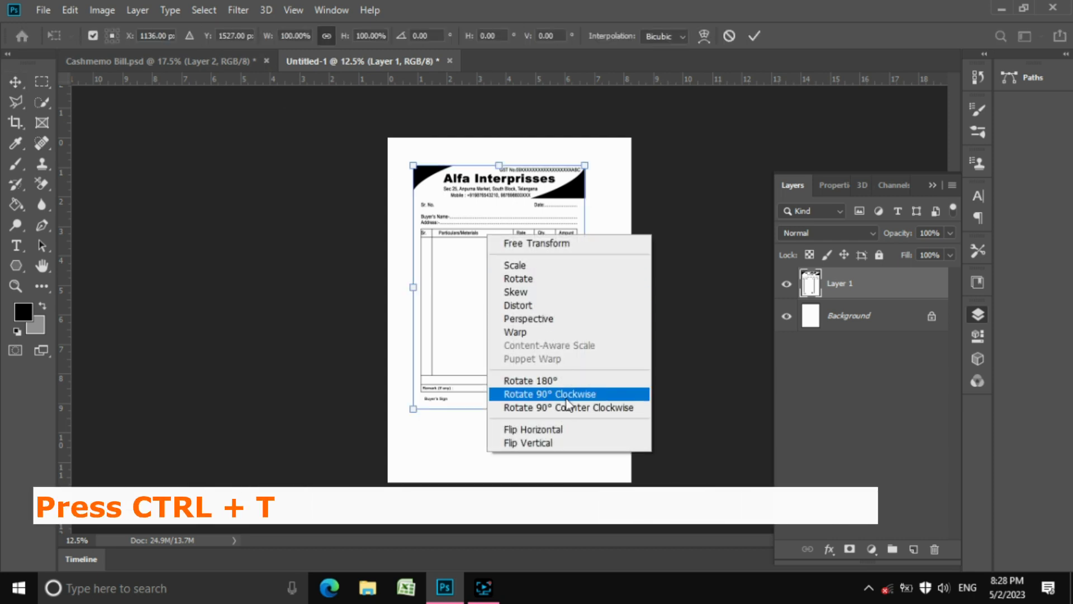
left_click(550, 394)
left_click_drag(563, 348, 569, 317)
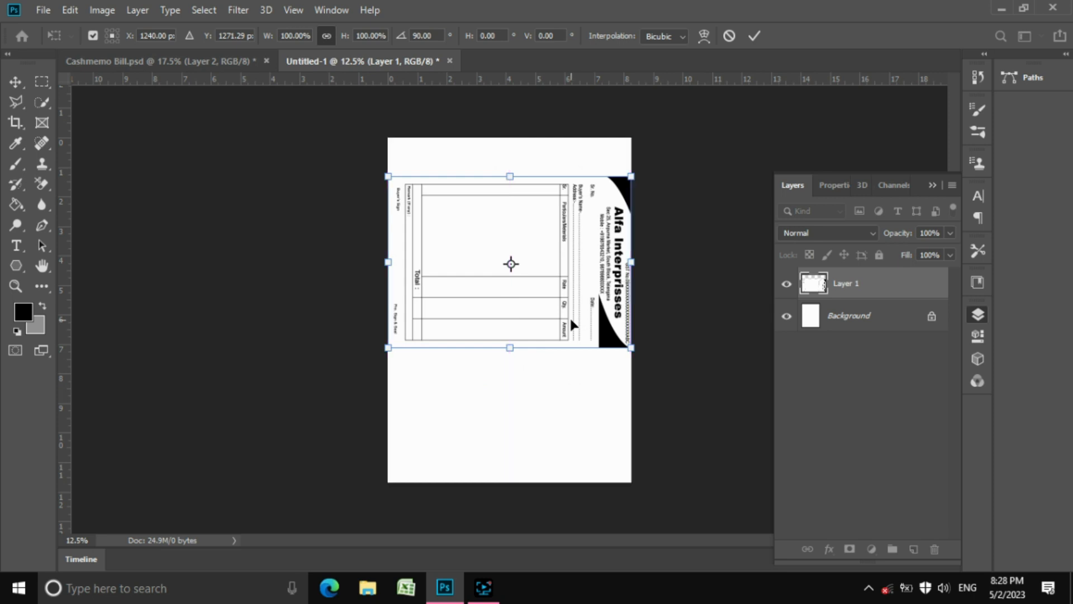
left_click_drag(629, 351, 604, 292)
key("Return")
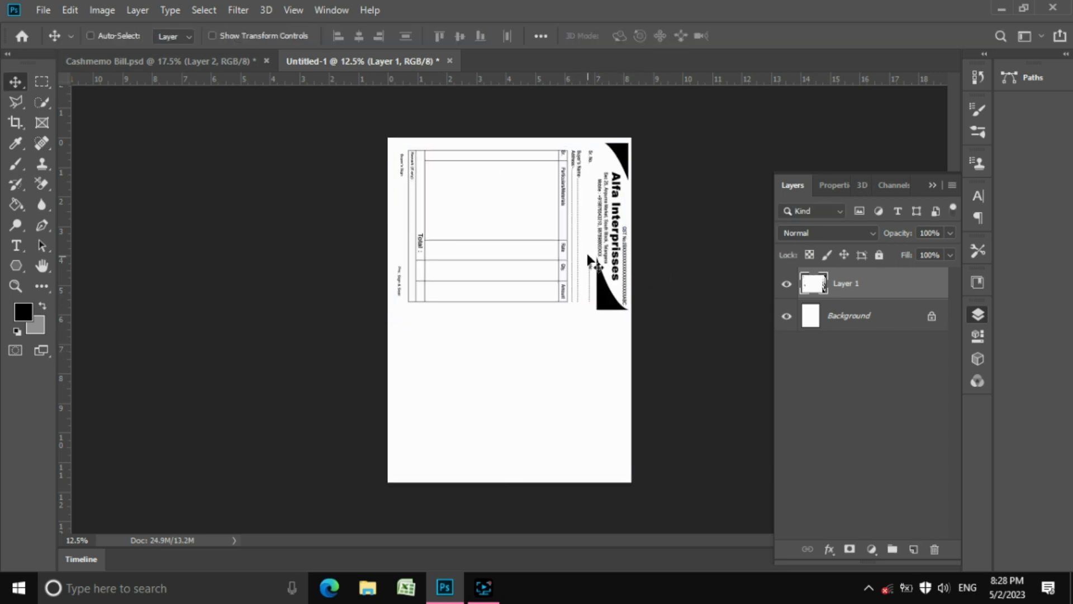
Duplicate Layer 1 as 'Layer 1 copy' and drag the copy down onto the page's lower half
right_click(842, 293)
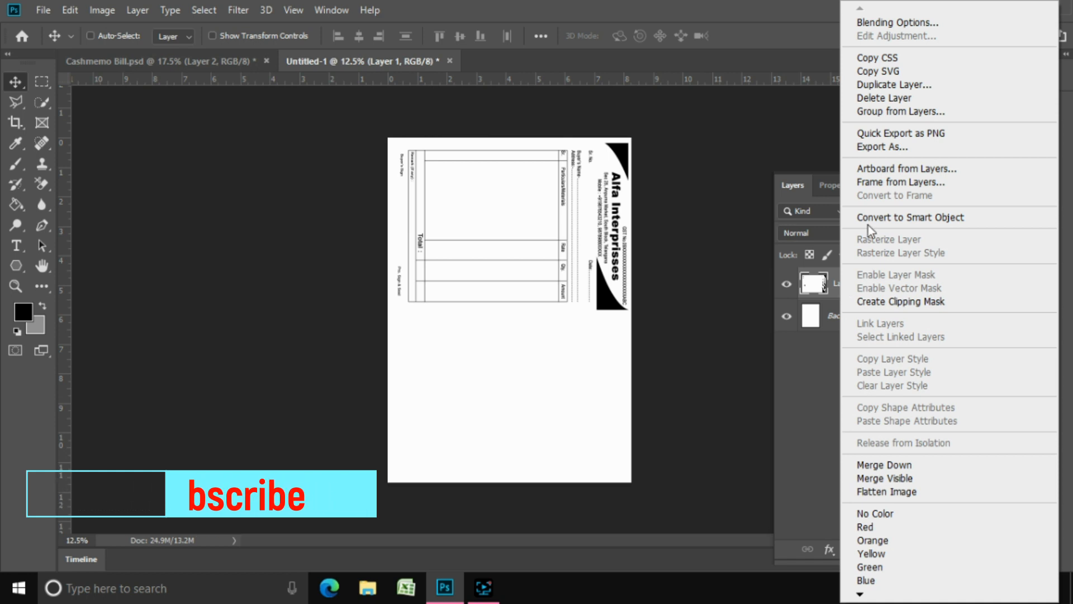
left_click(879, 85)
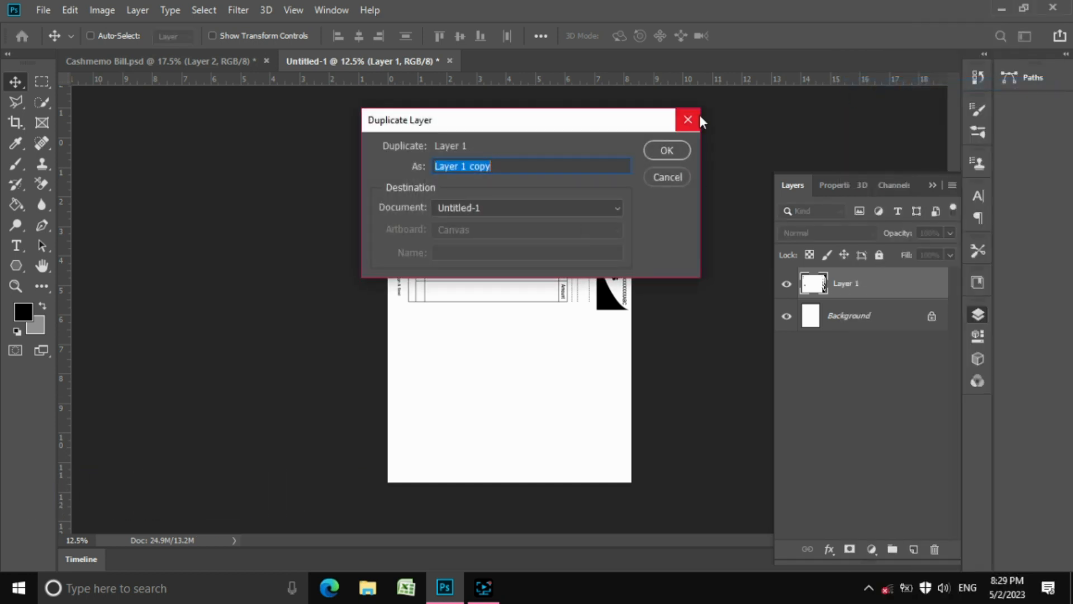
left_click(671, 151)
left_click_drag(568, 233, 567, 408)
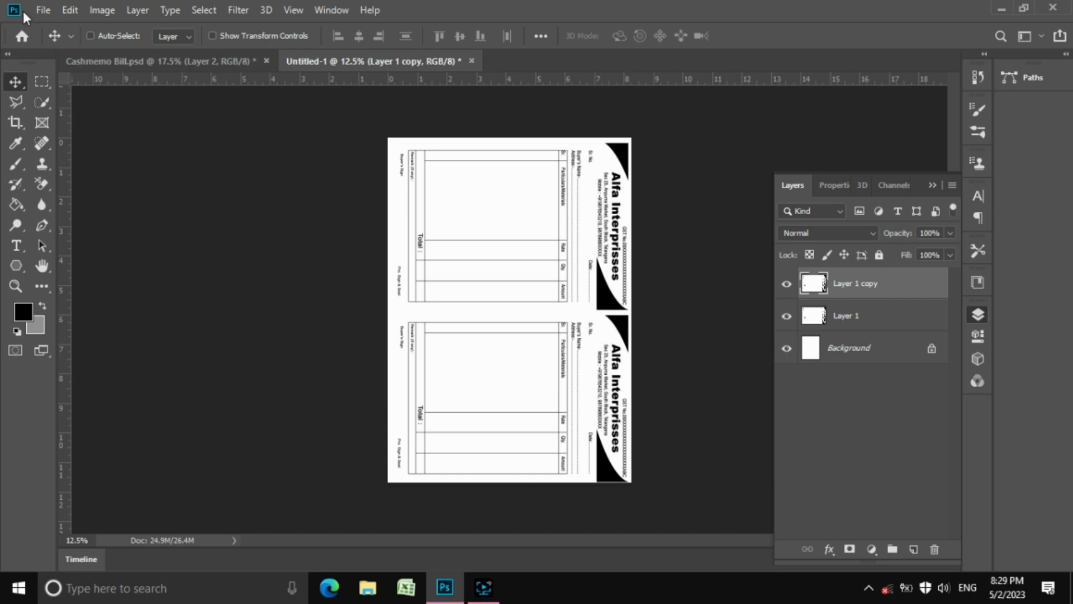
left_click(43, 10)
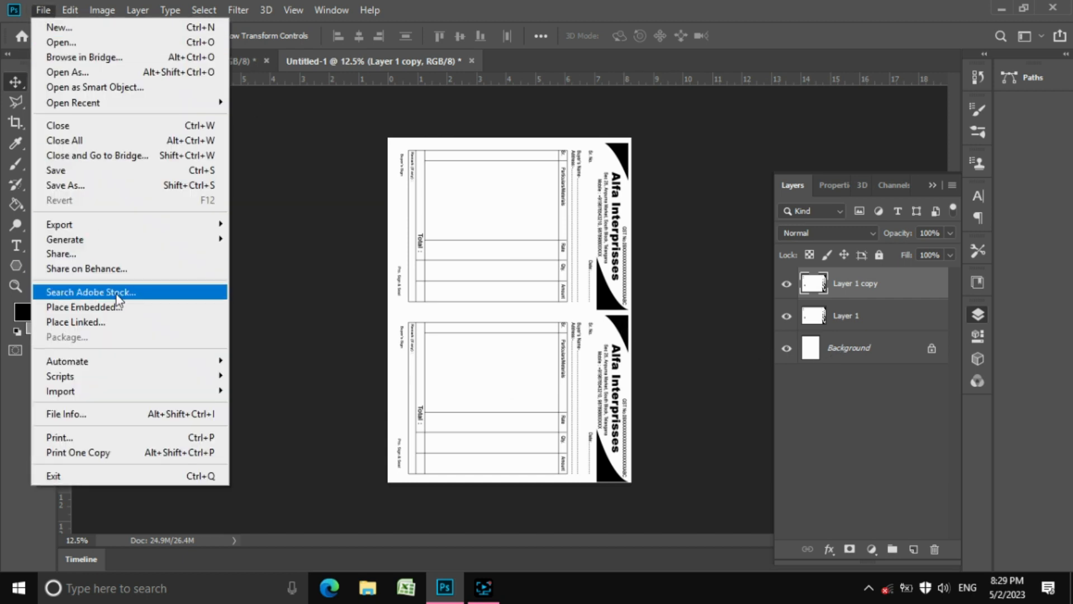
Print the two-invoice page to Microsoft Print to PDF, adjusting its position in the preview
left_click(148, 438)
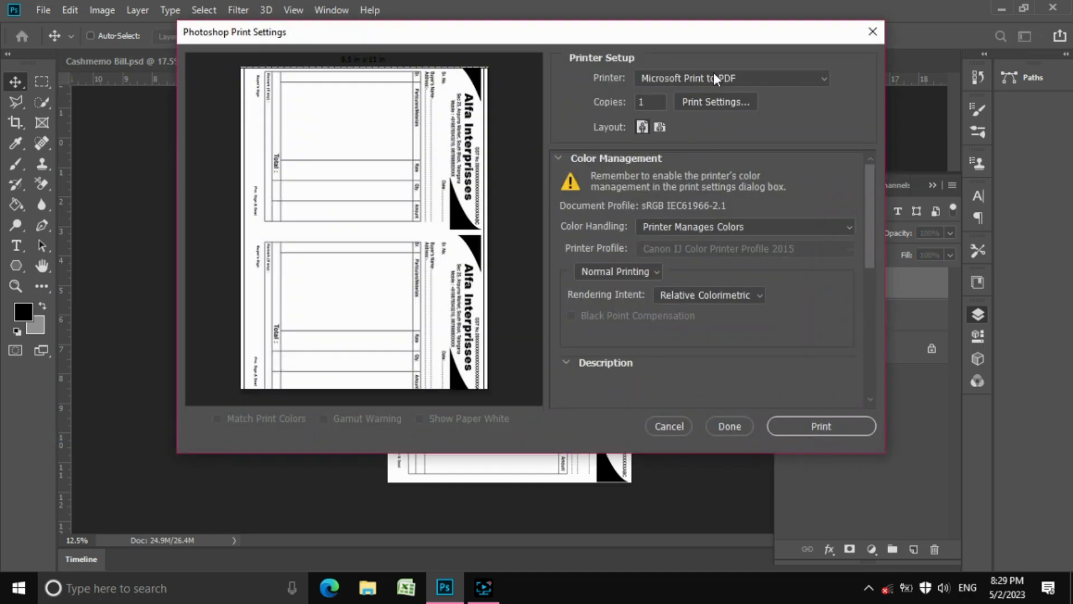
left_click(714, 75)
left_click(717, 102)
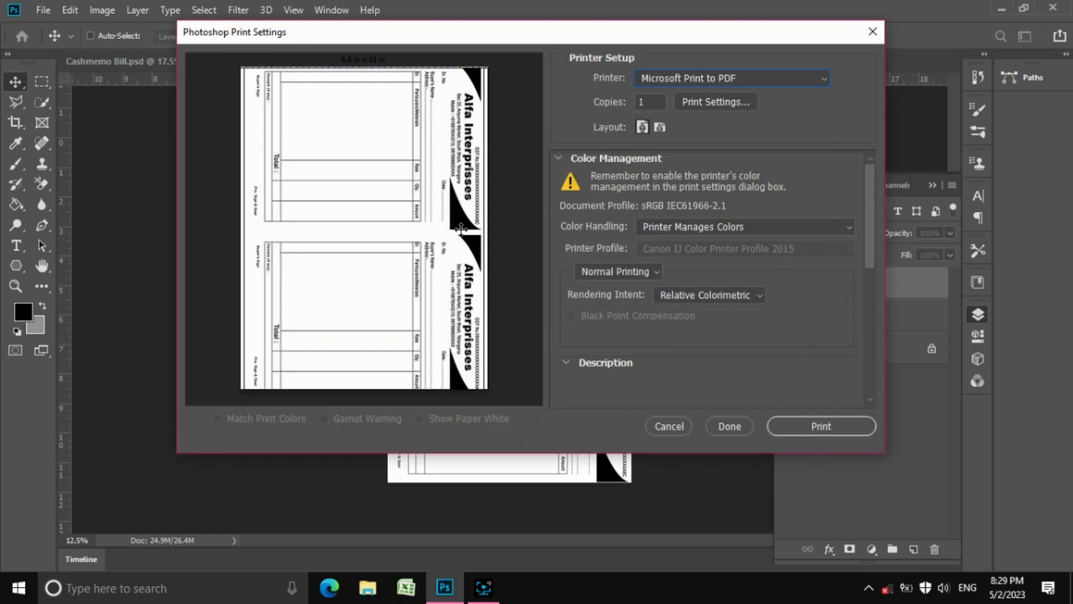
left_click_drag(460, 229, 450, 262)
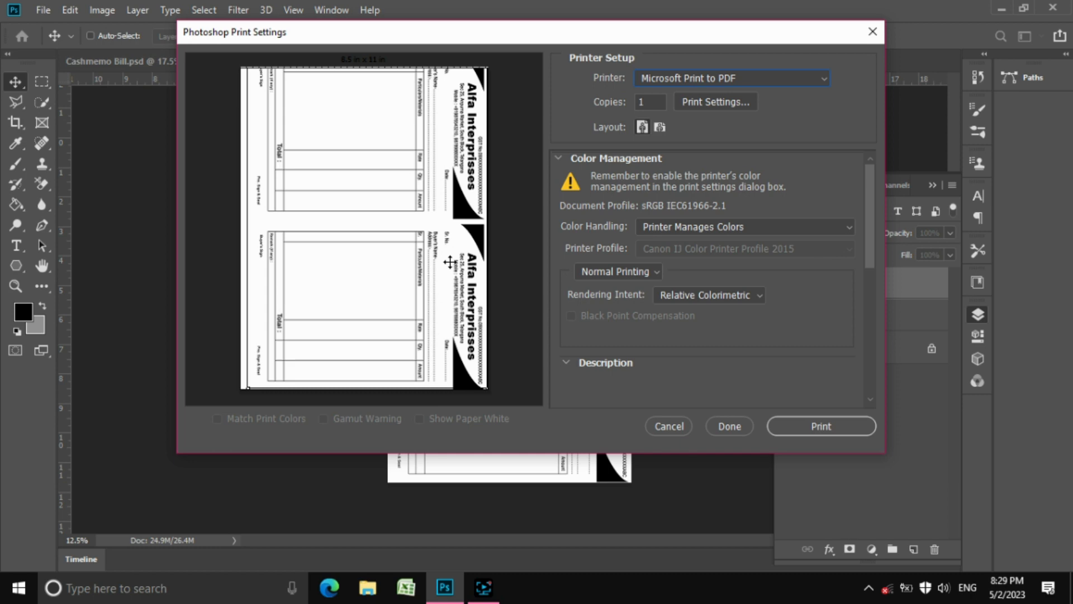
left_click(810, 426)
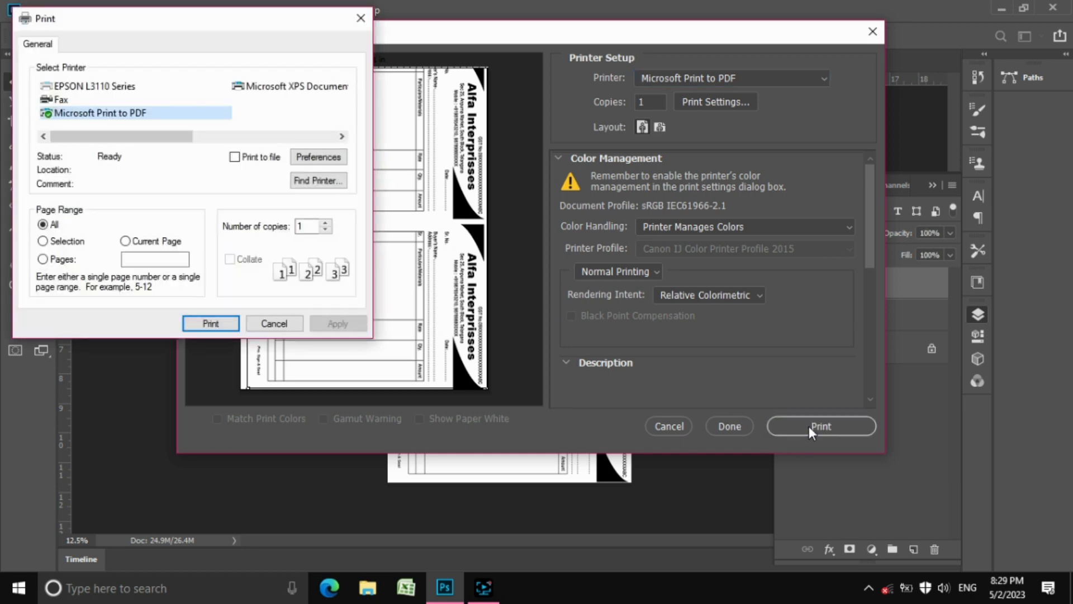